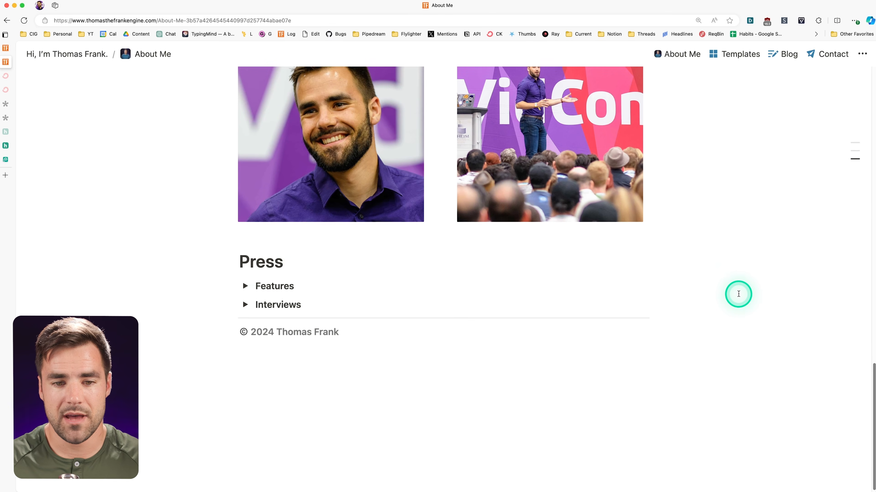
# Expand the Features and Interviews toggles in the About Me page's Press section and look through their linked lists.
pyautogui.click(245, 281)
pyautogui.scroll(-4, 689, 312)
pyautogui.scroll(-5, 743, 314)
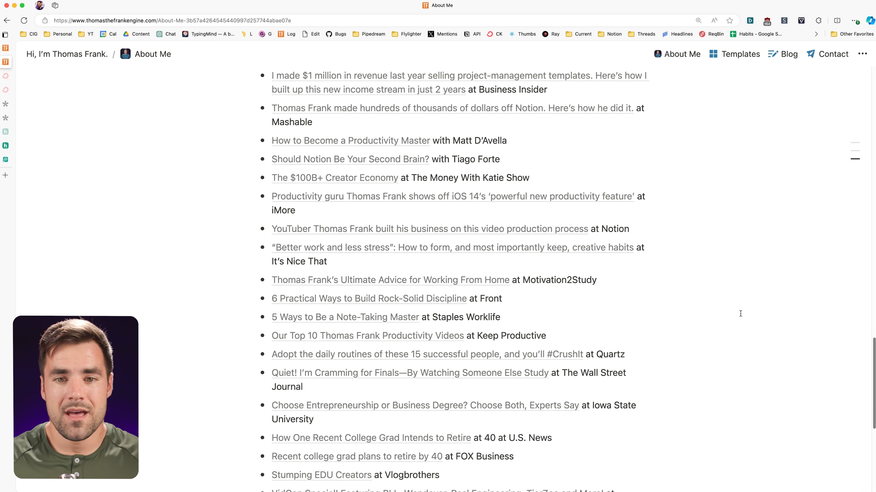
pyautogui.scroll(-9, 744, 314)
pyautogui.click(243, 302)
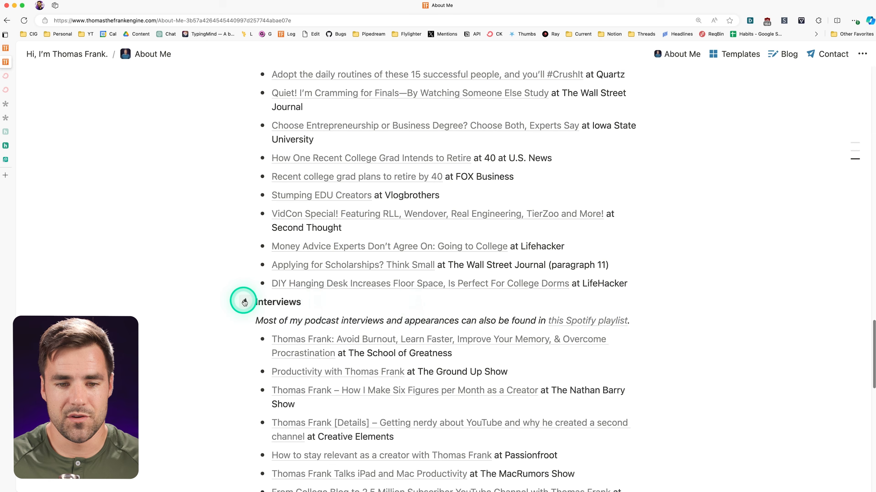
pyautogui.scroll(-4, 720, 336)
pyautogui.scroll(-8, 684, 273)
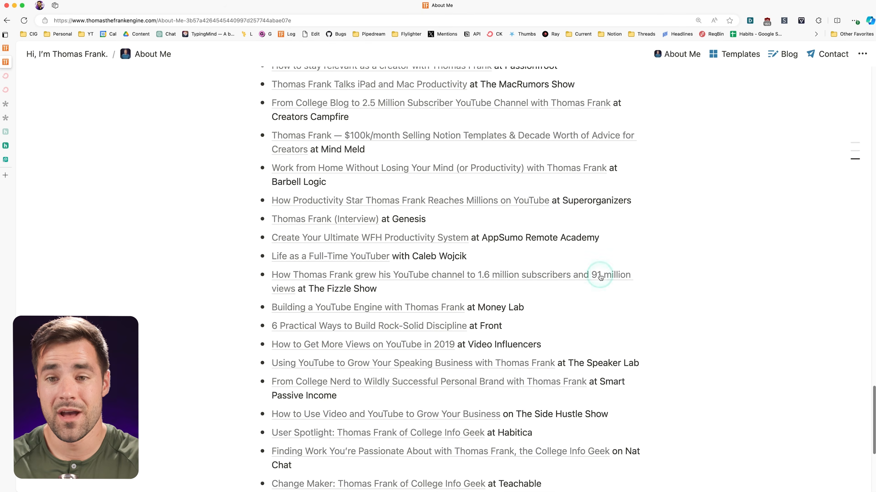
pyautogui.scroll(1, 676, 290)
pyautogui.click(746, 302)
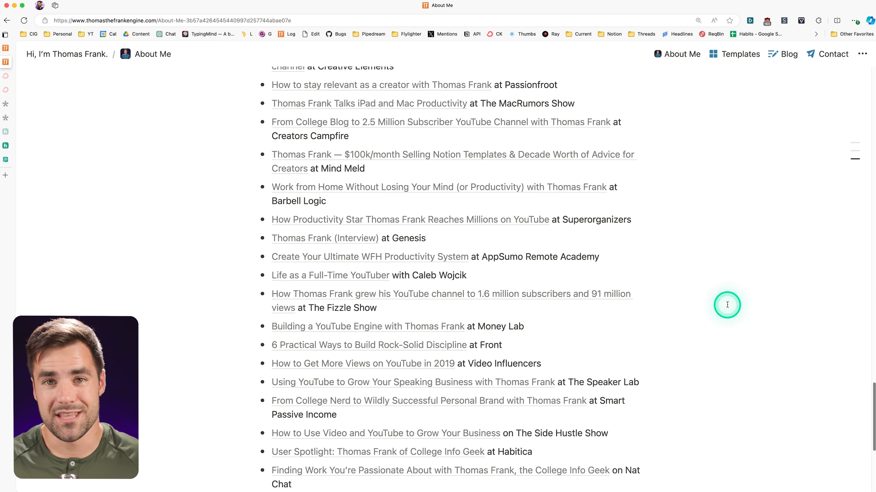
# Open the site's Templates page and look over the two-column layout of template entries.
pyautogui.click(735, 56)
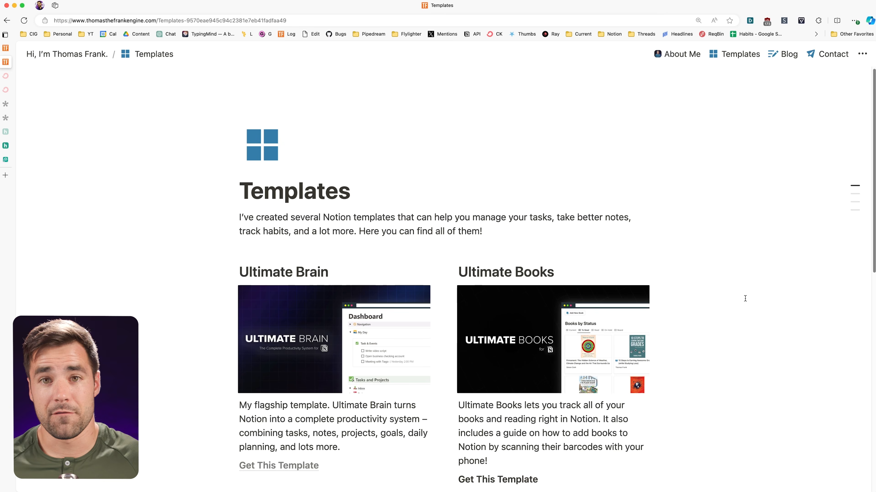
pyautogui.scroll(-5, 745, 298)
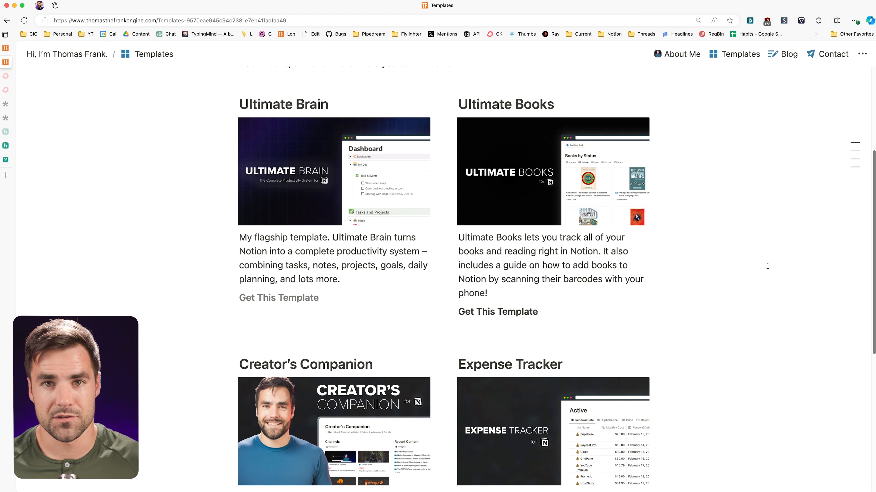
pyautogui.scroll(-1, 767, 266)
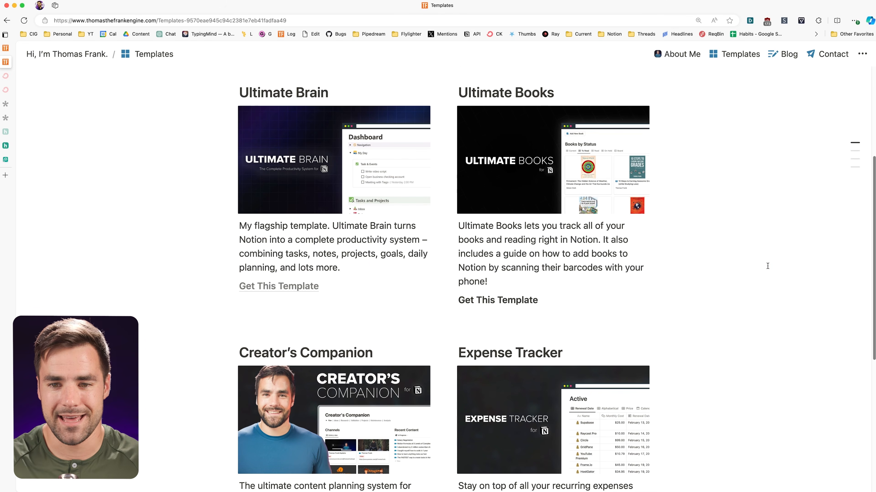
# Open the site's Blog page and examine its Productivity Tips, Notion Tutorials, and No-Code & Low-Code Automations galleries.
pyautogui.click(788, 54)
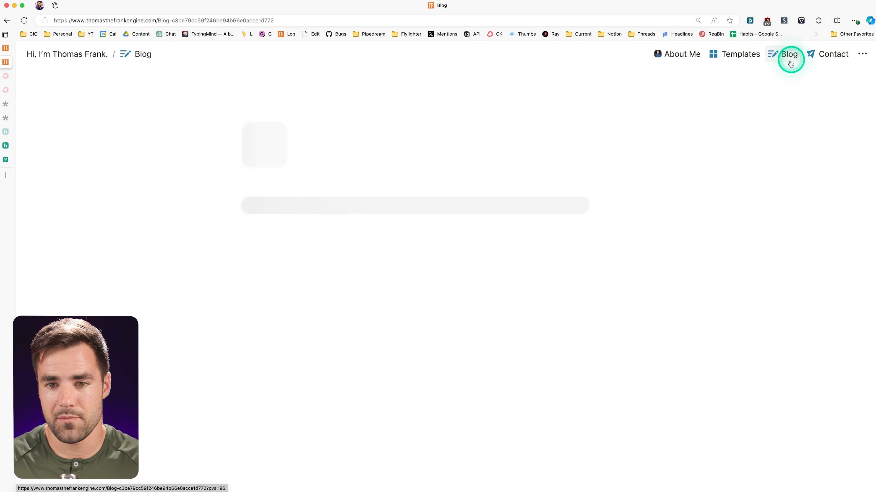
pyautogui.scroll(-5, 755, 221)
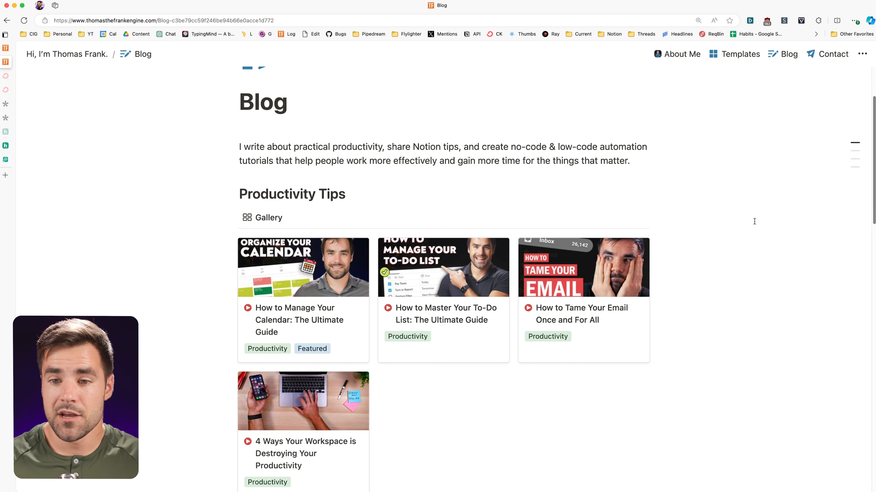
pyautogui.click(755, 221)
pyautogui.scroll(-5, 754, 221)
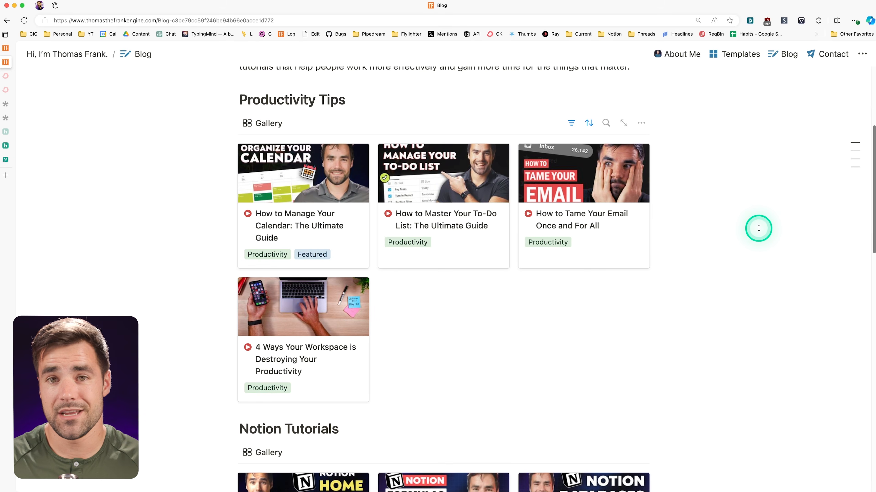
pyautogui.scroll(-2, 757, 227)
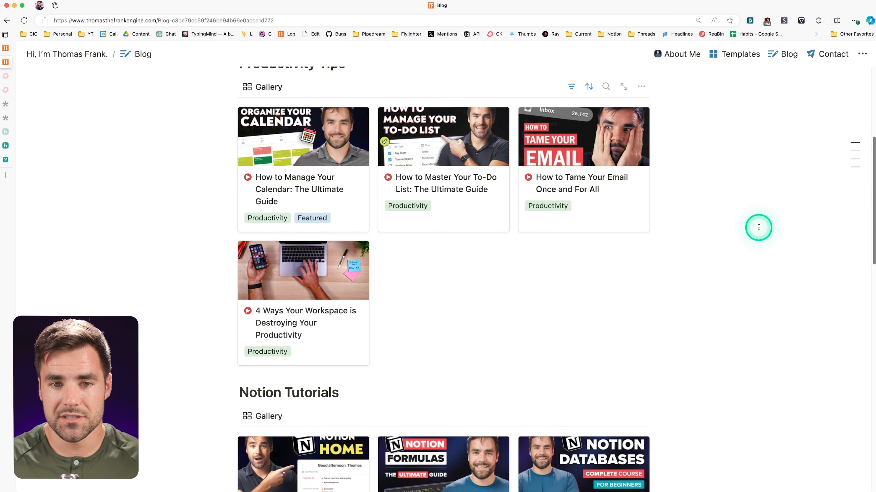
pyautogui.scroll(2, 760, 230)
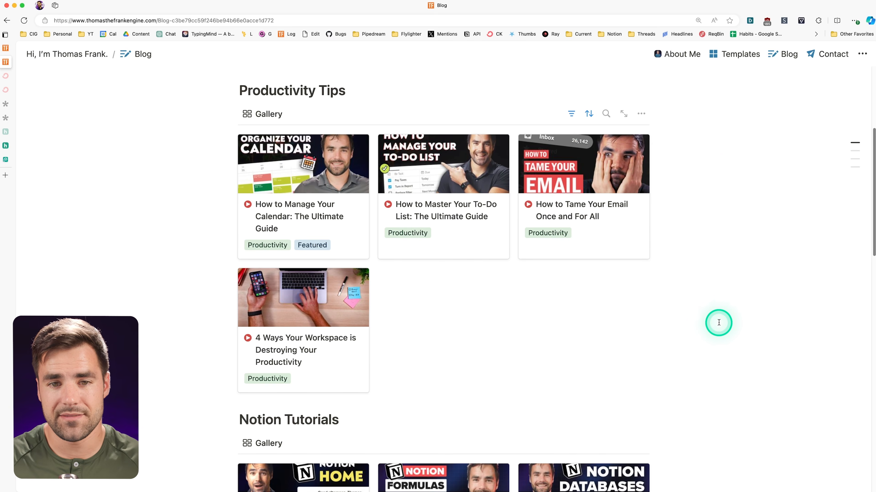
pyautogui.scroll(-5, 722, 317)
pyautogui.scroll(-3, 722, 316)
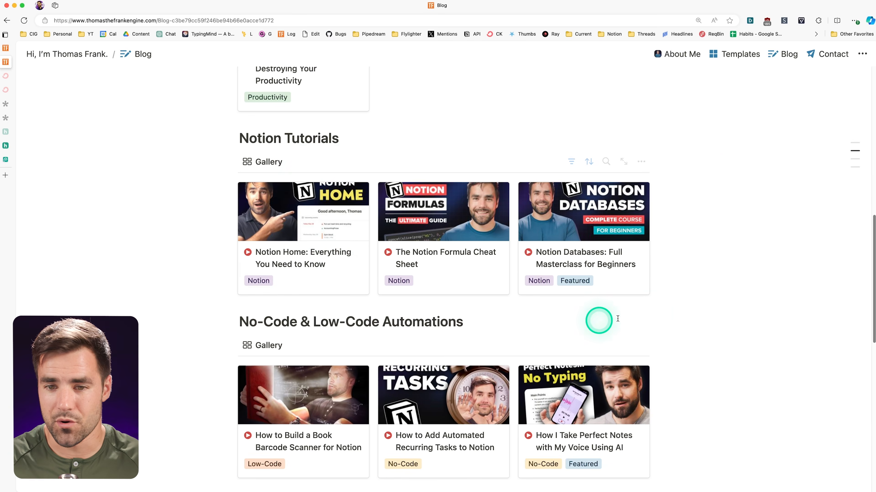
pyautogui.scroll(-4, 763, 312)
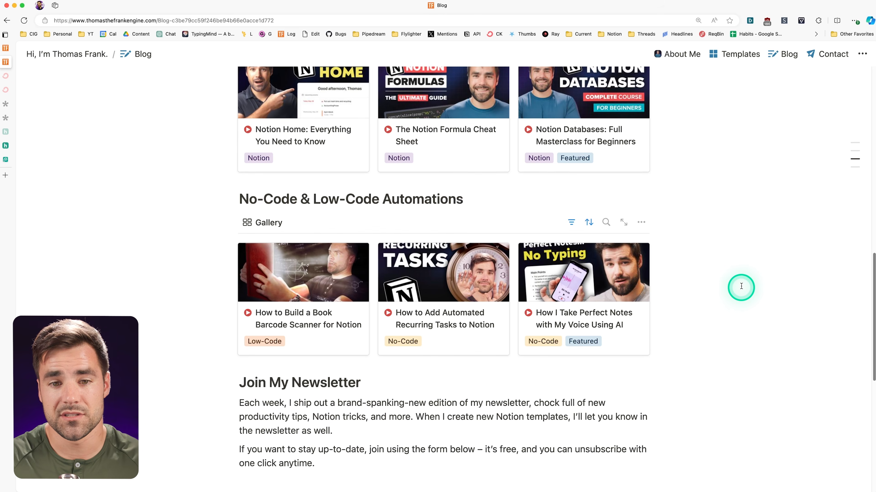
pyautogui.scroll(3, 743, 289)
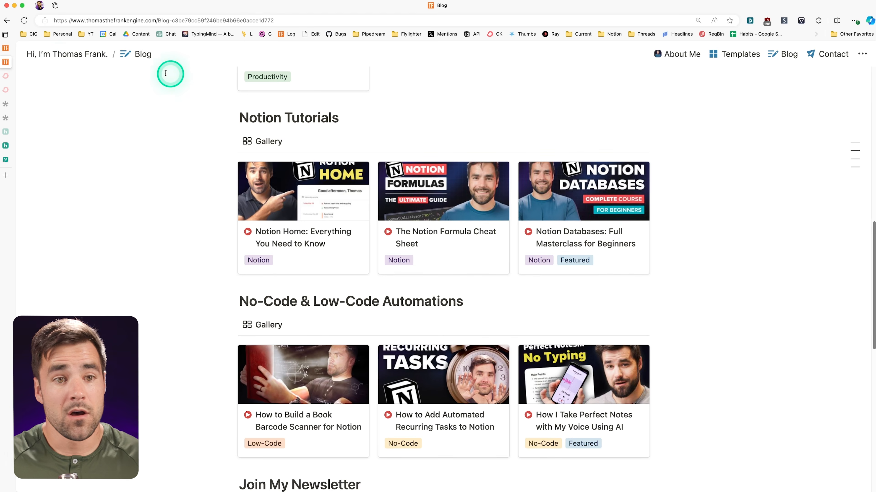
# Return to the site's home page and examine the Featured Articles gallery.
pyautogui.click(55, 54)
pyautogui.scroll(-6, 697, 269)
pyautogui.scroll(-6, 697, 269)
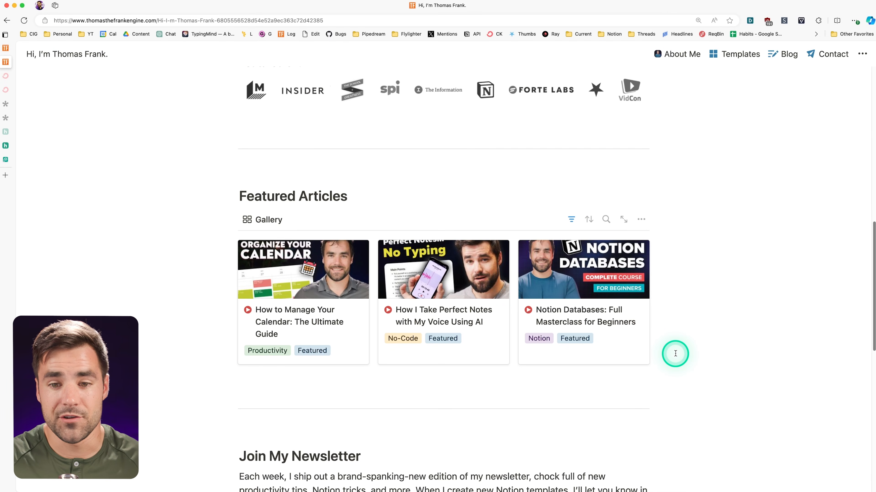
# Open the site's Contact page and look over its embedded message form.
pyautogui.click(829, 60)
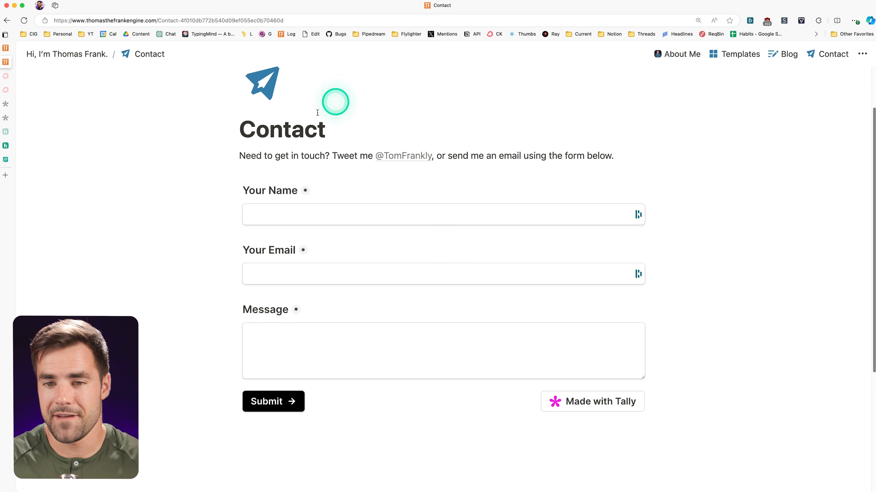
pyautogui.scroll(-1, 811, 338)
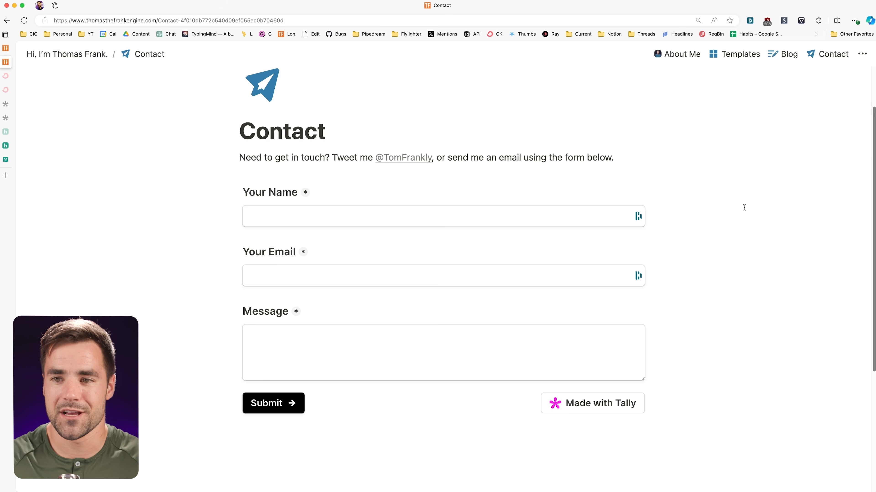
pyautogui.scroll(1, 743, 207)
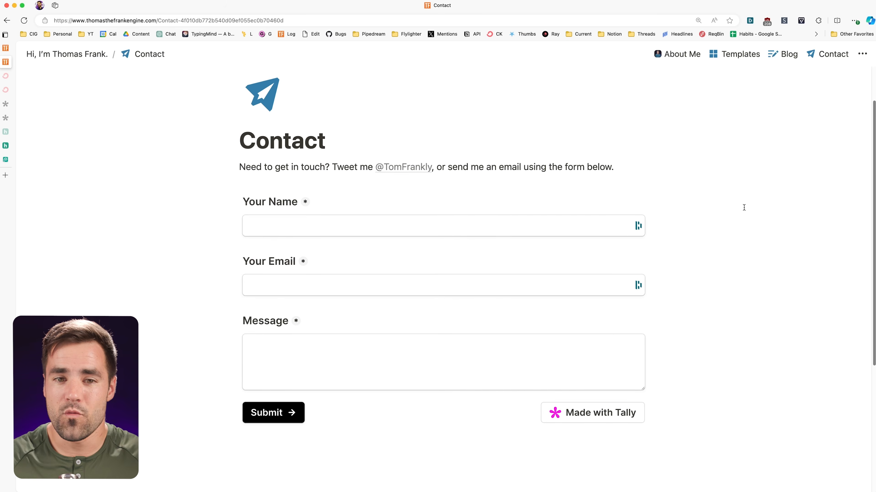
# Revisit the Templates page and the Blog page to review their layouts.
pyautogui.click(732, 54)
pyautogui.scroll(-3, 650, 234)
pyautogui.click(787, 54)
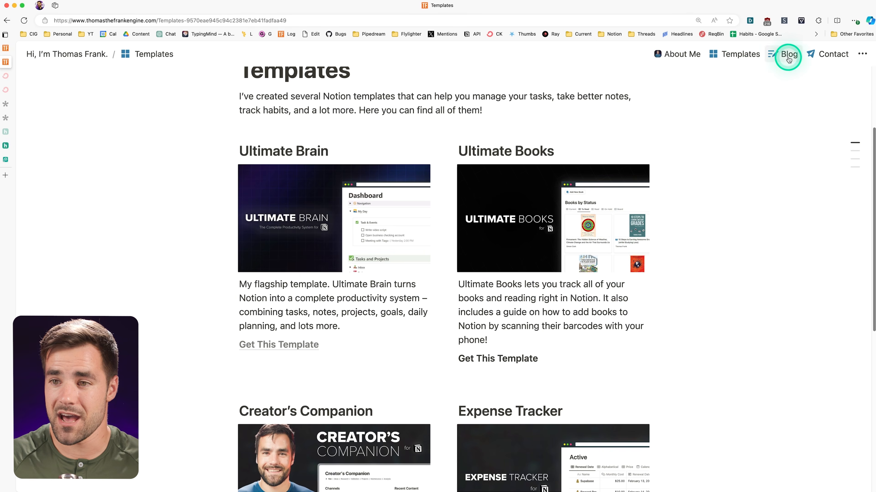
pyautogui.scroll(-2, 738, 313)
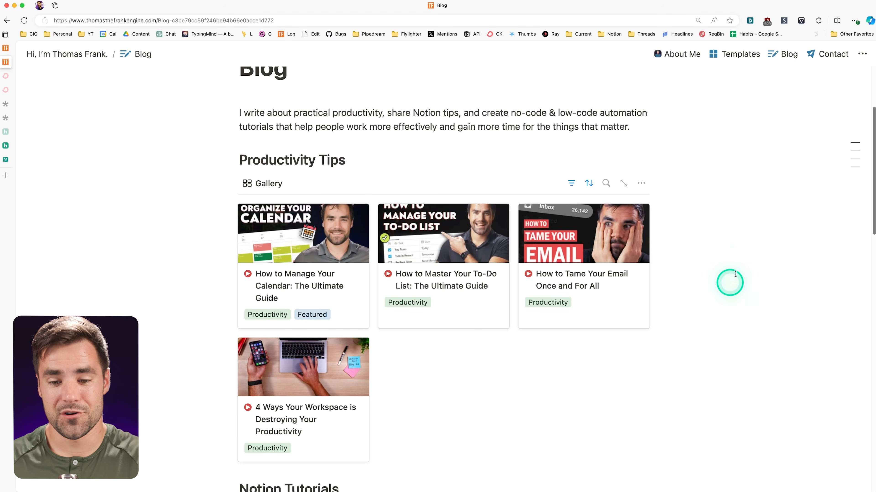
# Switch to Notion, open the blank Untitled page without the sidebar, and title it "Hello, I'm" followed by the site owner's full name.
pyautogui.click(481, 491)
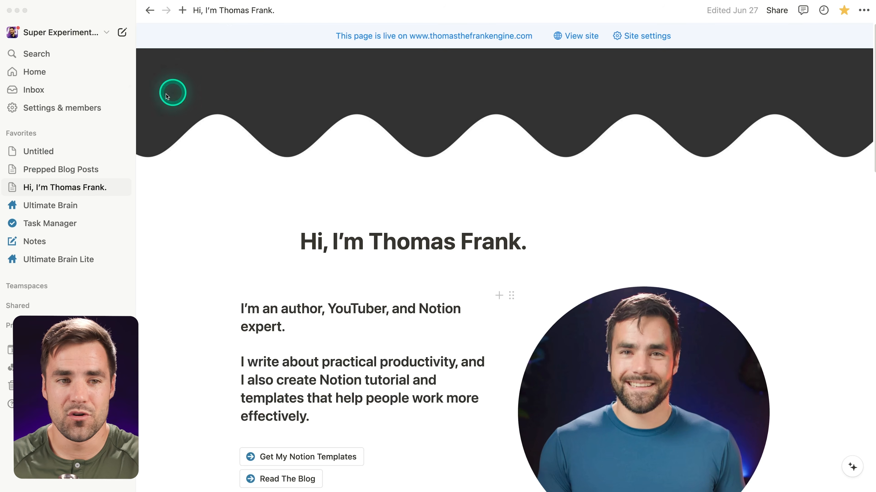
pyautogui.click(27, 150)
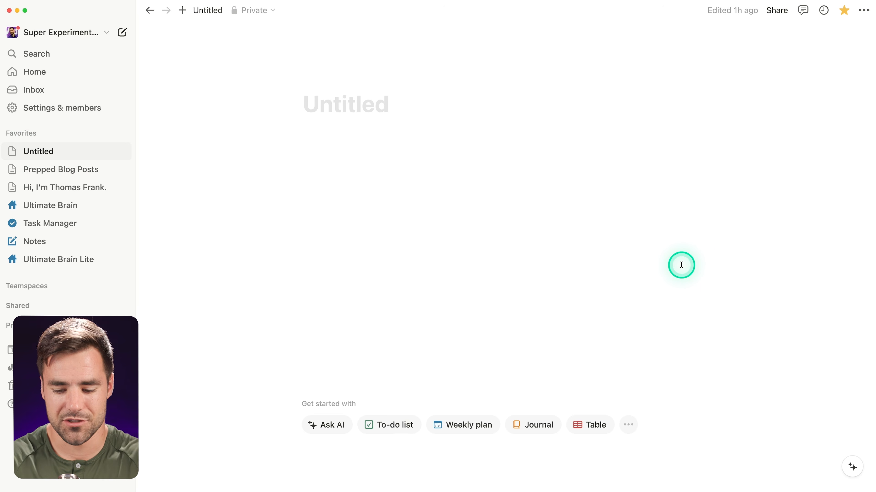
pyautogui.press('super+backslash')
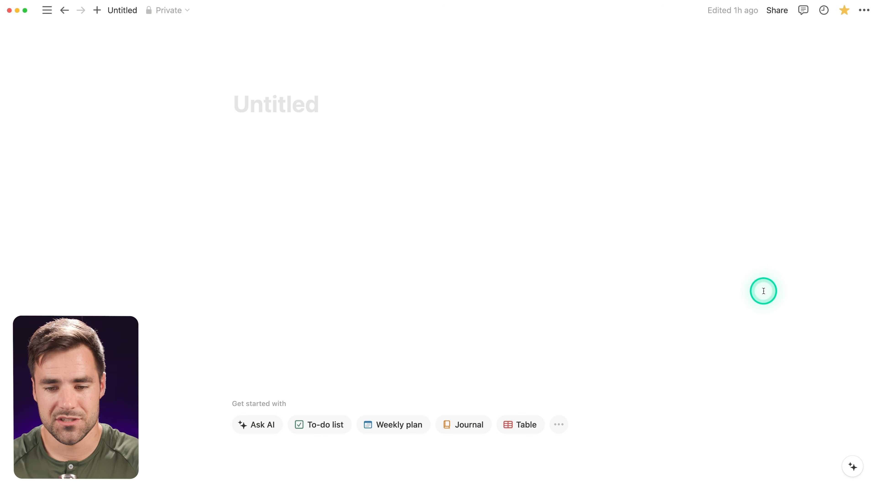
pyautogui.write('Hell')
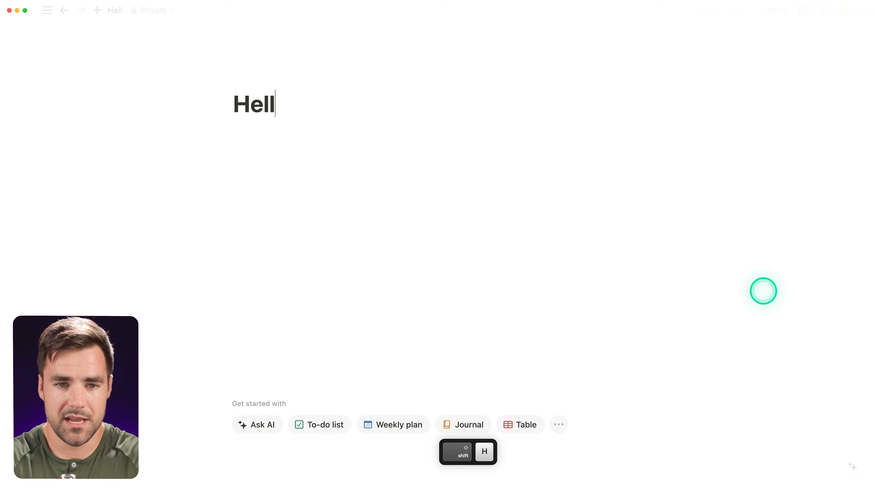
pyautogui.write("o, I'm Thomas Frank")
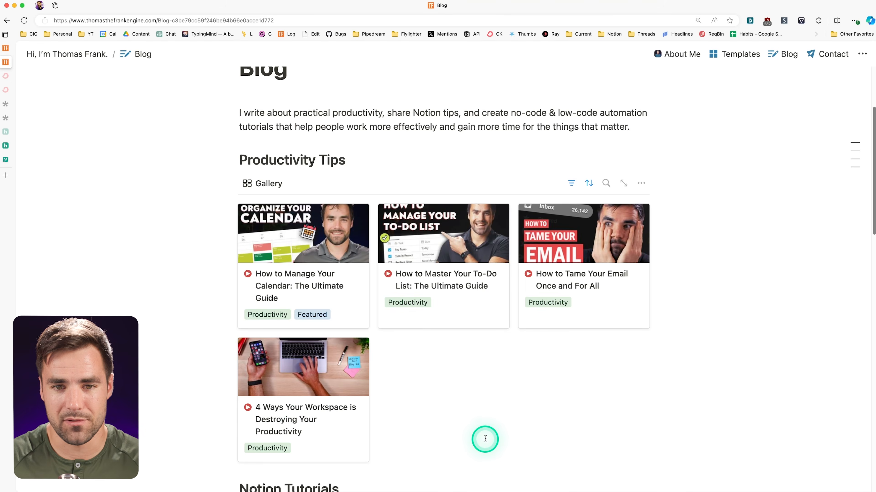
# Switch to the browser and go from the Blog page back to the live site's home page.
pyautogui.scroll(4, 483, 438)
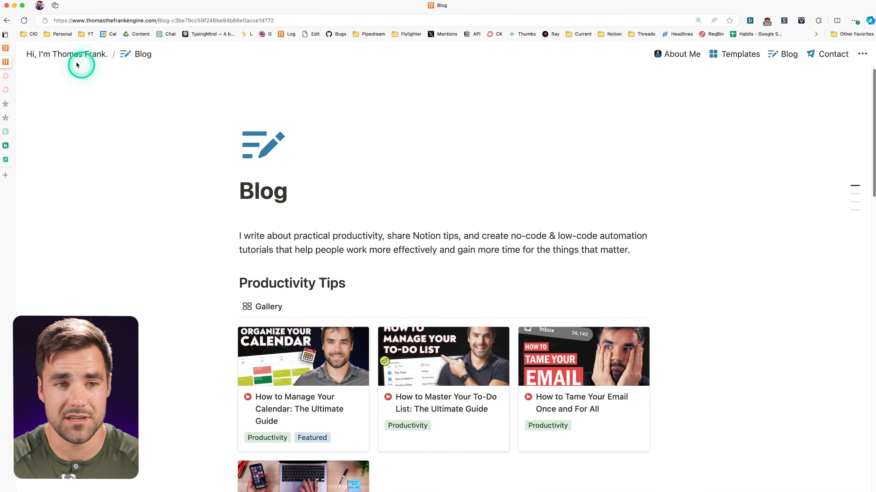
pyautogui.click(60, 53)
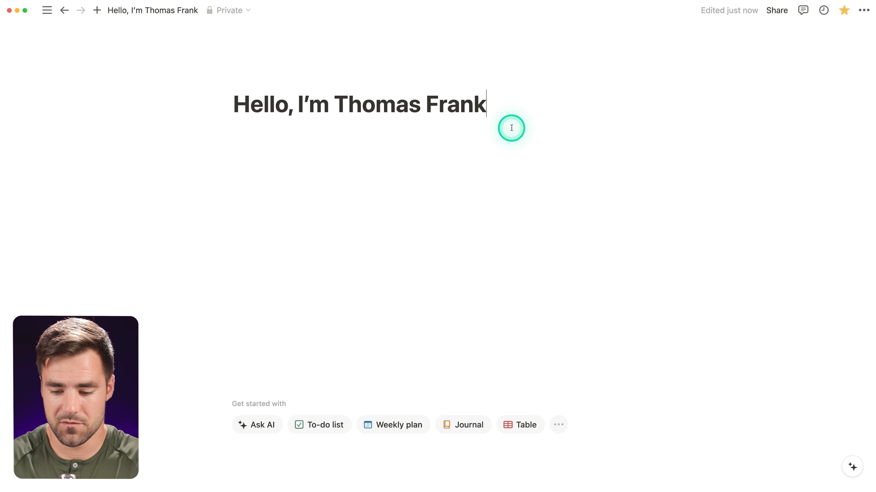
# Customize the new Notion page by turning off top-level page discussions and backlinks and setting page comments to Minimal.
pyautogui.press('Return')
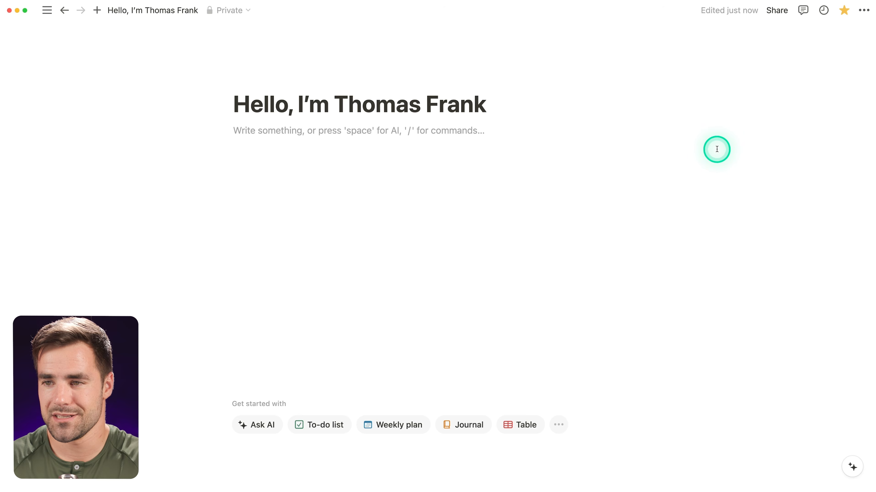
pyautogui.click(864, 10)
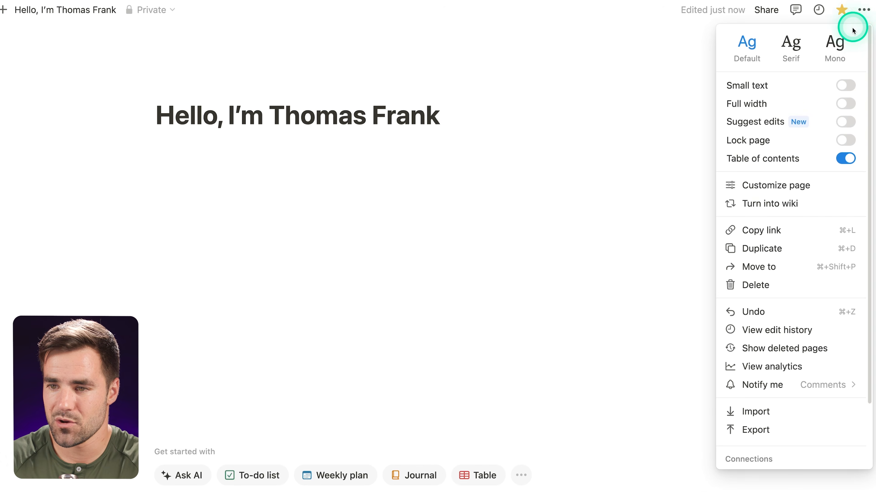
pyautogui.click(826, 186)
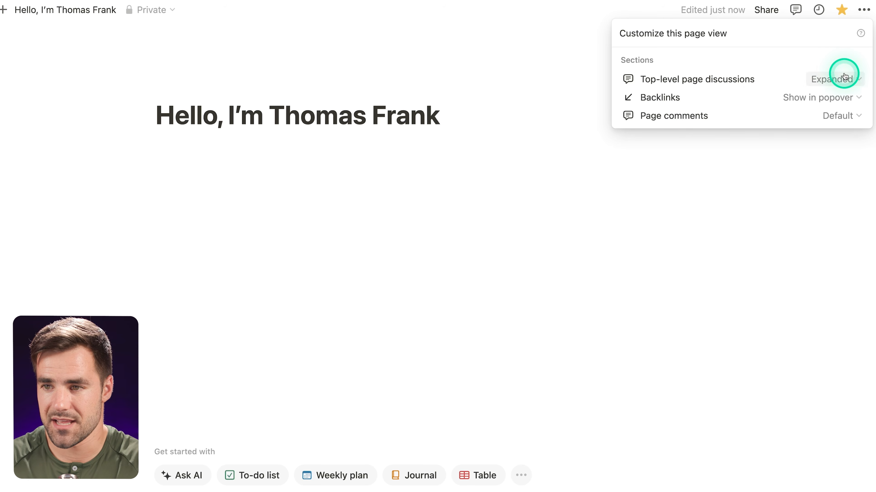
pyautogui.click(820, 84)
pyautogui.click(791, 117)
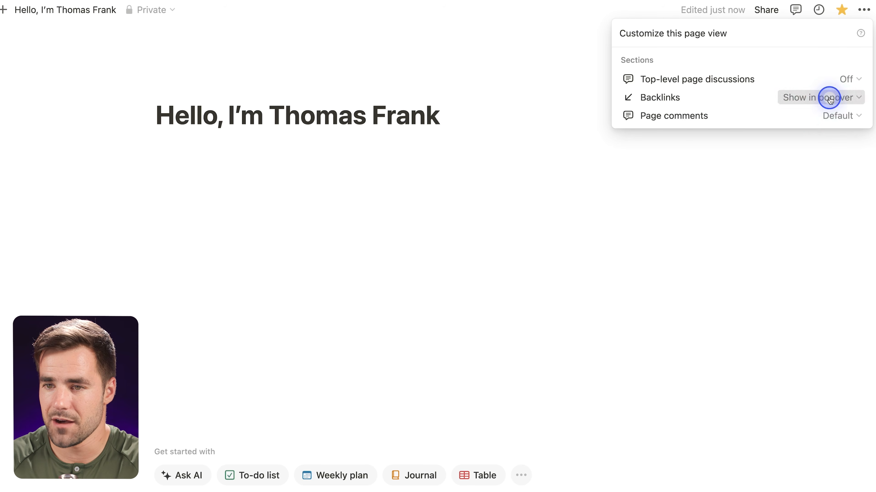
pyautogui.click(830, 99)
pyautogui.click(787, 136)
pyautogui.click(840, 116)
pyautogui.click(800, 155)
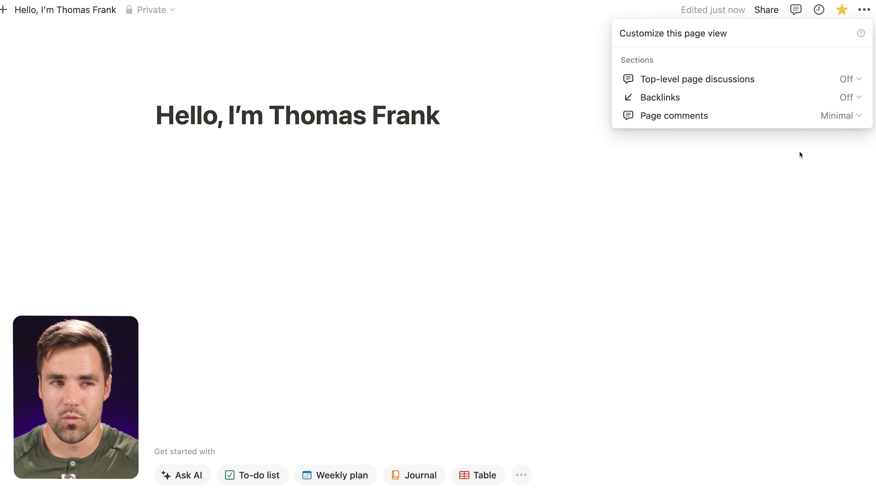
pyautogui.click(705, 174)
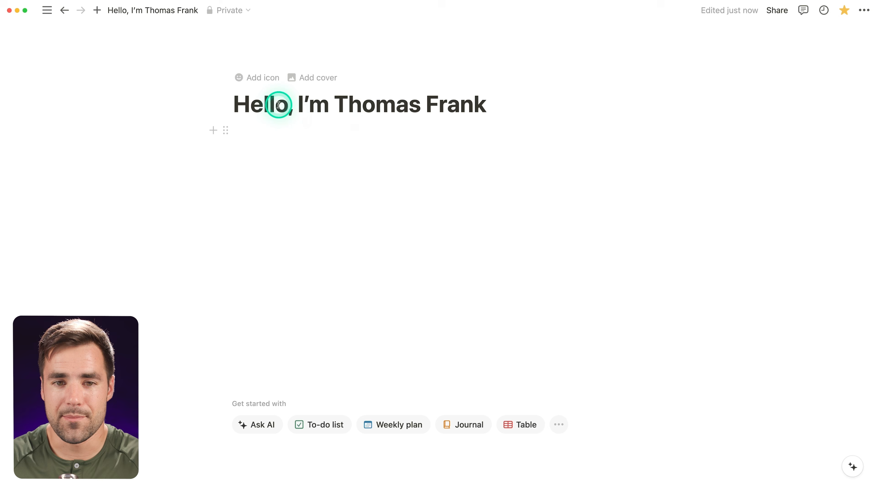
pyautogui.click(262, 132)
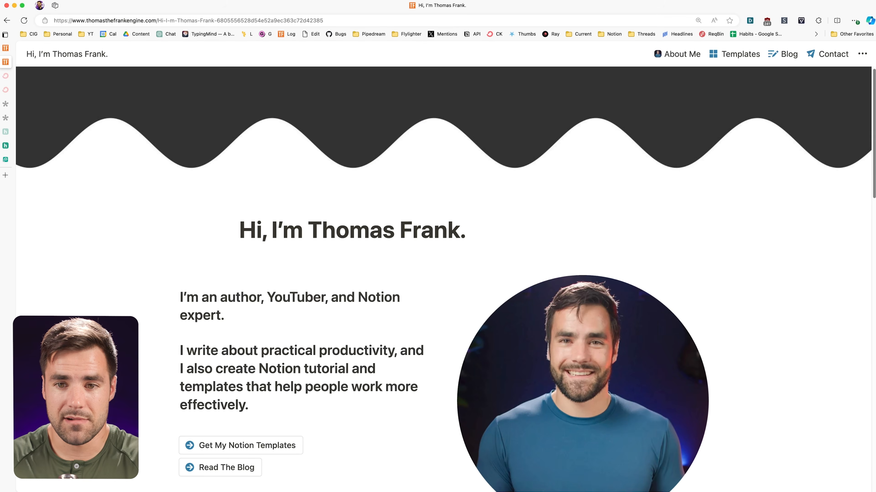
# Examine the live home page's hero section, covering the intro text, link buttons, circular portrait and Featured on logos.
pyautogui.scroll(-3, 762, 273)
pyautogui.scroll(-1, 765, 269)
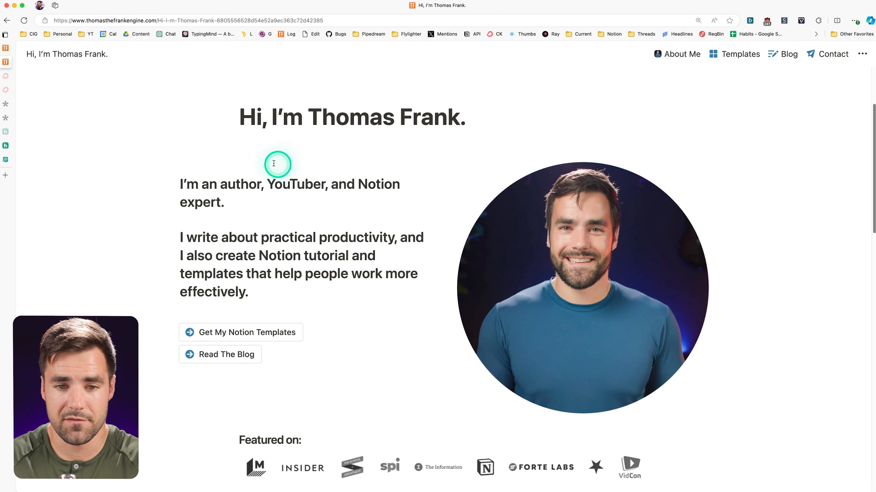
pyautogui.scroll(-2, 272, 204)
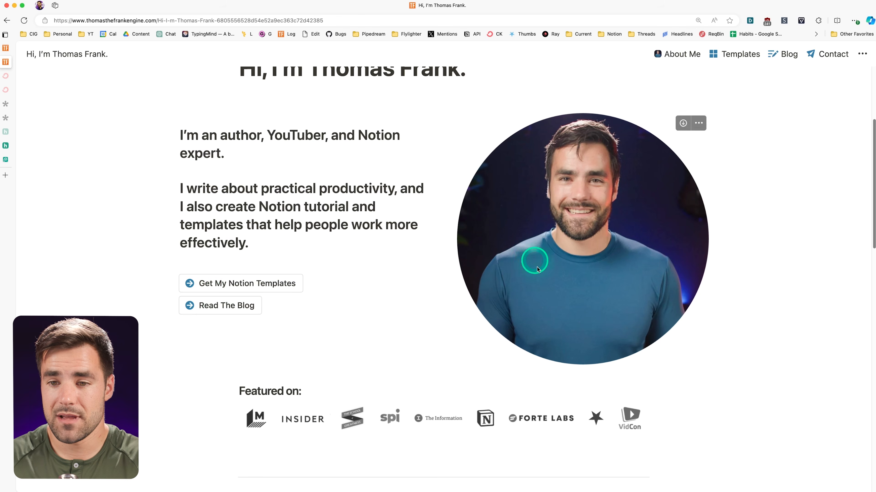
pyautogui.scroll(1, 657, 248)
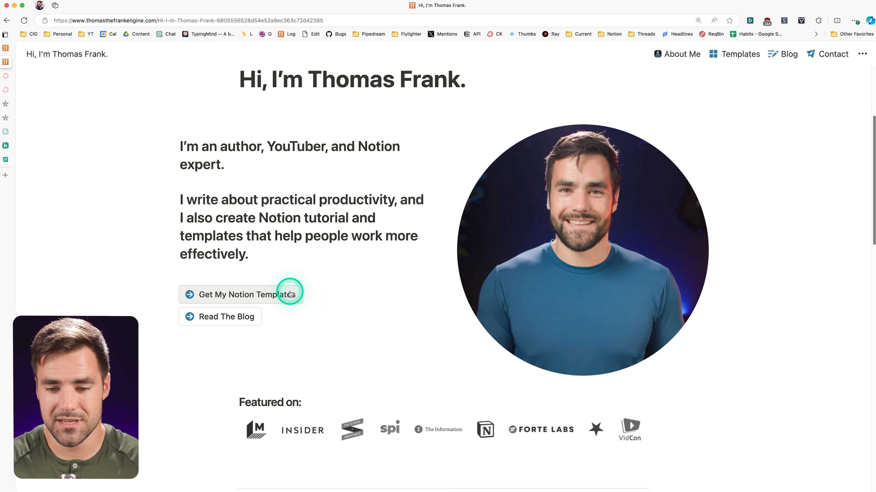
pyautogui.scroll(4, 479, 262)
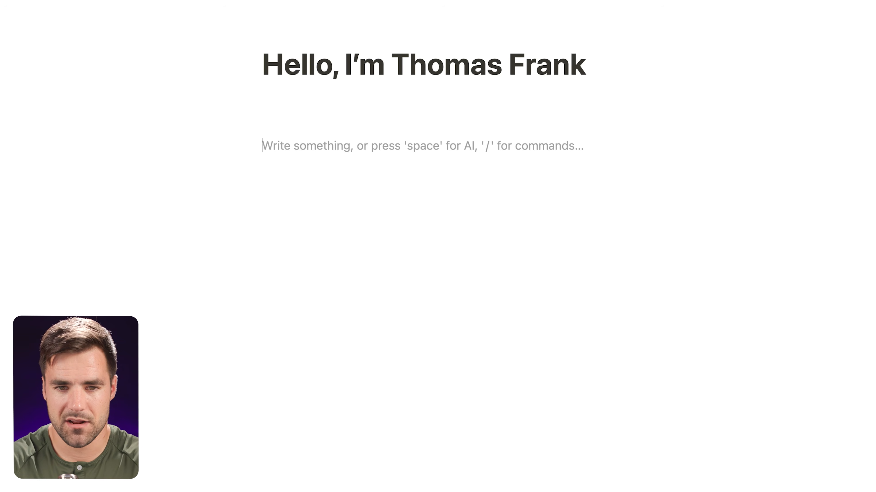
# In the Notion page body, create a toggle list titled "Site Navigation" and start a block inside it.
pyautogui.click(776, 175)
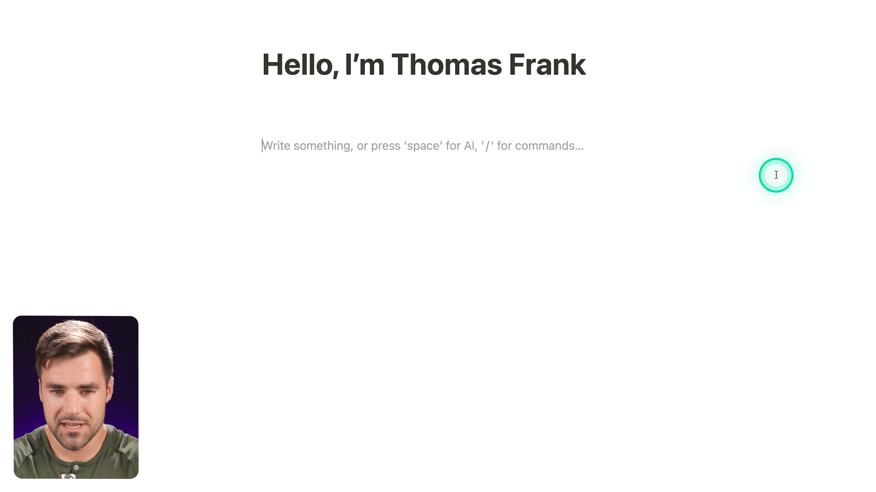
pyautogui.write('>')
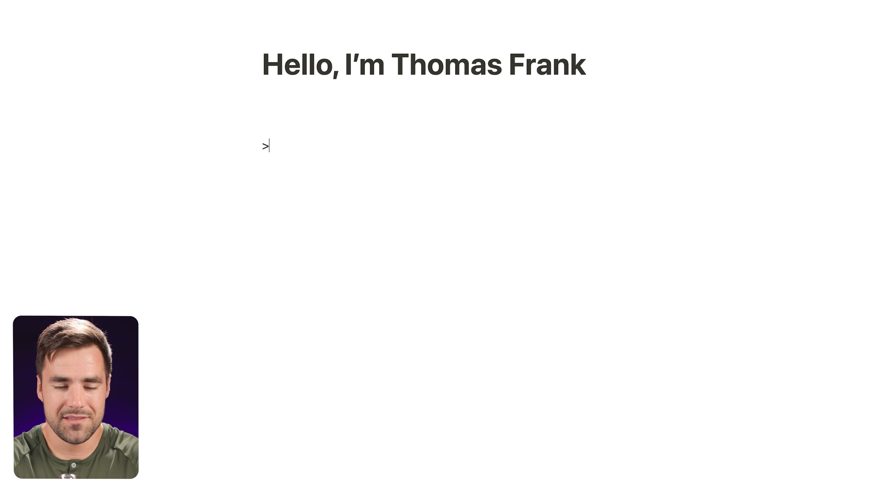
pyautogui.write(' Site Navigation')
pyautogui.press('Return')
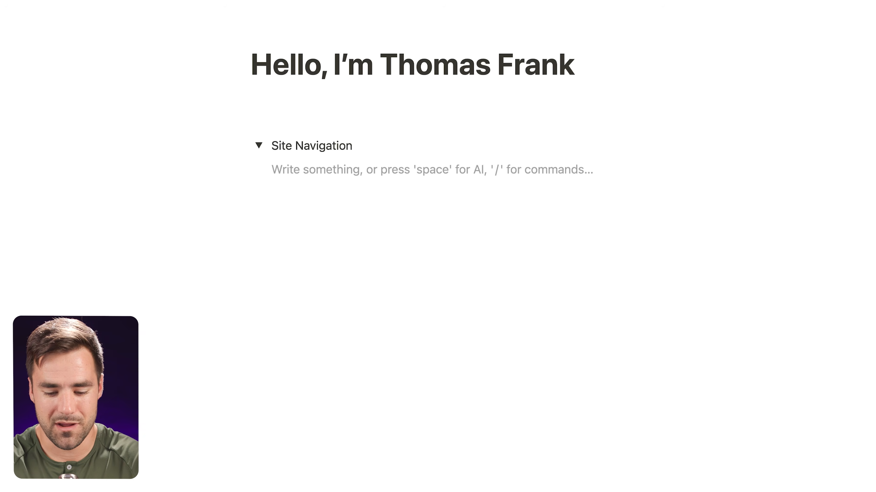
# Fill the Site Navigation toggle with a bulleted list of About Me, Templates, Blog and Contact.
pyautogui.write('- About Me')
pyautogui.press('Return')
pyautogui.write('Templates')
pyautogui.press('Return')
pyautogui.write('Blog')
pyautogui.press('Return')
pyautogui.write('Conte')
pyautogui.press('BackSpace')
pyautogui.write('act')
pyautogui.click(432, 183)
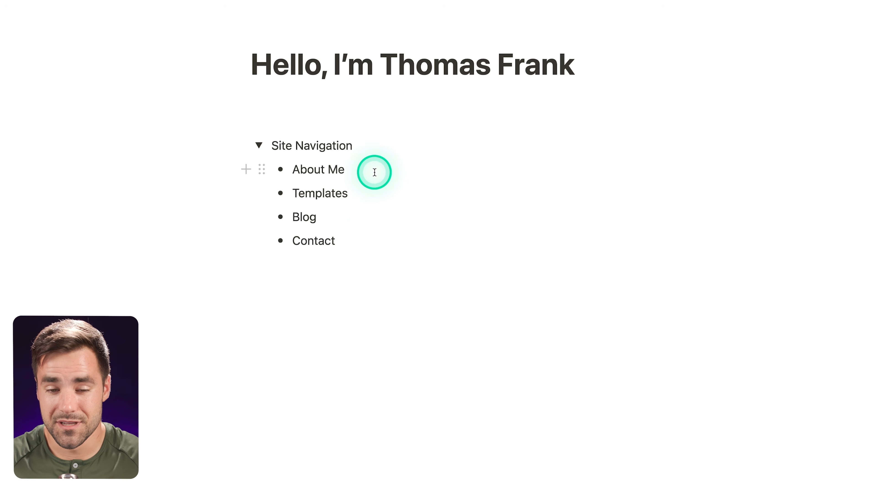
pyautogui.click(362, 239)
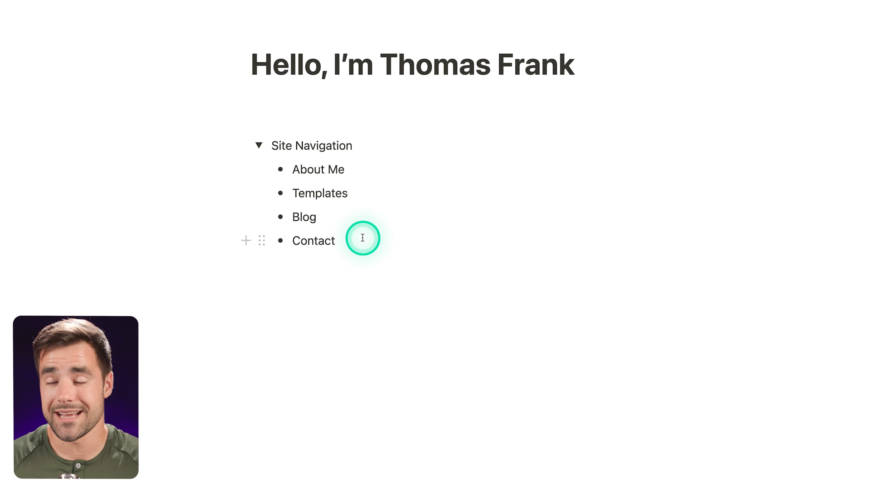
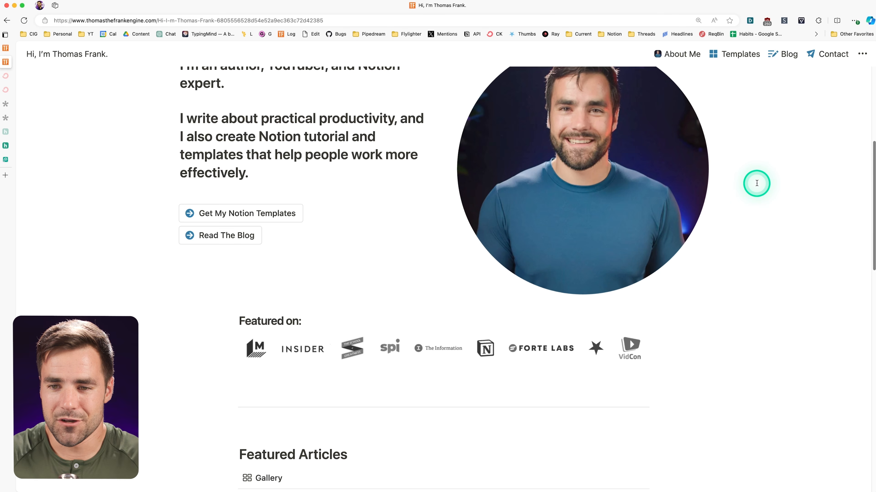
# In Notion, fill the empty footer column beside Site Navigation with "©", the site owner's full name and "2024".
pyautogui.scroll(-12, 756, 183)
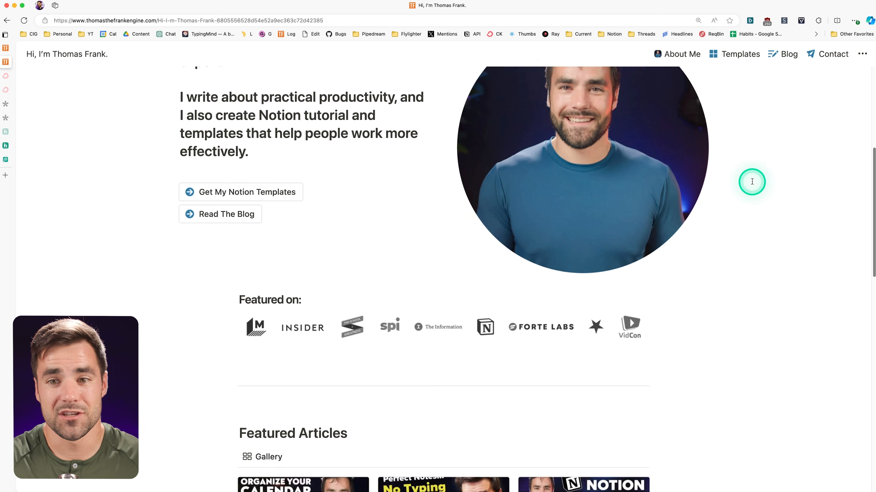
pyautogui.scroll(-4, 723, 336)
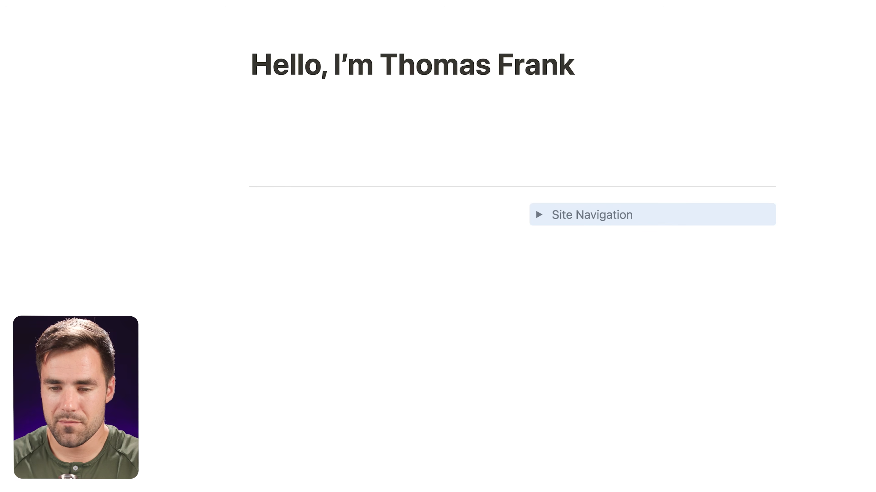
pyautogui.moveTo(287, 198)
pyautogui.mouseDown()
pyautogui.moveTo(316, 203)
pyautogui.moveTo(239, 209)
pyautogui.mouseUp()
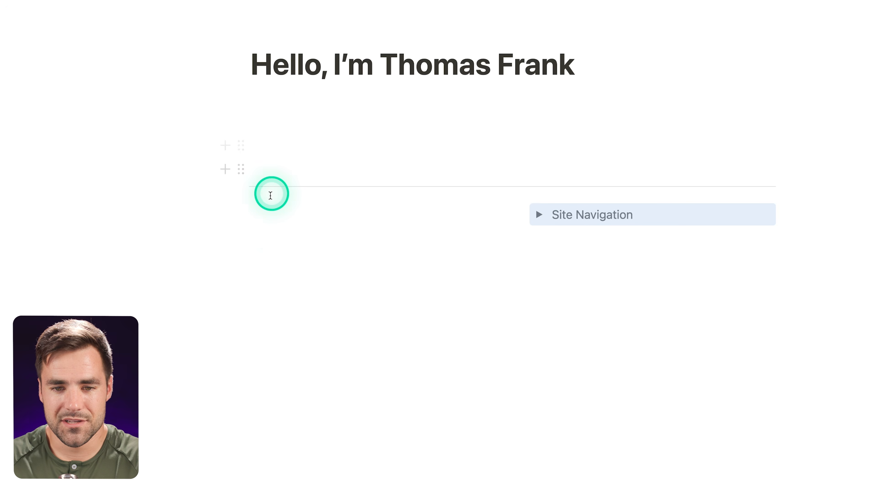
pyautogui.click(272, 209)
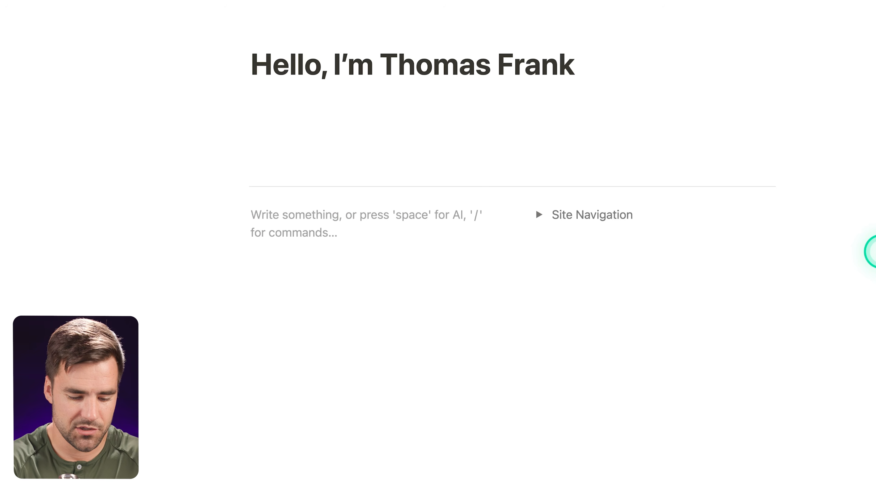
pyautogui.write('©')
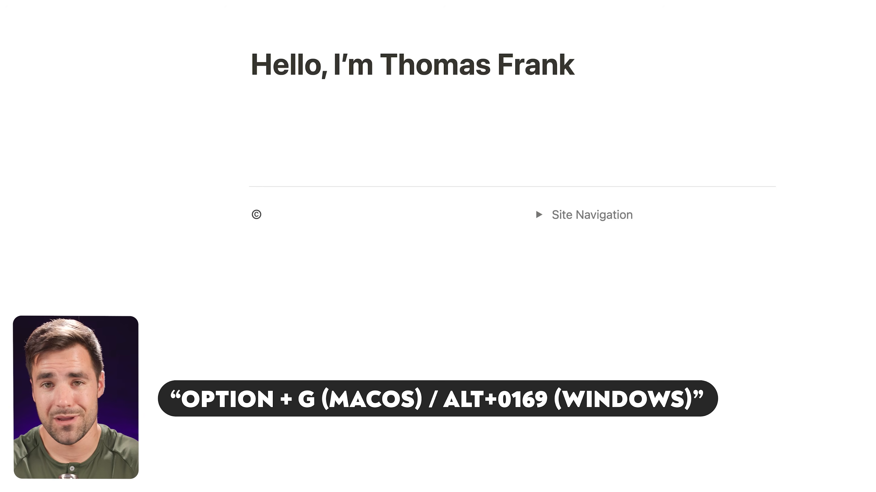
pyautogui.write('homas Frank 2024')
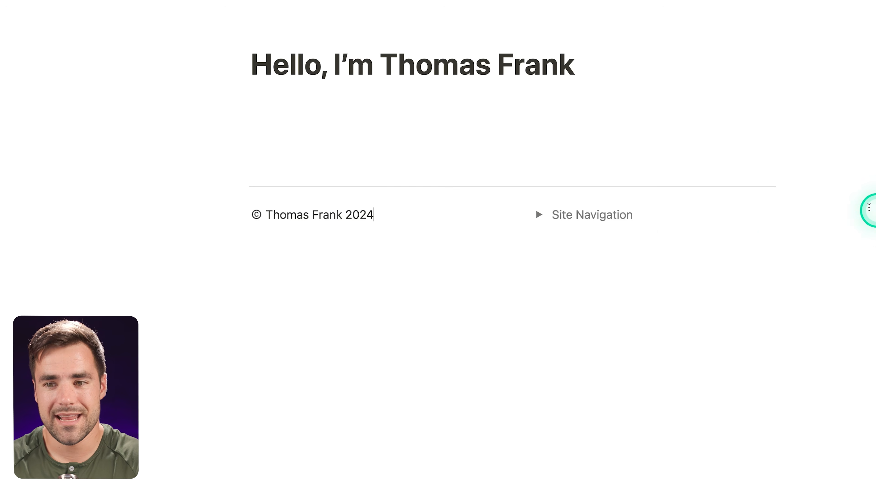
pyautogui.click(597, 239)
pyautogui.press('BackSpace')
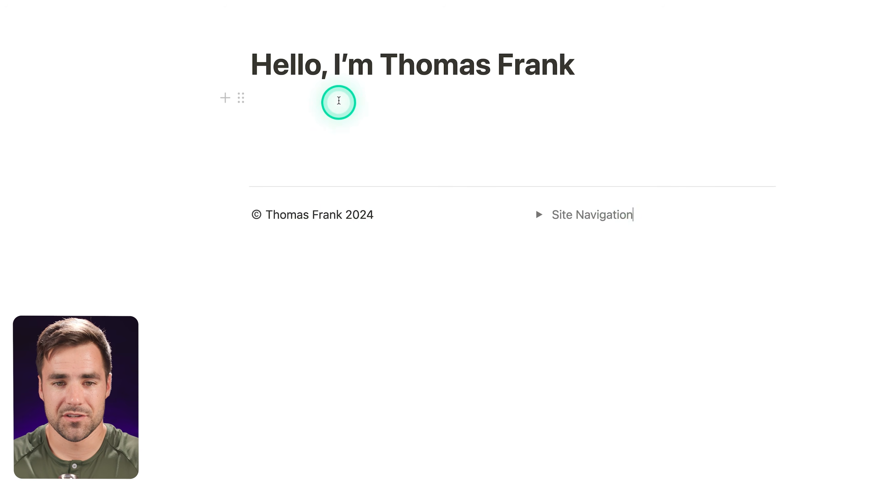
# Insert a 2 columns block in the empty line directly beneath the page title.
pyautogui.click(478, 97)
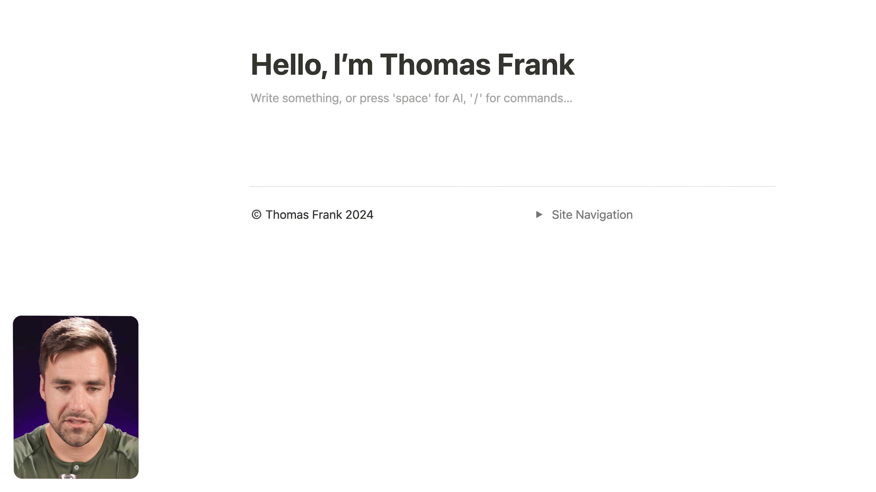
pyautogui.write('/2c')
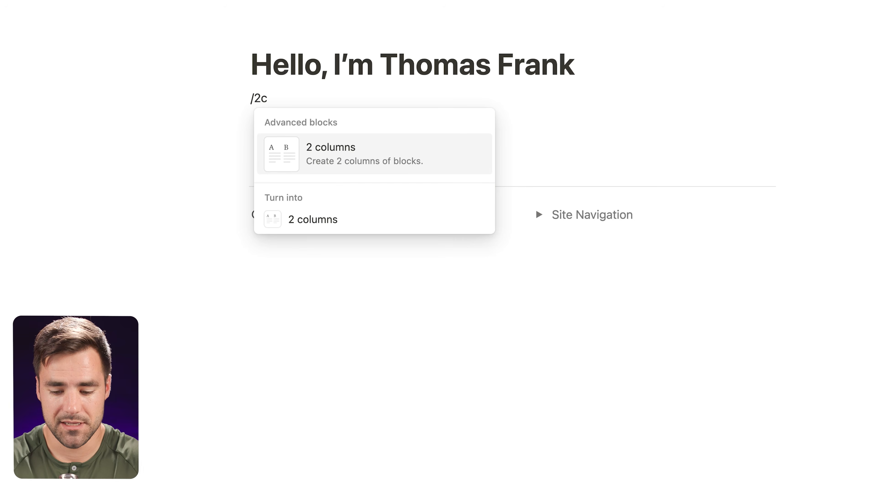
pyautogui.press('Return')
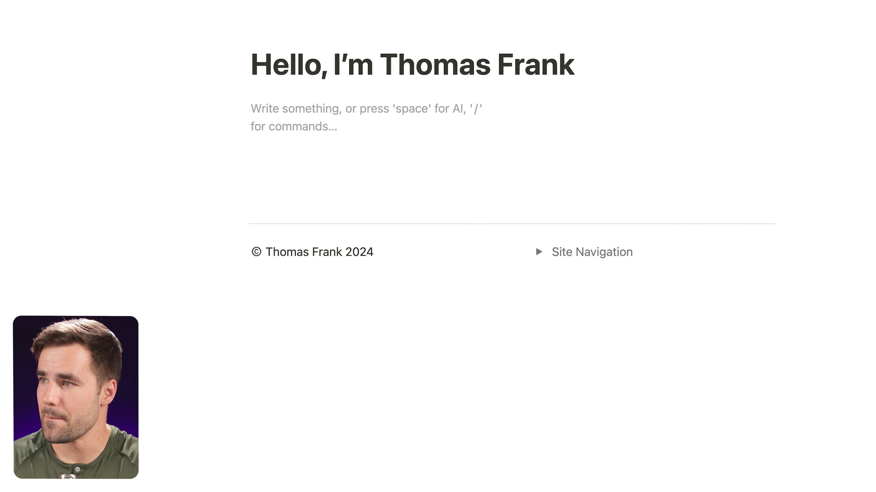
# Copy the two intro headings from the Build Assets page's Home Page section into the first column under the title.
pyautogui.moveTo(875, 88); pyautogui.dragTo(806, 19)
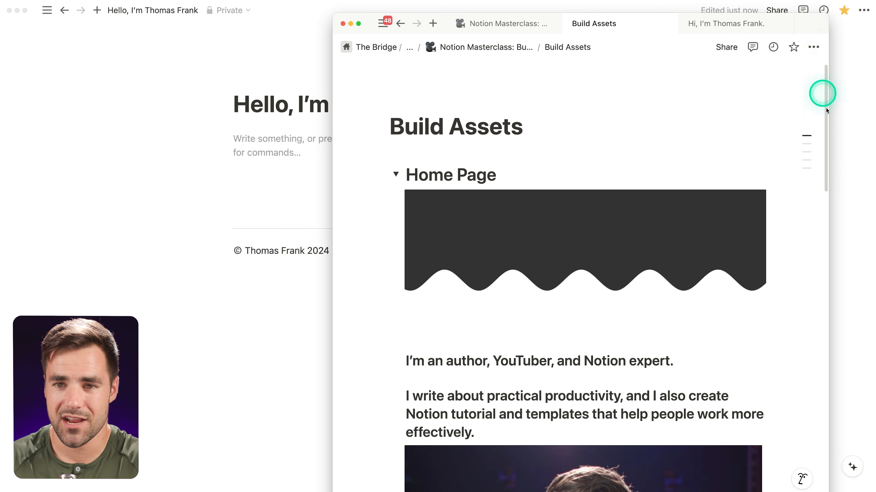
pyautogui.scroll(-2, 800, 279)
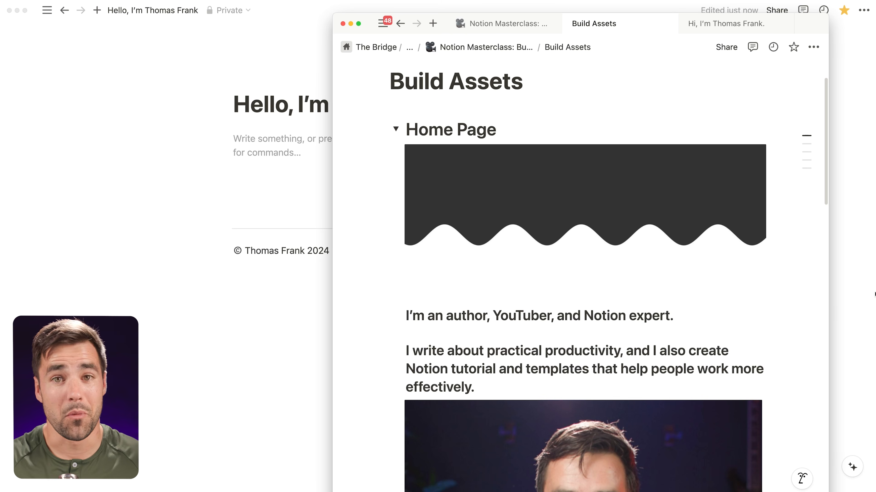
pyautogui.moveTo(483, 387); pyautogui.dragTo(670, 294)
pyautogui.press('super+c')
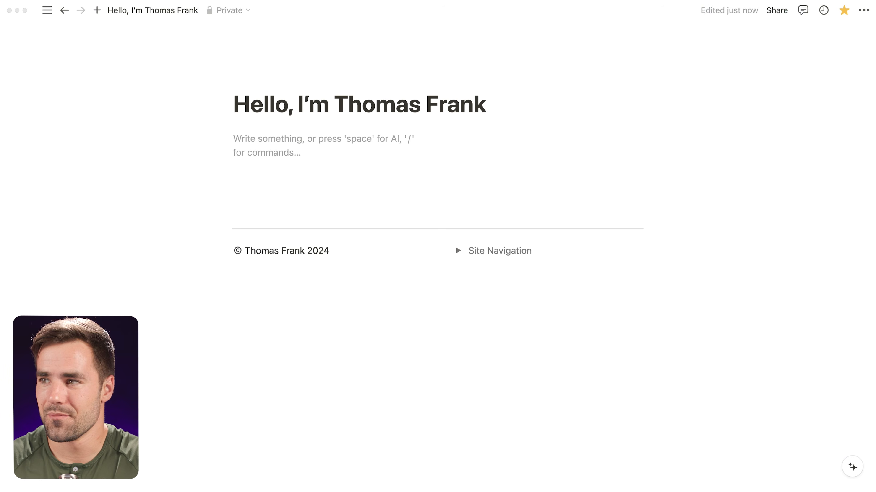
pyautogui.click(275, 137)
pyautogui.press('super+v')
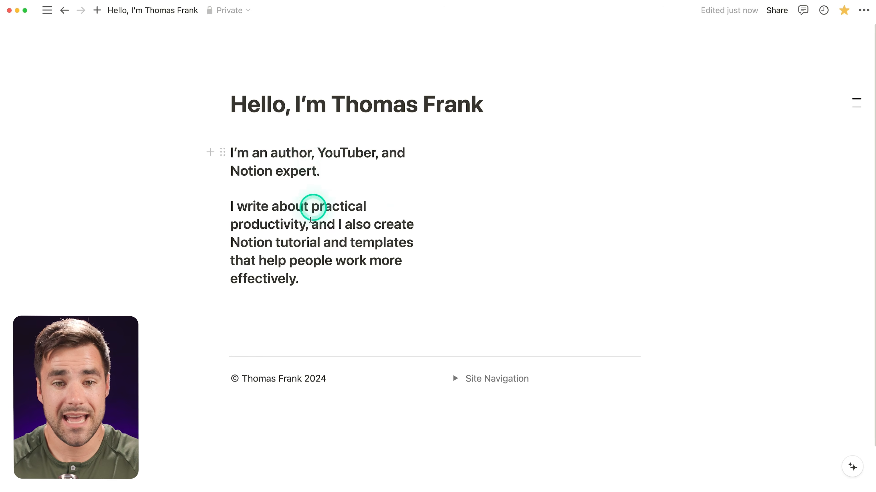
# Check which heading level the "I'm an author, YouTuber, and Notion expert." block uses, leaving it as is.
pyautogui.click(222, 152)
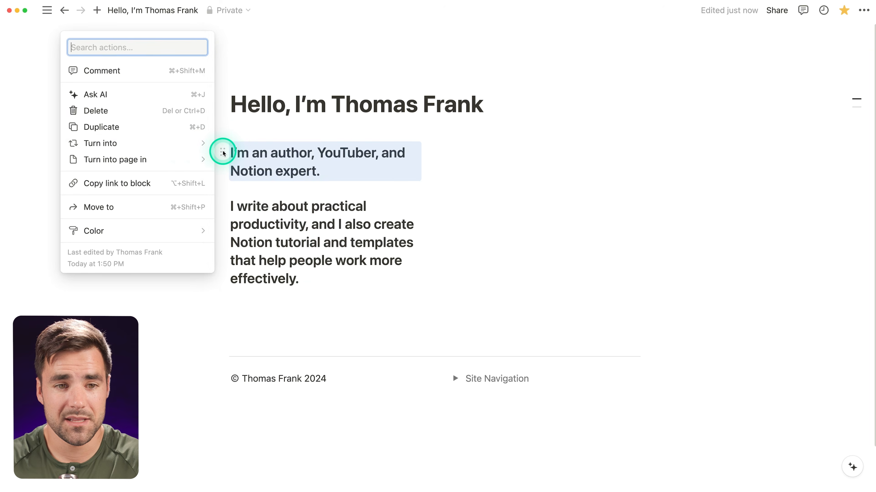
pyautogui.moveTo(170, 142)
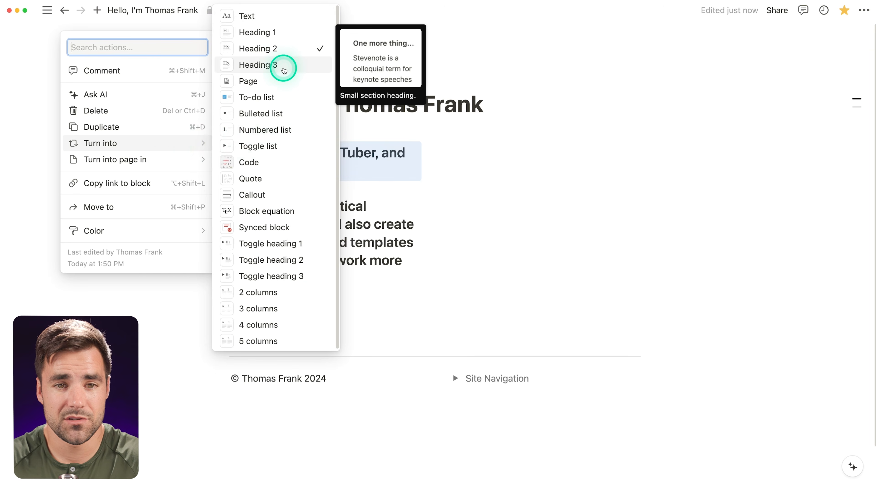
pyautogui.click(424, 227)
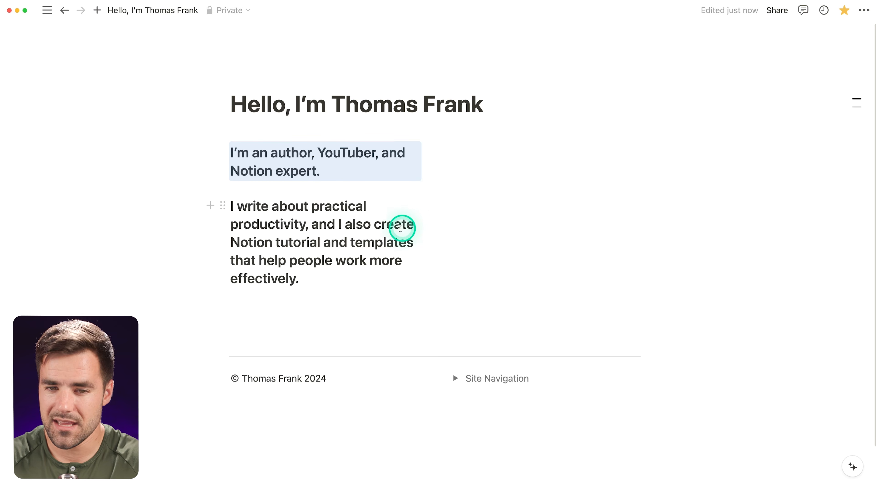
# Ready the empty second column for content, place the Finder window of Website Assets beside it and show the folder as columns.
pyautogui.click(479, 152)
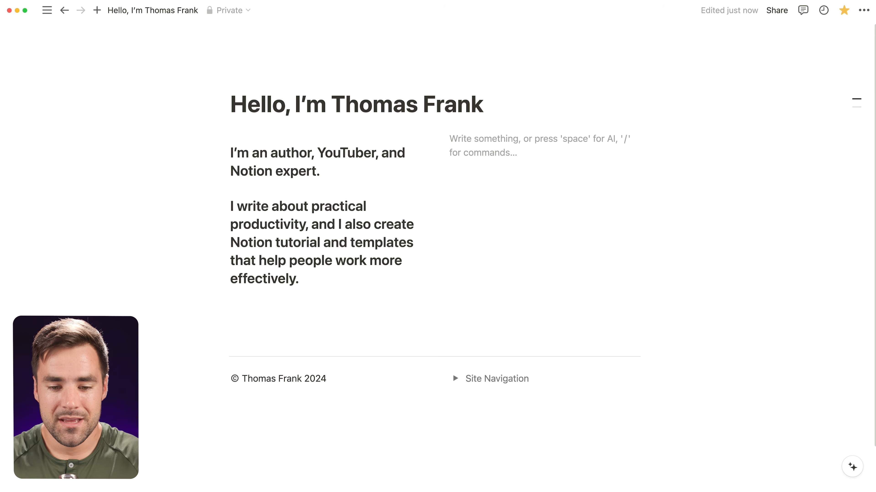
pyautogui.moveTo(715, 151); pyautogui.dragTo(612, 49)
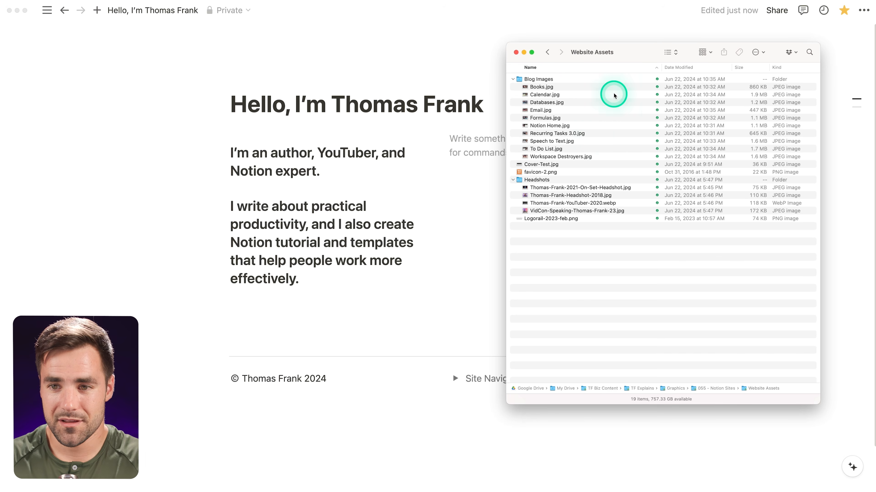
pyautogui.moveTo(631, 54); pyautogui.dragTo(671, 92)
pyautogui.click(710, 89)
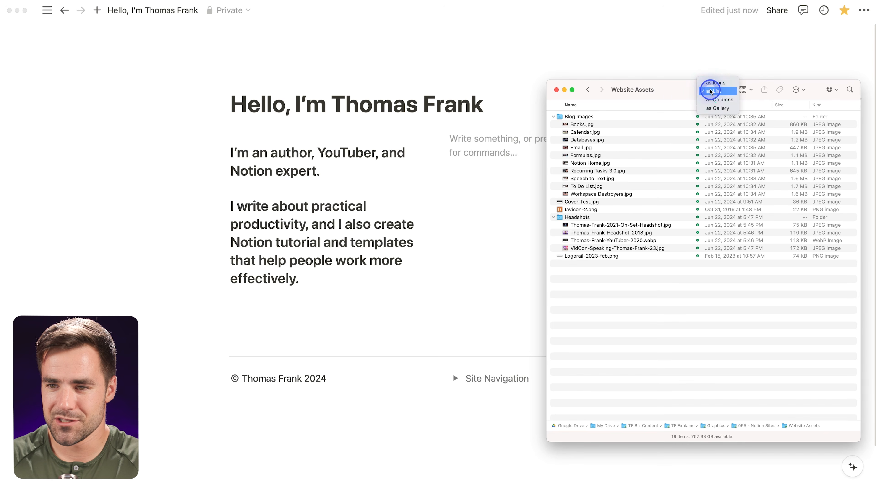
pyautogui.click(713, 100)
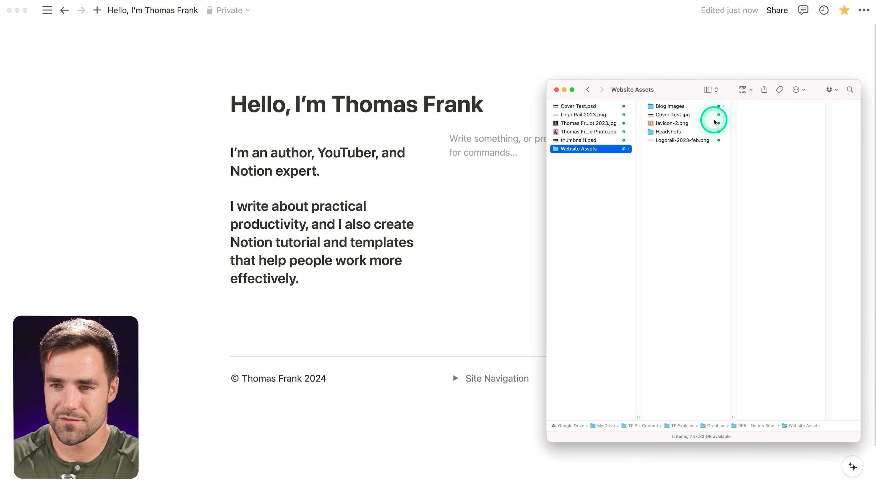
# Open the Headshots folder and preview its images one after another.
pyautogui.click(668, 133)
pyautogui.click(780, 107)
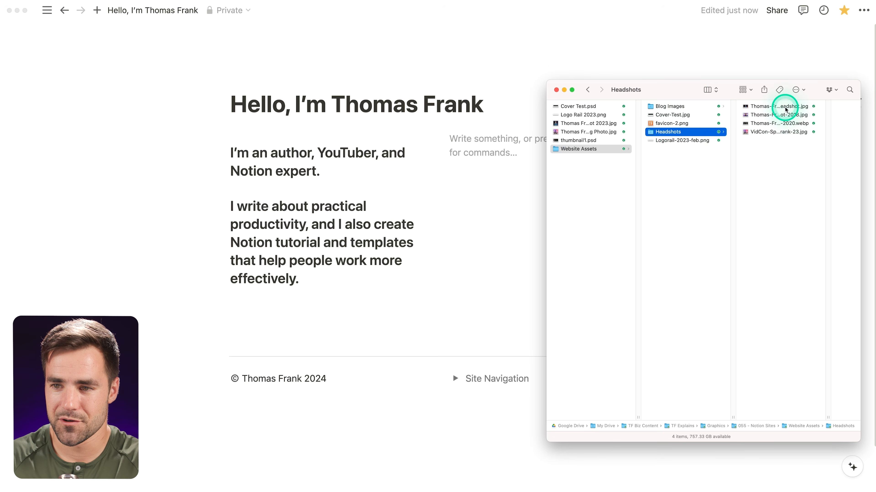
pyautogui.press('Down')
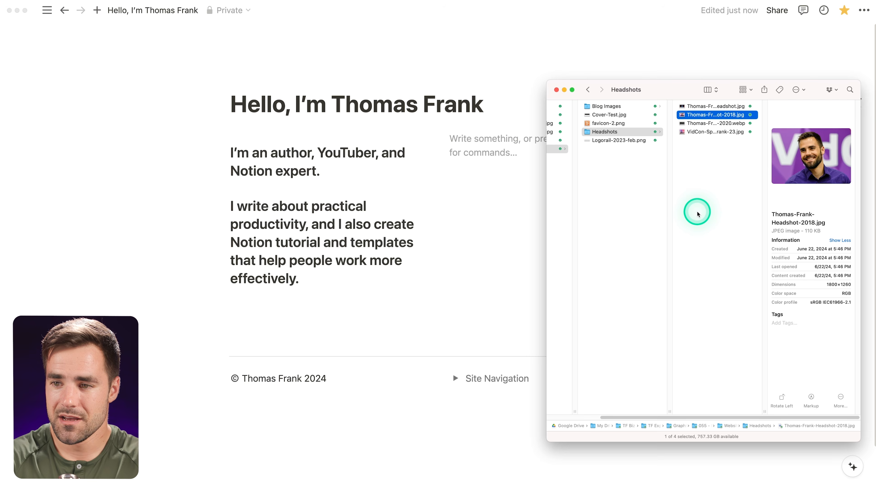
pyautogui.press('Down')
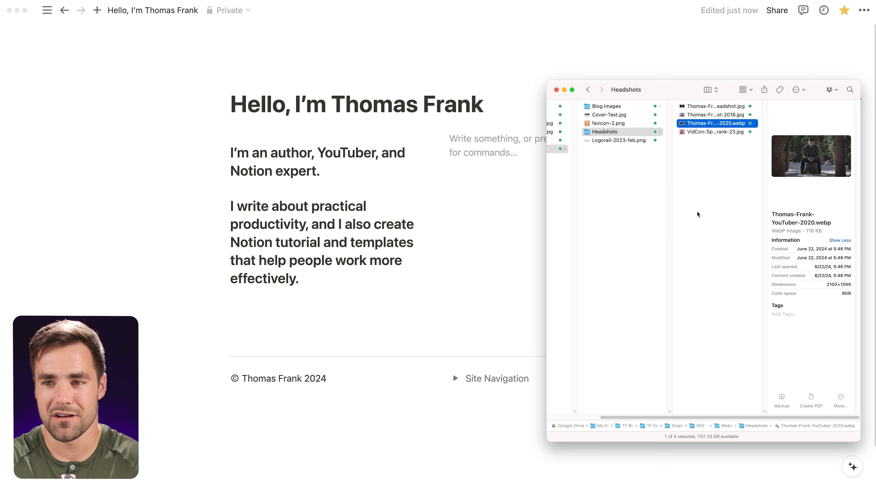
pyautogui.press('Down')
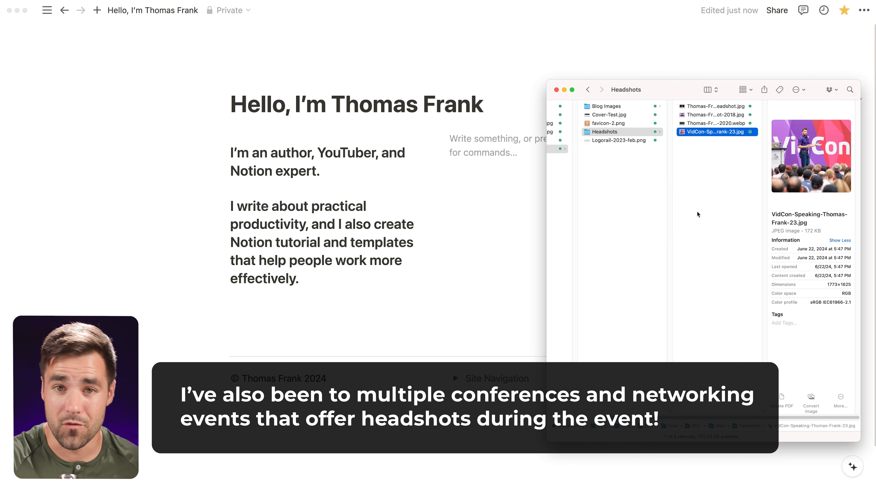
# Select the 2021 On-Set Headshot JPG in the Headshots folder and insert it into the page's second column.
pyautogui.press('Up')
pyautogui.press('Up')
pyautogui.press('Up')
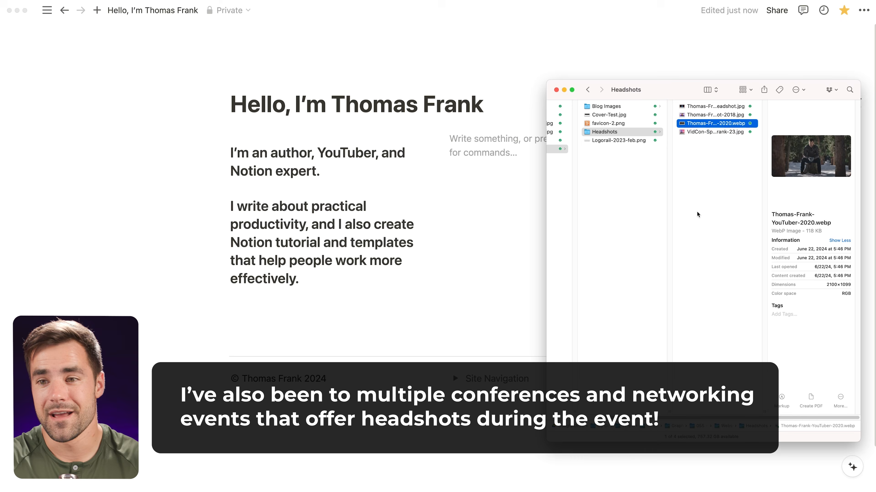
pyautogui.click(718, 213)
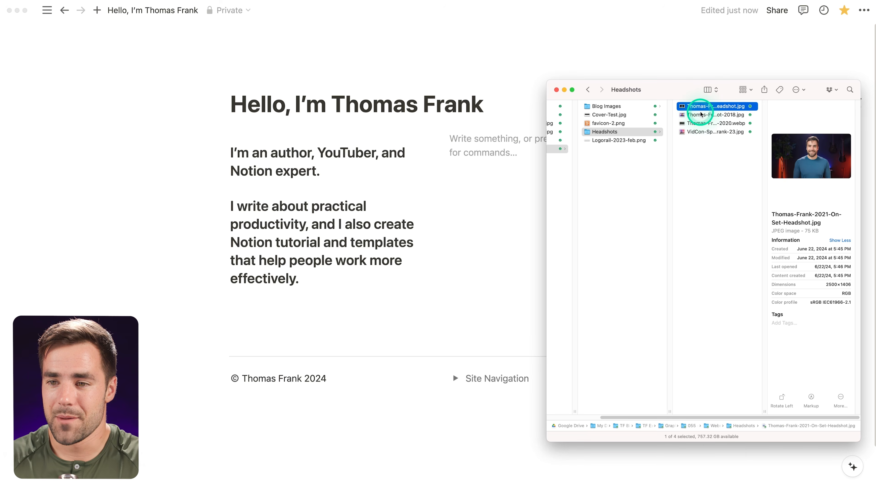
pyautogui.moveTo(671, 84); pyautogui.dragTo(694, 73)
pyautogui.click(749, 98)
pyautogui.moveTo(750, 97); pyautogui.dragTo(478, 145)
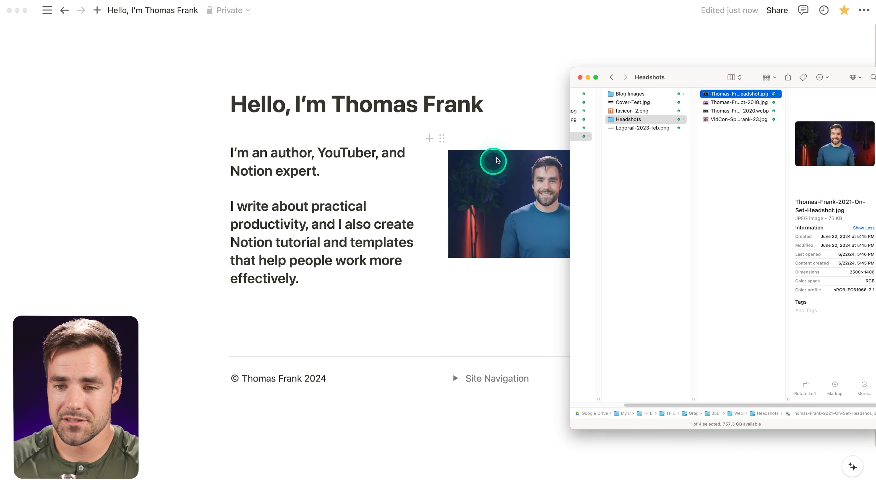
# Remove the empty text block above the headshot in the second column.
pyautogui.click(499, 141)
pyautogui.click(454, 143)
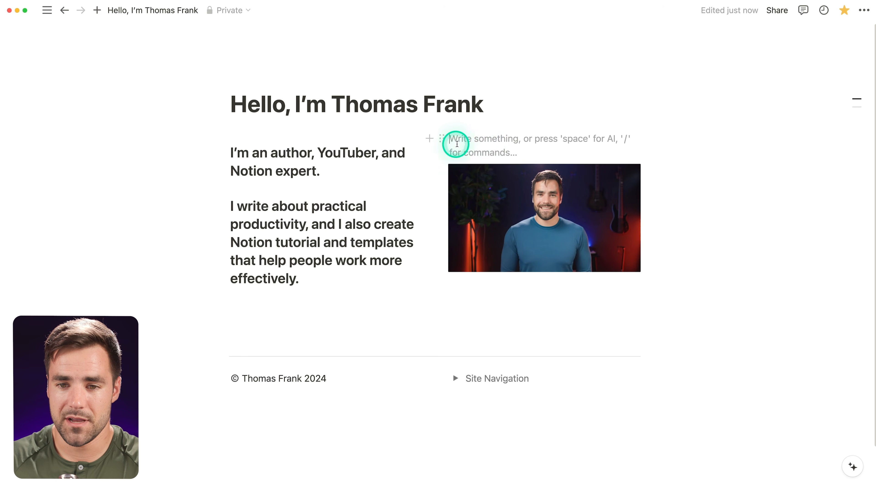
pyautogui.press('BackSpace')
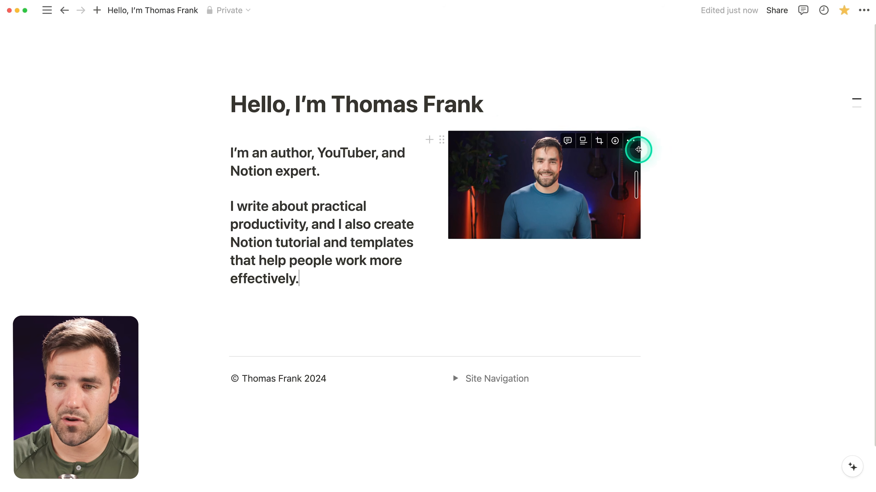
# Crop the headshot to a Circle shape centred on the man and save the crop.
pyautogui.click(598, 142)
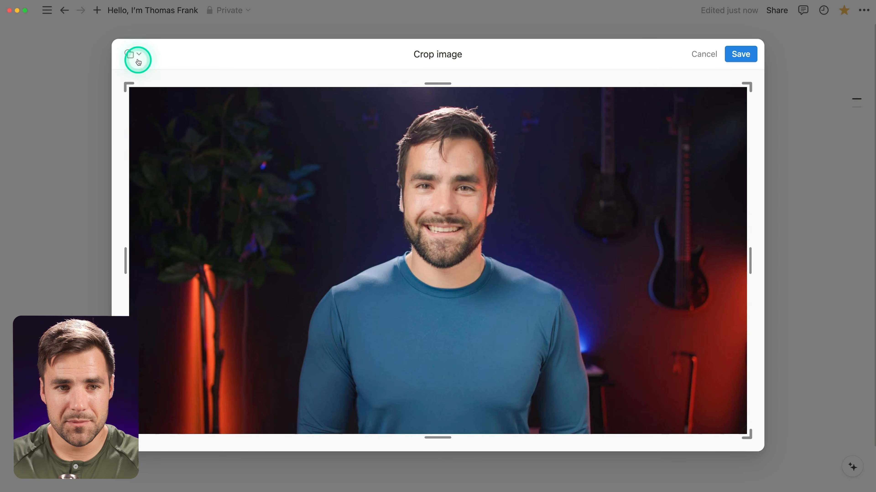
pyautogui.click(139, 61)
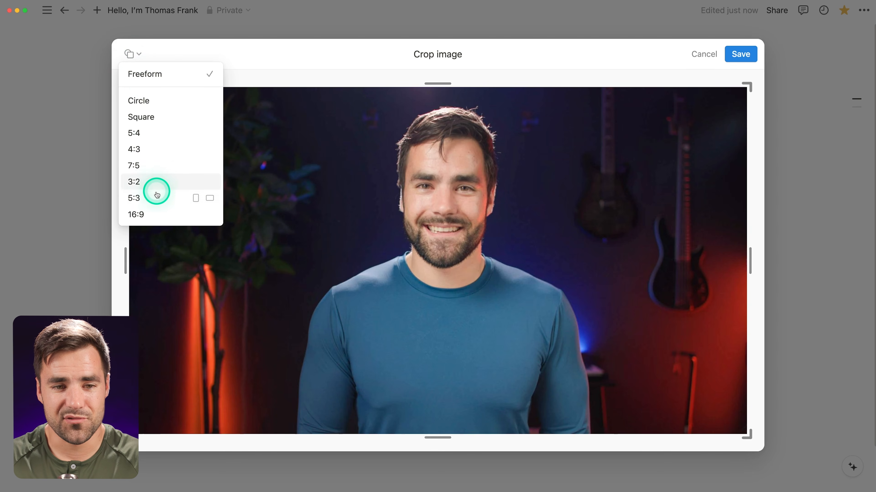
pyautogui.click(153, 104)
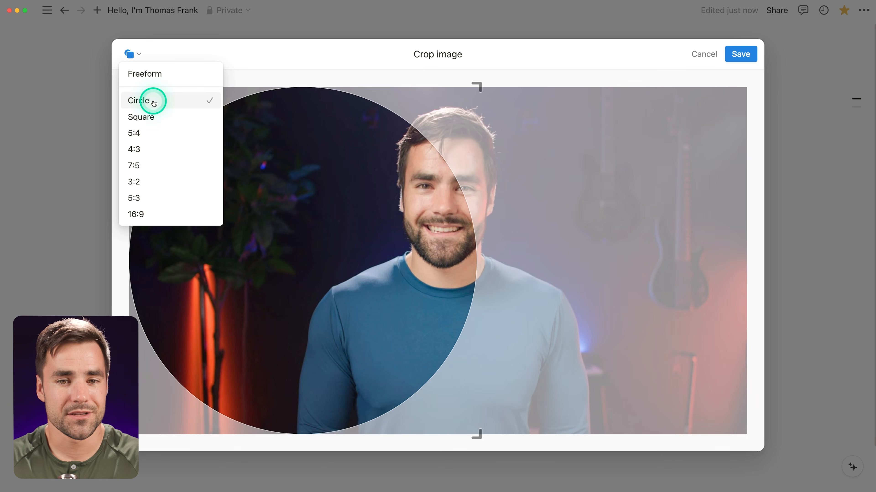
pyautogui.click(283, 96)
pyautogui.moveTo(270, 218); pyautogui.dragTo(412, 217)
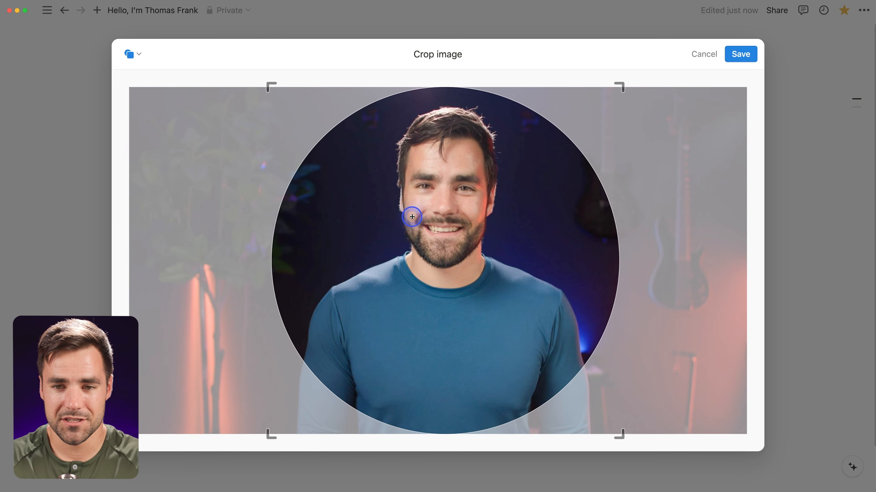
pyautogui.click(739, 55)
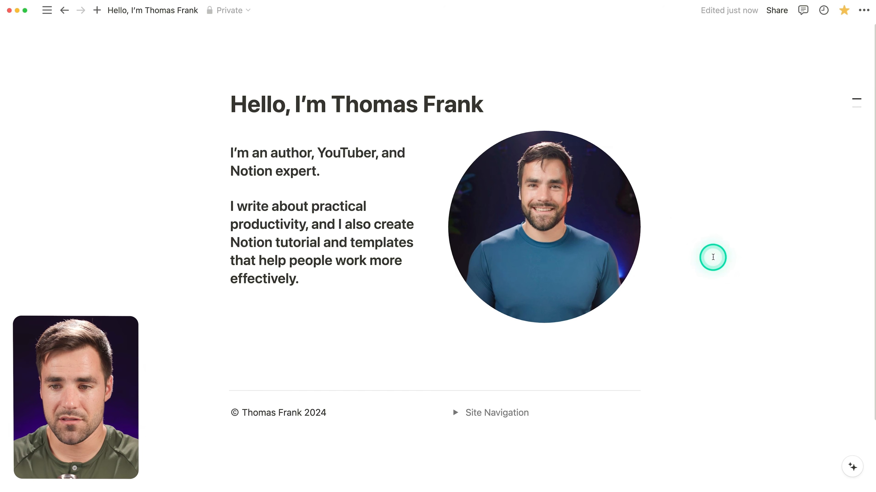
# Start an empty line below the intro text and compare the hero buttons on the published example page and thomasjfrank.com.
pyautogui.click(283, 303)
pyautogui.scroll(-3, 791, 321)
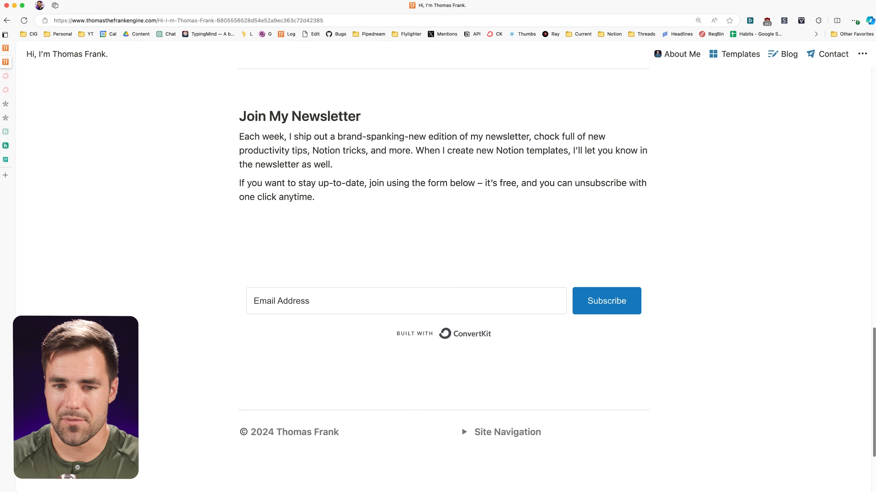
pyautogui.click(406, 368)
pyautogui.scroll(10, 408, 370)
pyautogui.scroll(3, 410, 372)
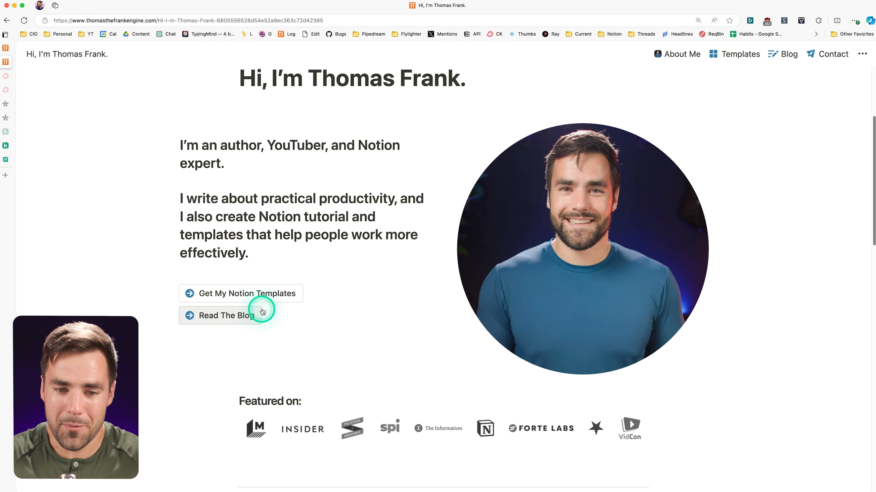
pyautogui.click(6, 48)
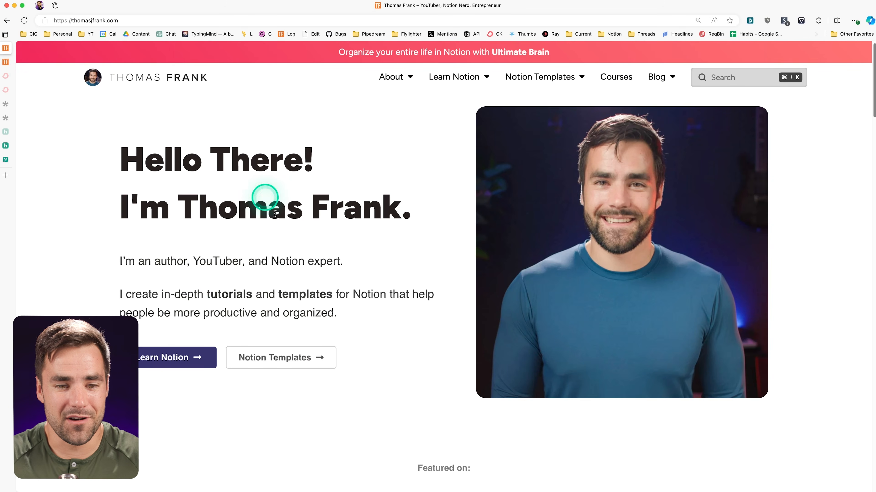
pyautogui.click(6, 62)
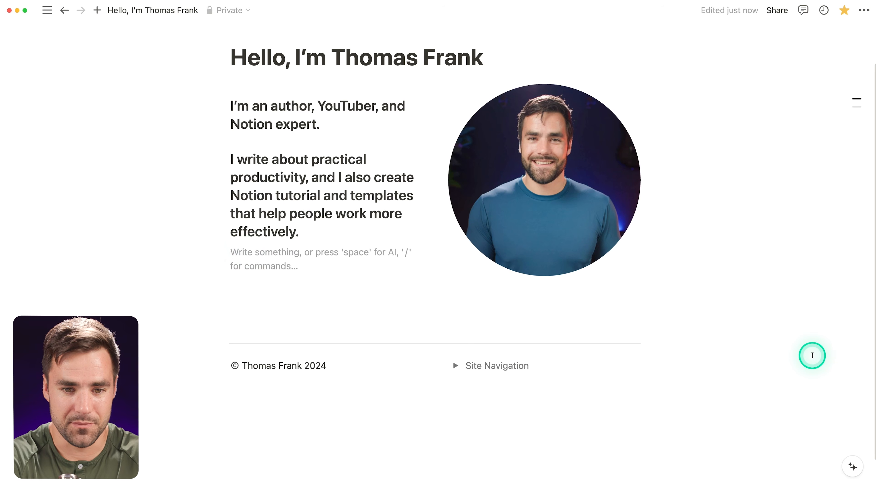
# Insert a button block below the intro text and give it an Open page action.
pyautogui.write('/but')
pyautogui.press('Return')
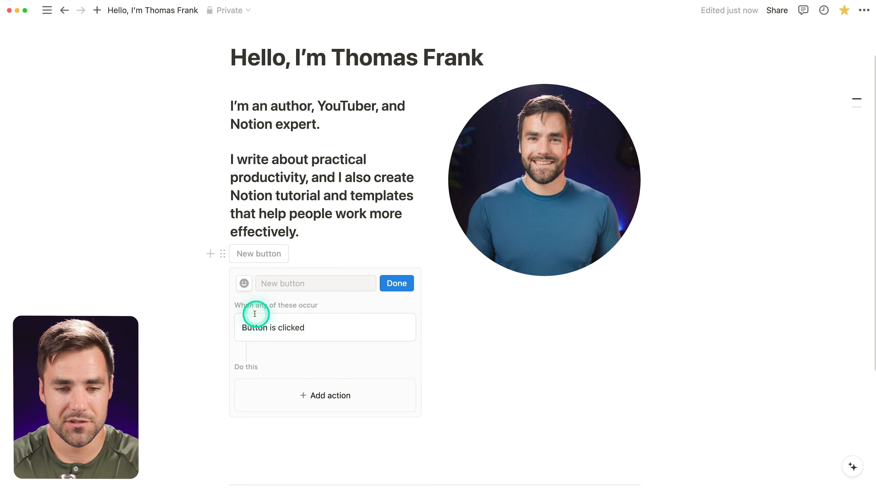
pyautogui.click(326, 395)
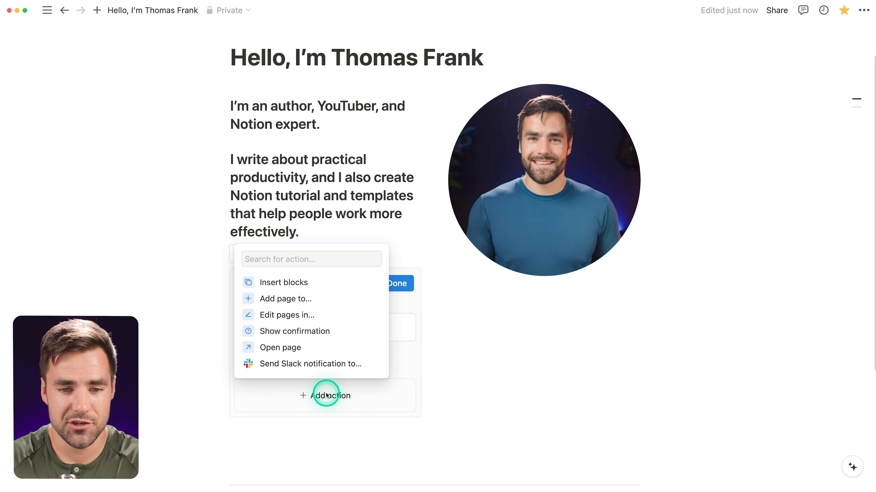
pyautogui.click(298, 348)
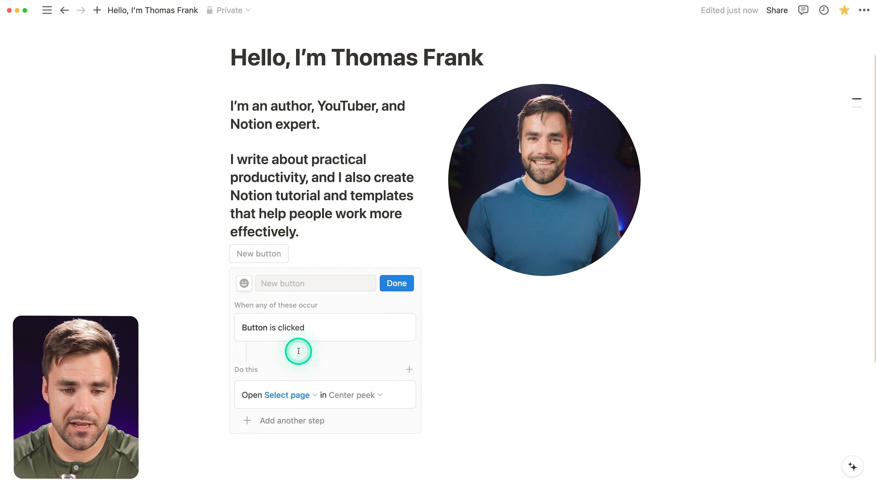
pyautogui.scroll(-1, 298, 358)
pyautogui.click(301, 378)
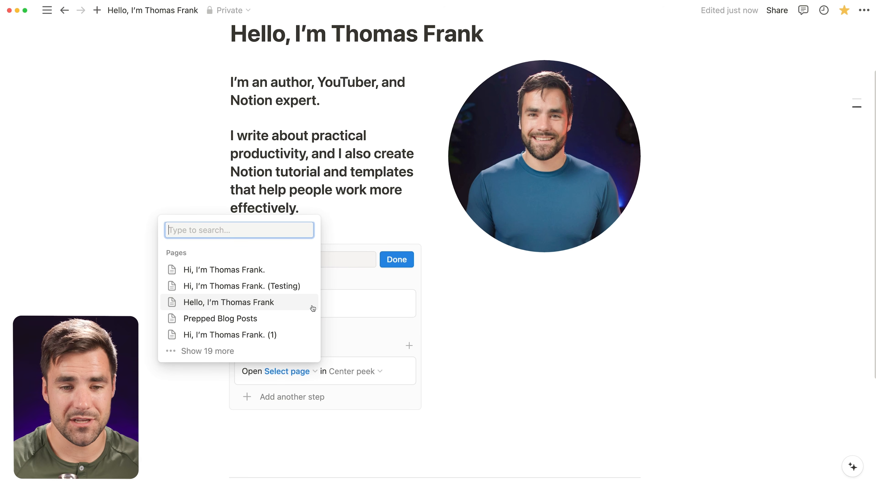
pyautogui.click(596, 301)
# Expand the footer's Site Navigation toggle, rename its About Me page to "About Me [T]" and copy the "[T]" suffix.
pyautogui.scroll(-2, 595, 303)
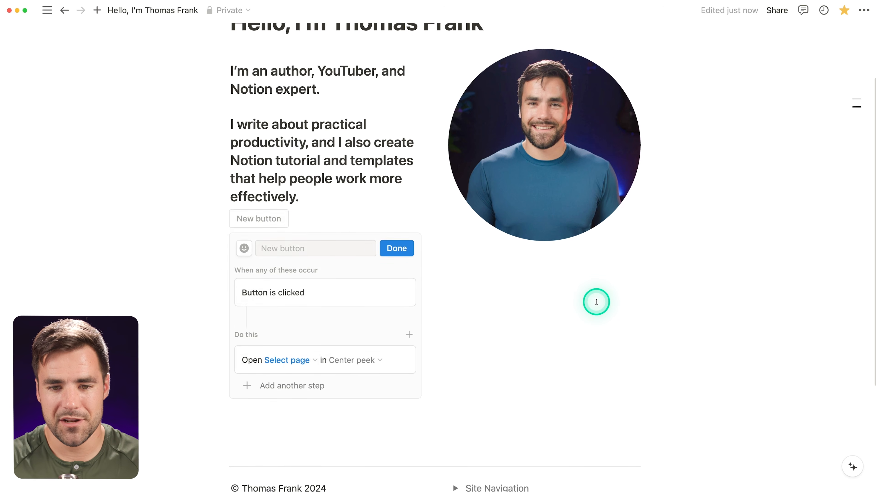
pyautogui.click(455, 429)
pyautogui.scroll(-2, 496, 414)
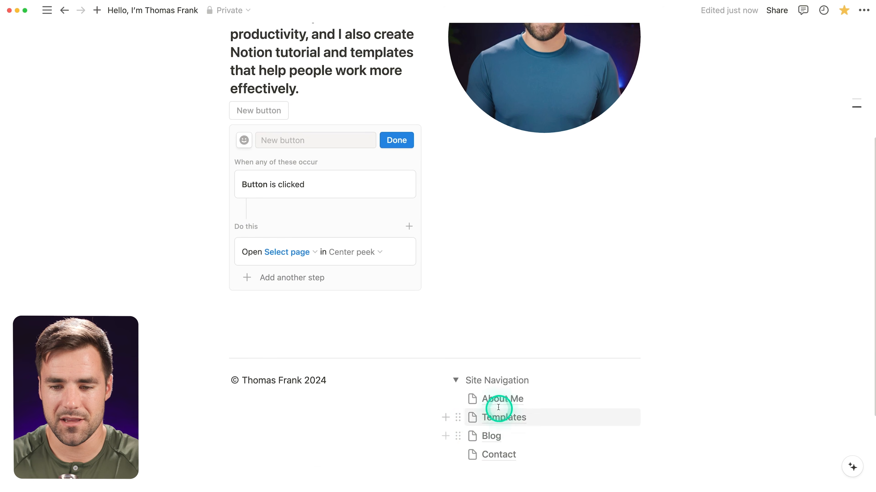
pyautogui.click(492, 399)
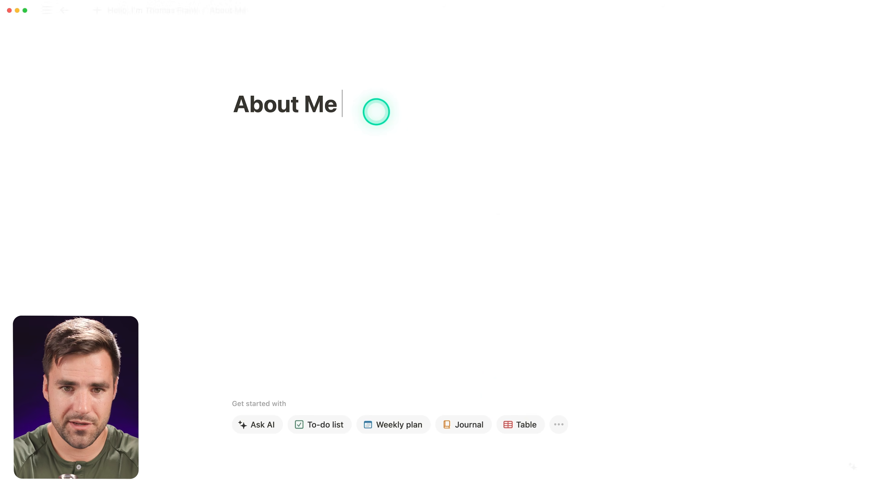
pyautogui.write('[T')
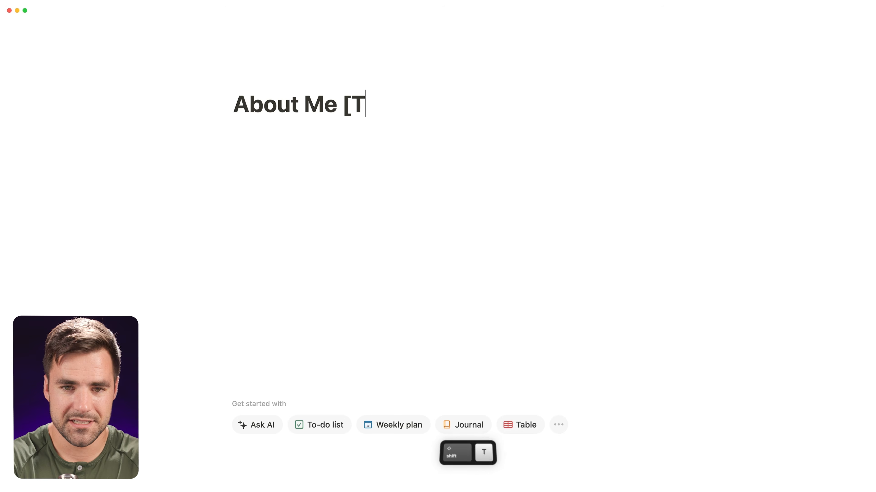
pyautogui.write(']')
pyautogui.moveTo(367, 134); pyautogui.dragTo(342, 103)
pyautogui.press('super+c')
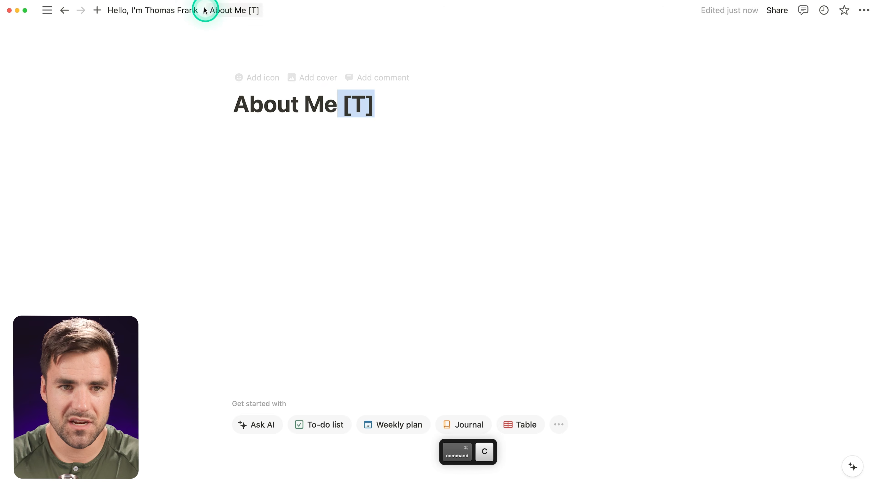
# Append the copied "[T]" suffix to the Templates page's title and return to the home page.
pyautogui.click(188, 10)
pyautogui.scroll(-5, 500, 294)
pyautogui.click(501, 288)
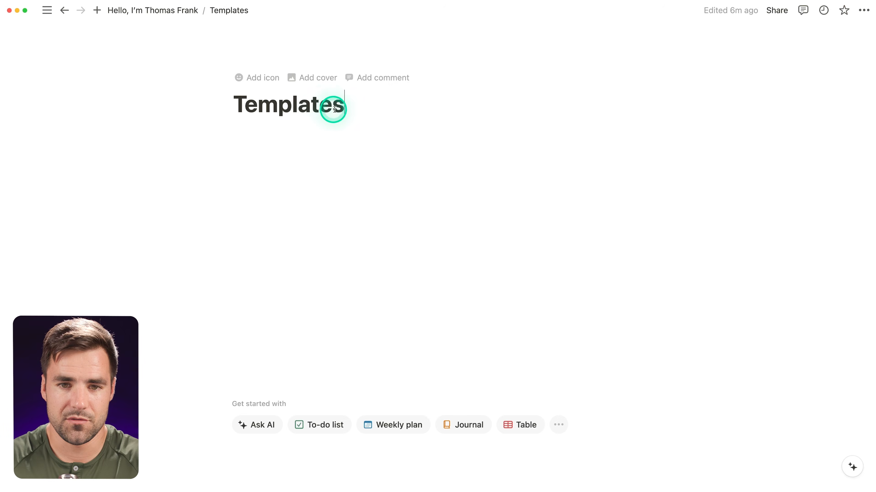
pyautogui.click(348, 107)
pyautogui.press('super+v')
pyautogui.click(185, 11)
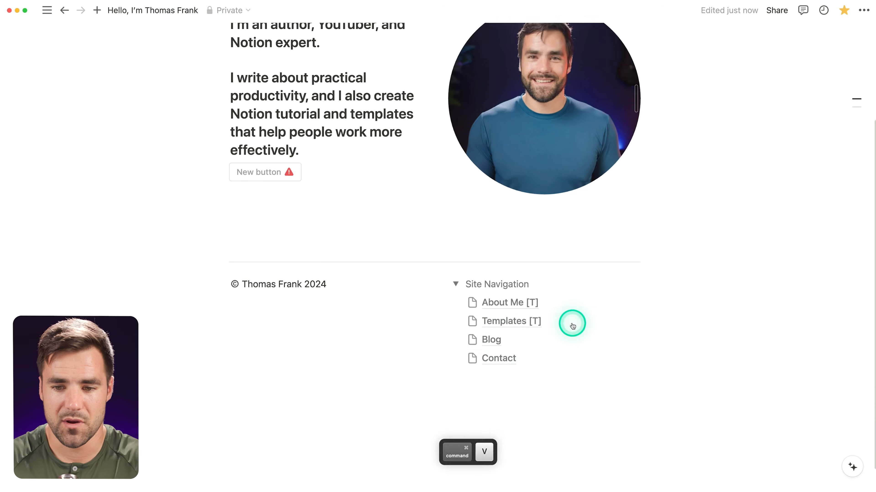
# Append the copied "[T]" suffix to the Blog and Contact page titles and return to the home page.
pyautogui.scroll(-1, 571, 322)
pyautogui.click(498, 309)
pyautogui.click(305, 120)
pyautogui.press('super+v')
pyautogui.press('super+bracketleft')
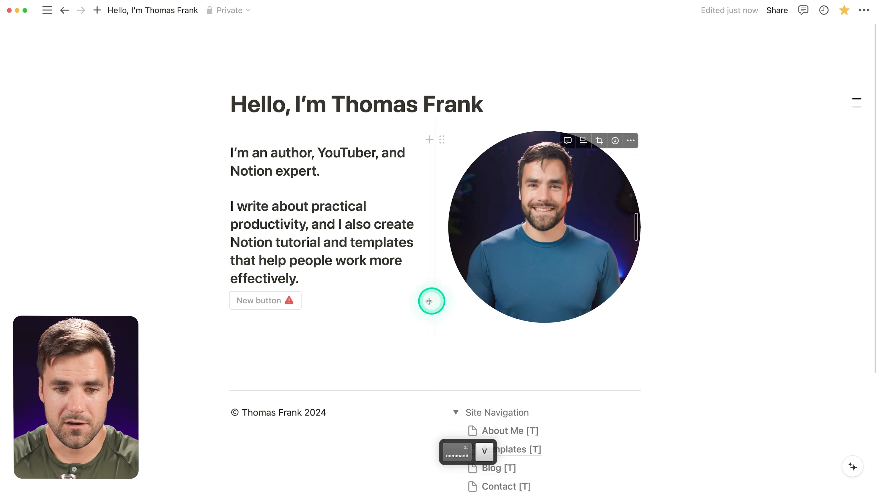
# Edit the new button so that it opens the "About Me [T]" page in Full page view.
pyautogui.click(310, 300)
pyautogui.scroll(-2, 323, 331)
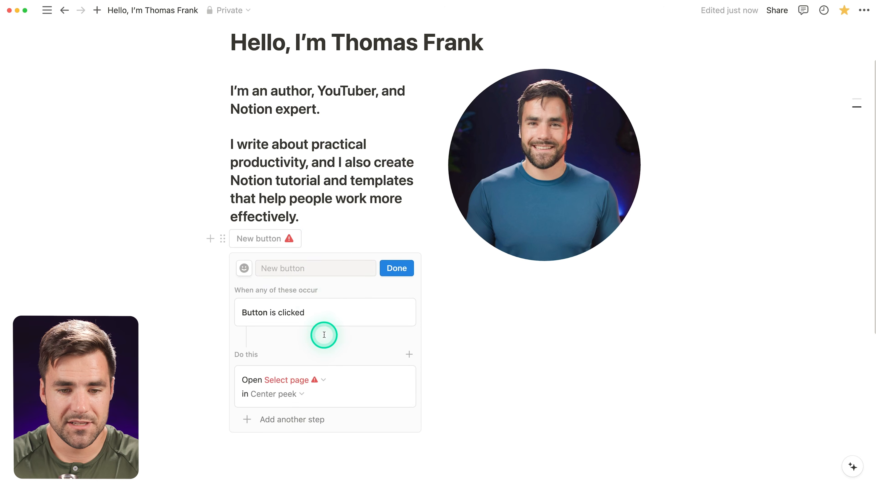
pyautogui.click(297, 378)
pyautogui.click(340, 371)
pyautogui.click(307, 365)
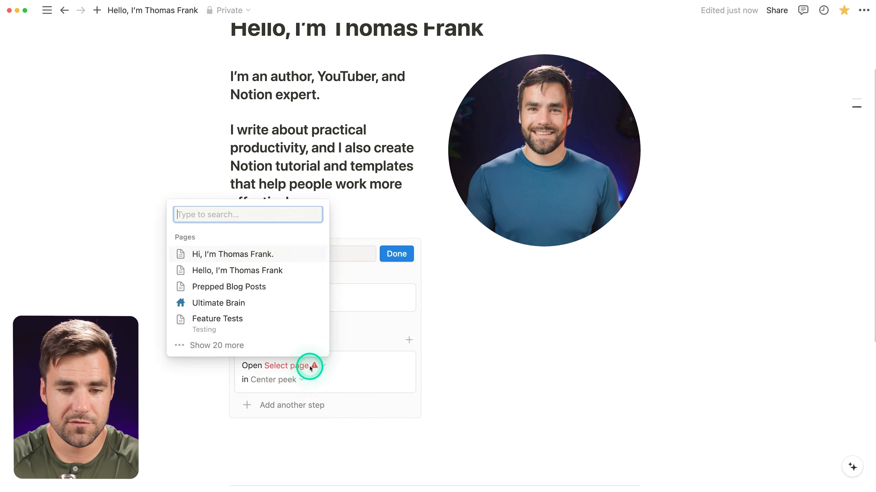
pyautogui.write('about me')
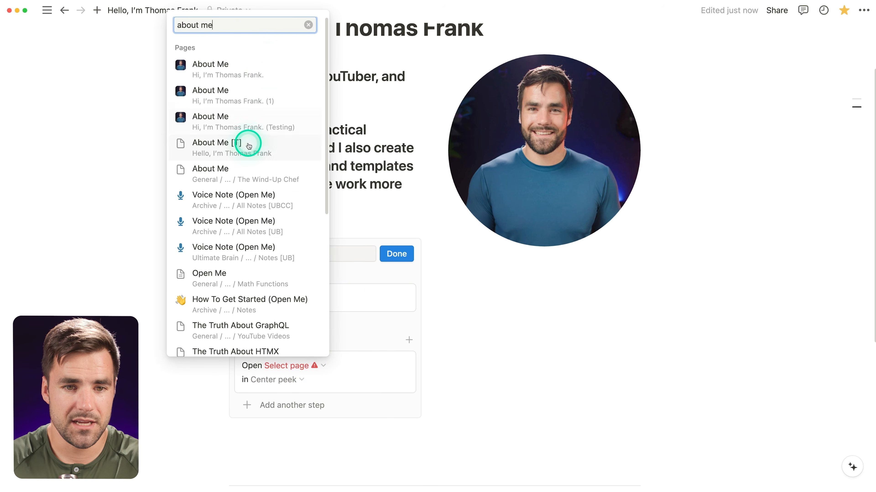
pyautogui.click(249, 152)
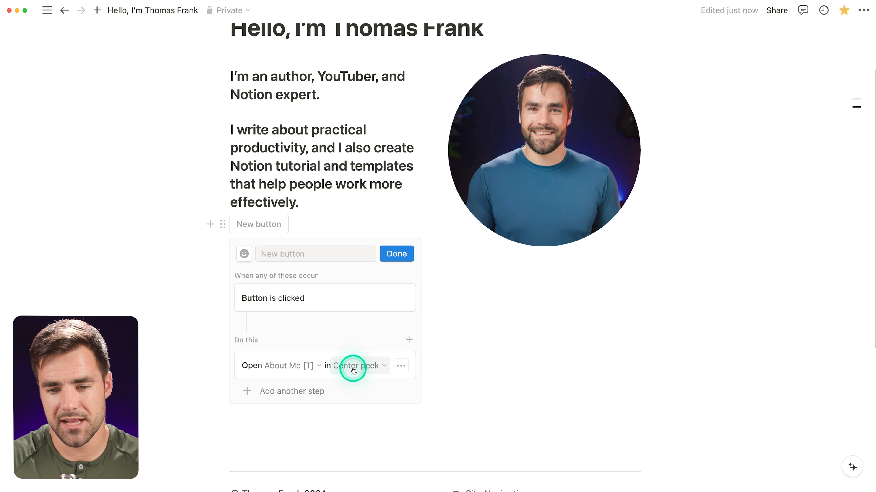
pyautogui.click(326, 336)
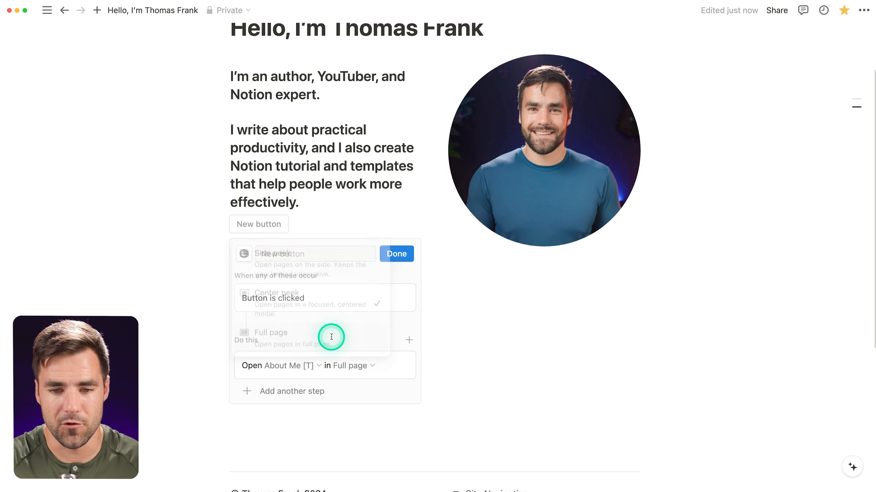
# Name the new button "Get My Notion Templates".
pyautogui.click(297, 254)
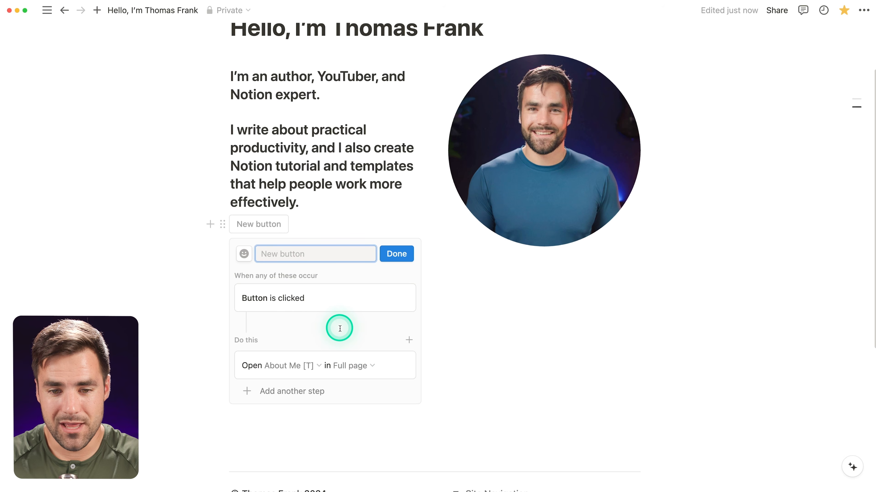
pyautogui.write('Get M')
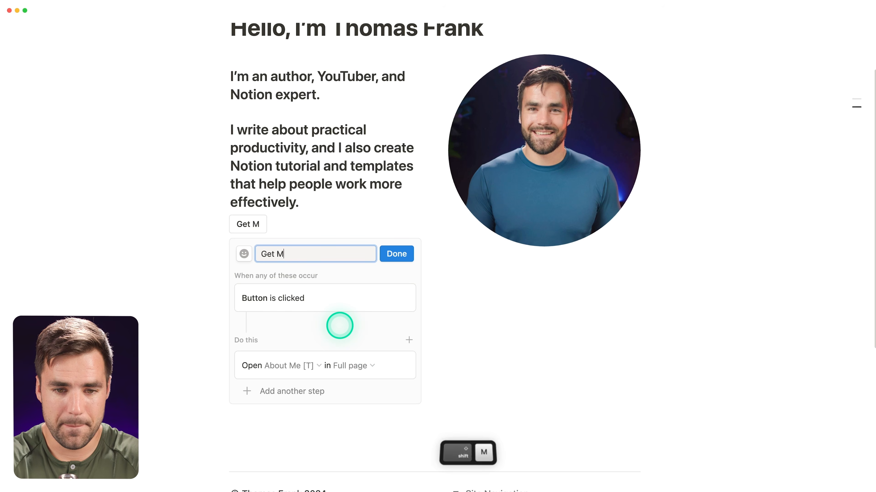
pyautogui.write('y Notion Templates')
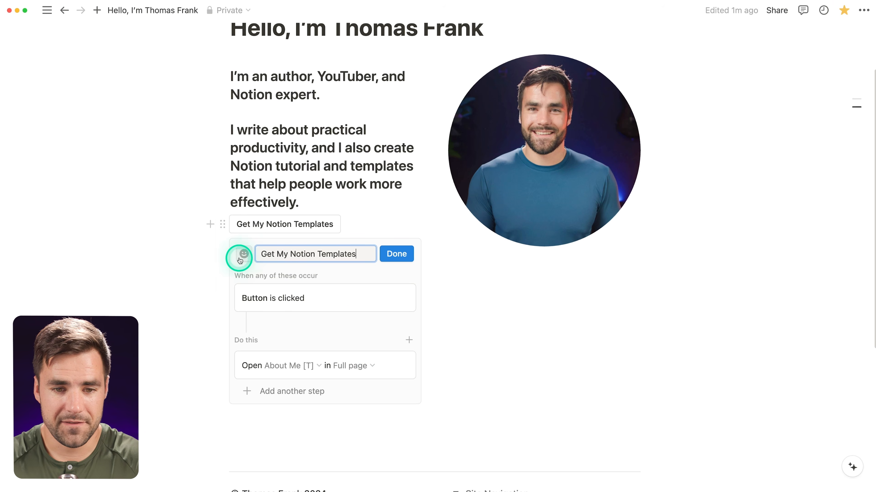
# Give the templates button a four-squares grid icon, found by filtering for "sq", and finish editing it.
pyautogui.click(244, 254)
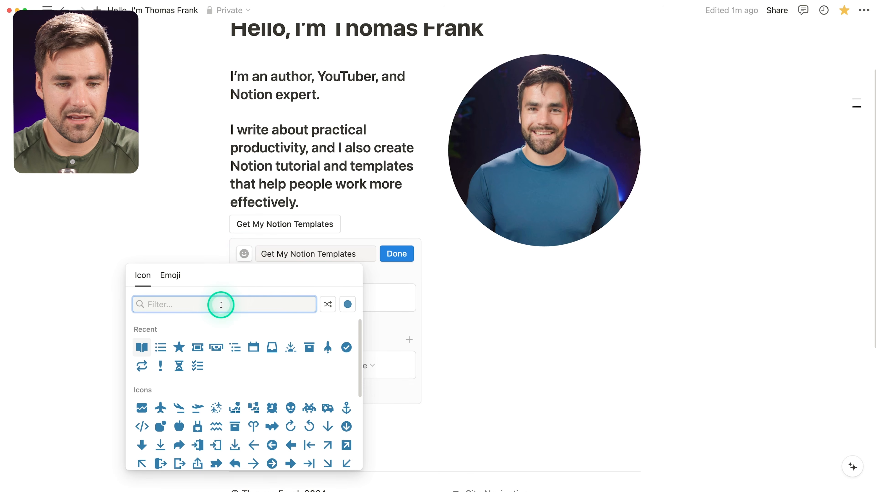
pyautogui.write('win')
pyautogui.press('BackSpace')
pyautogui.press('BackSpace')
pyautogui.press('BackSpace')
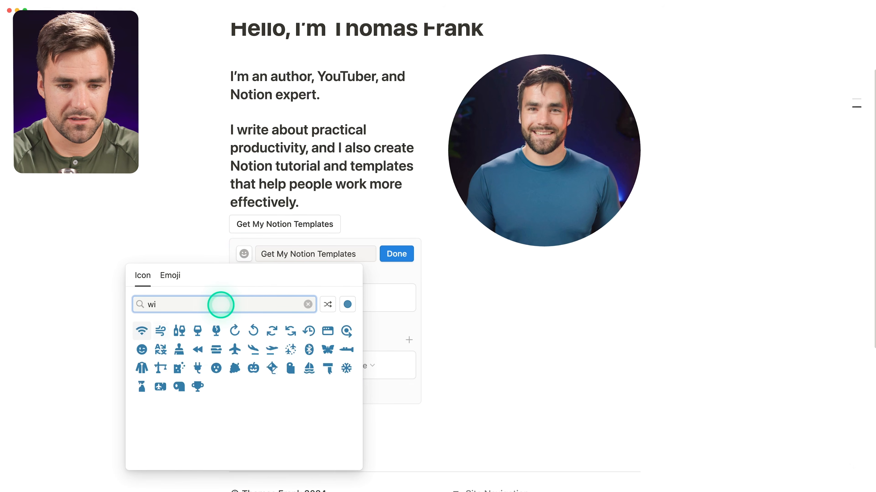
pyautogui.write('sq')
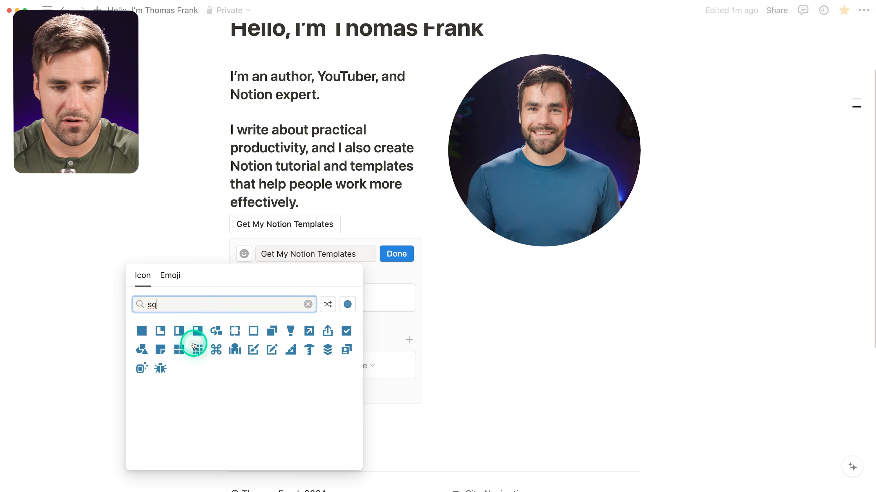
pyautogui.click(184, 348)
pyautogui.click(395, 255)
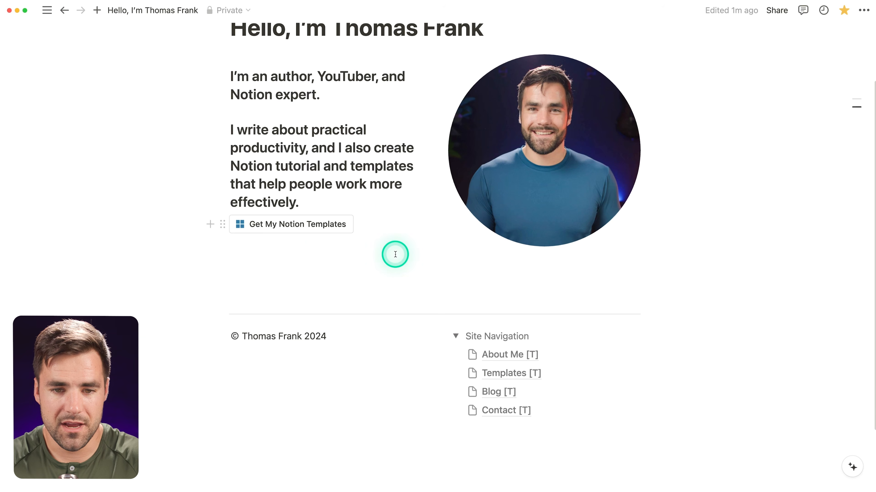
# Insert an empty line between the intro text and the Get My Notion Templates button.
pyautogui.click(319, 204)
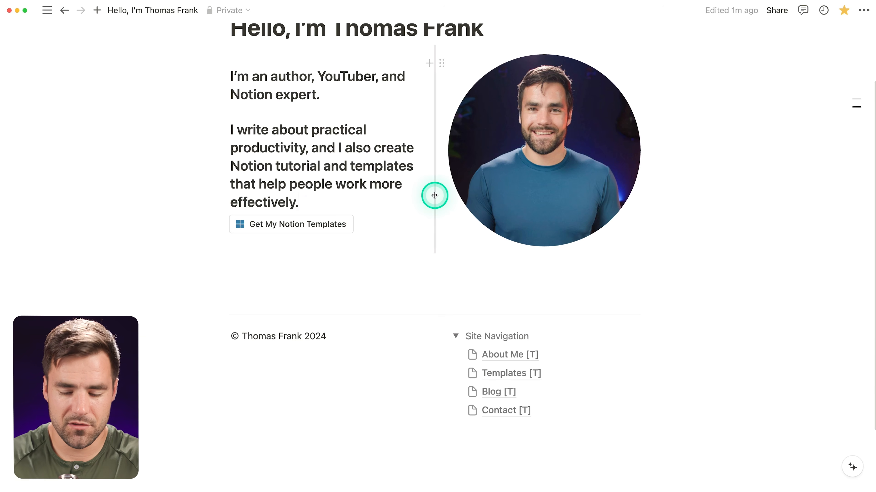
pyautogui.press('Return')
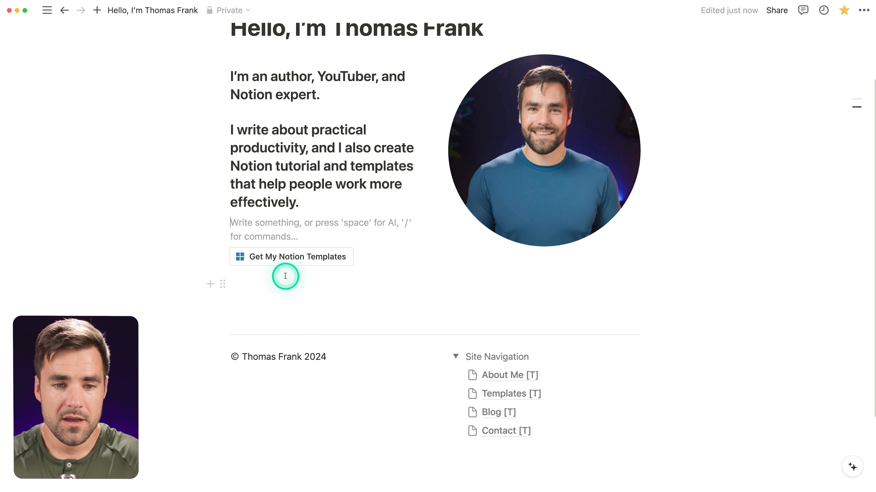
pyautogui.click(260, 276)
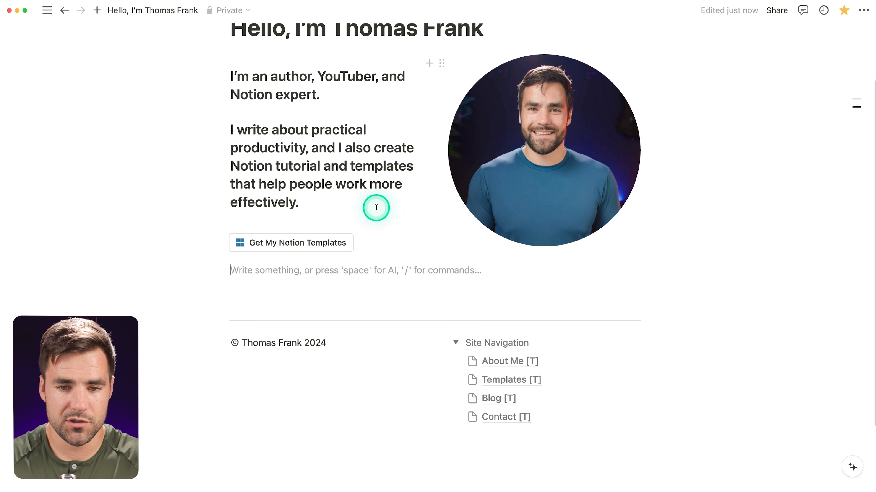
# Insert a second button directly below Get My Notion Templates, inside the same column, and name it "Read the Blog".
pyautogui.click(208, 243)
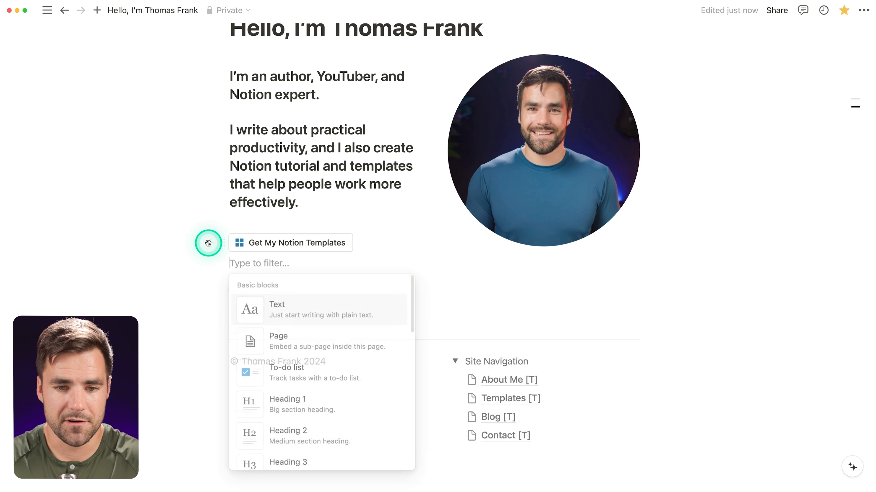
pyautogui.click(374, 264)
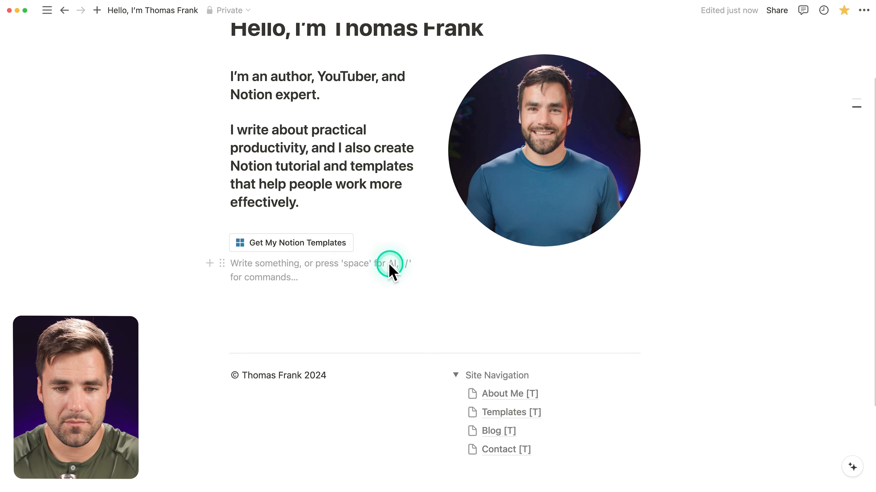
pyautogui.write('/but')
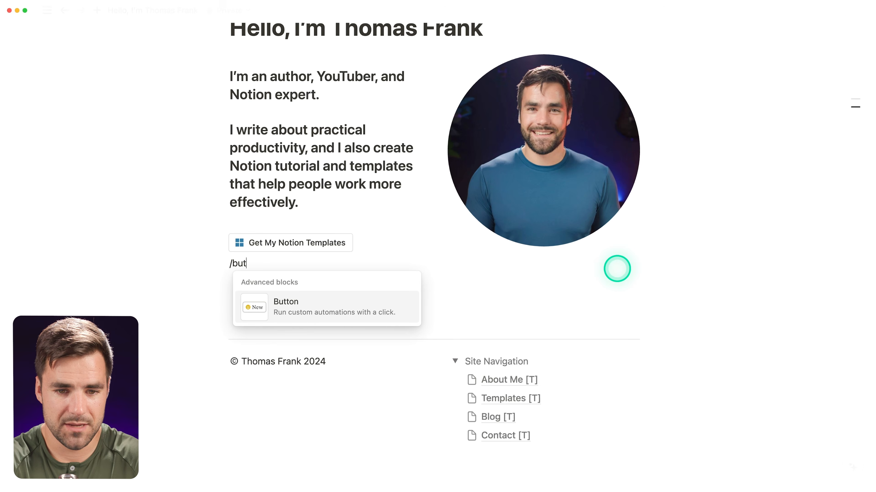
pyautogui.press('Return')
pyautogui.click(317, 289)
pyautogui.write('Read the Blog')
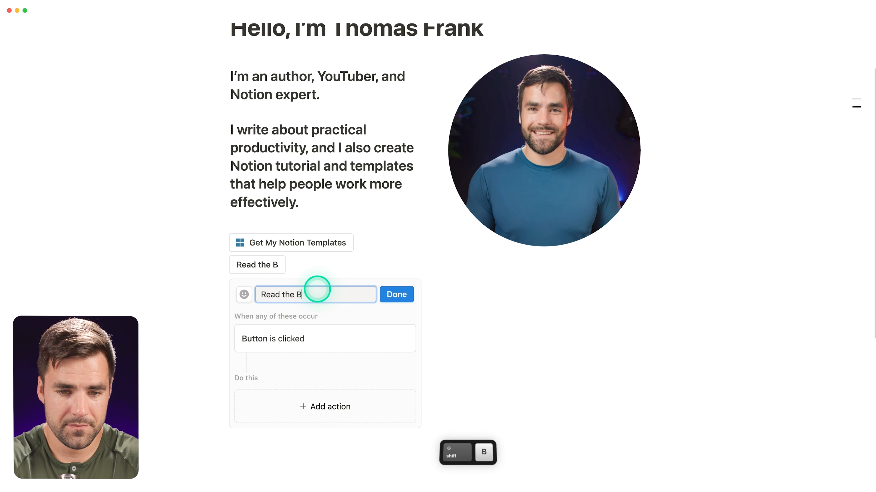
# Give the Read the Blog button the icon of a pencil writing on lines.
pyautogui.click(244, 296)
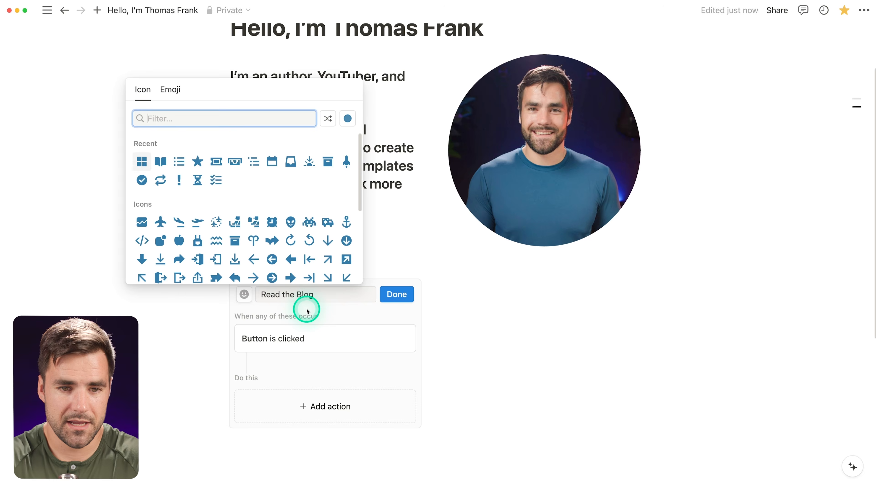
pyautogui.write('penci')
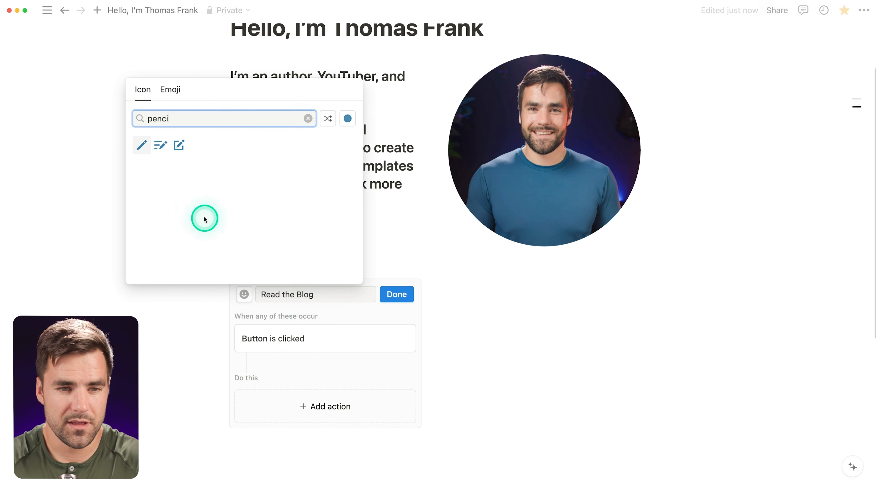
pyautogui.click(160, 147)
# Make the Read the Blog button open the "Blog [T]" page in Full page view, and finish editing it.
pyautogui.scroll(-3, 336, 340)
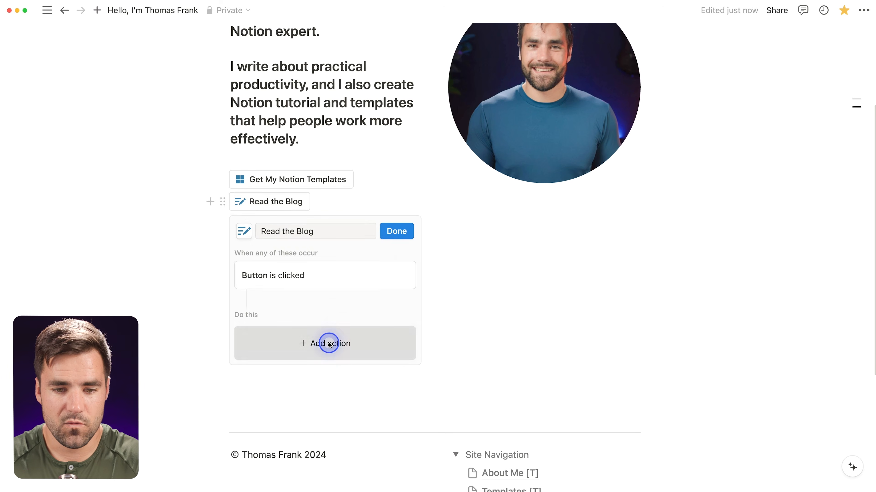
pyautogui.click(329, 344)
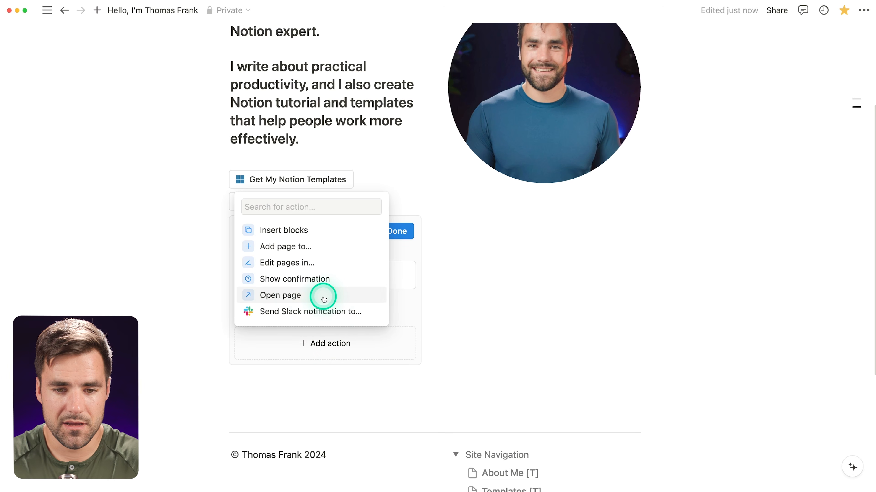
pyautogui.click(293, 295)
pyautogui.click(357, 343)
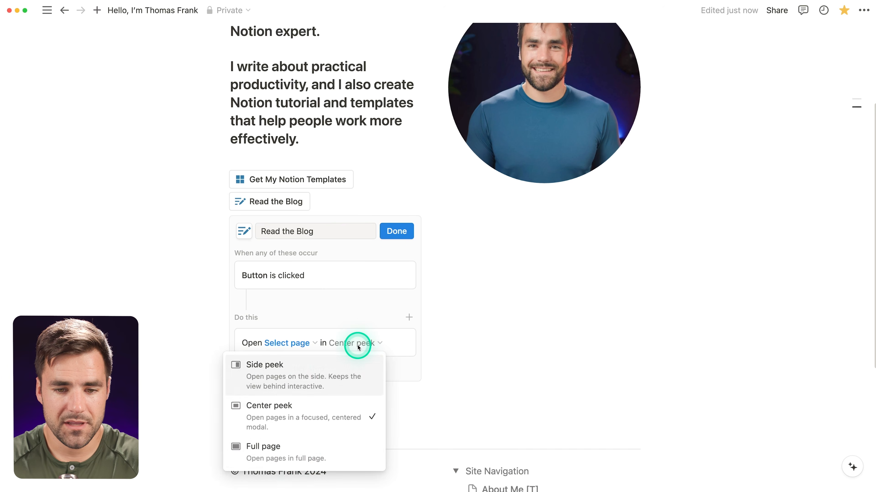
pyautogui.click(297, 455)
pyautogui.click(293, 343)
pyautogui.write('blog')
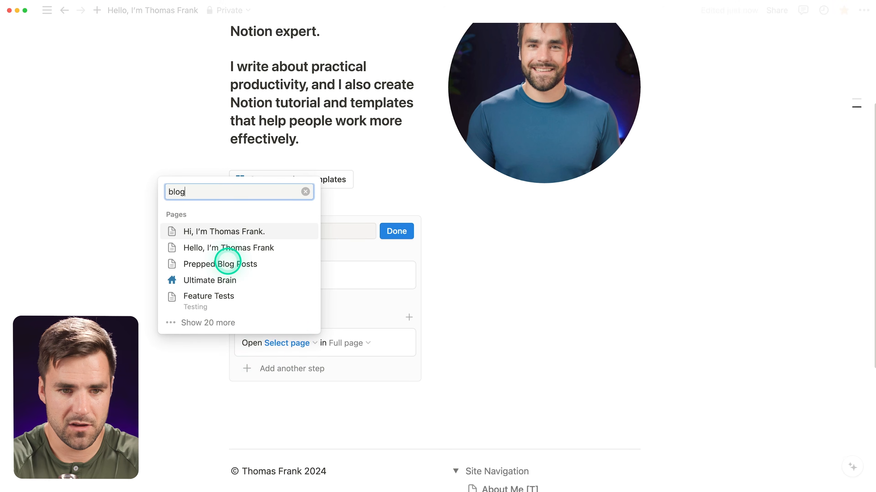
pyautogui.click(233, 299)
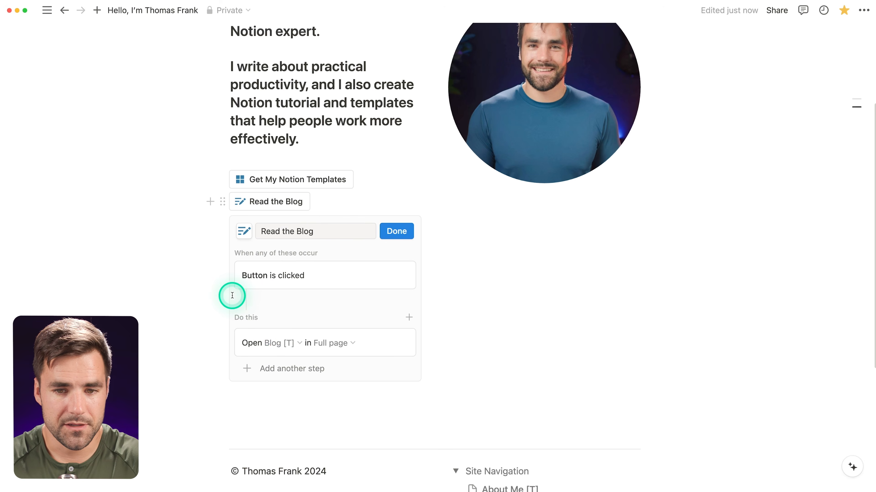
pyautogui.click(393, 230)
# Widen the two-column hero section beyond the page's normal text width, enlarging the circular headshot, and review the page down to the footer.
pyautogui.scroll(4, 725, 313)
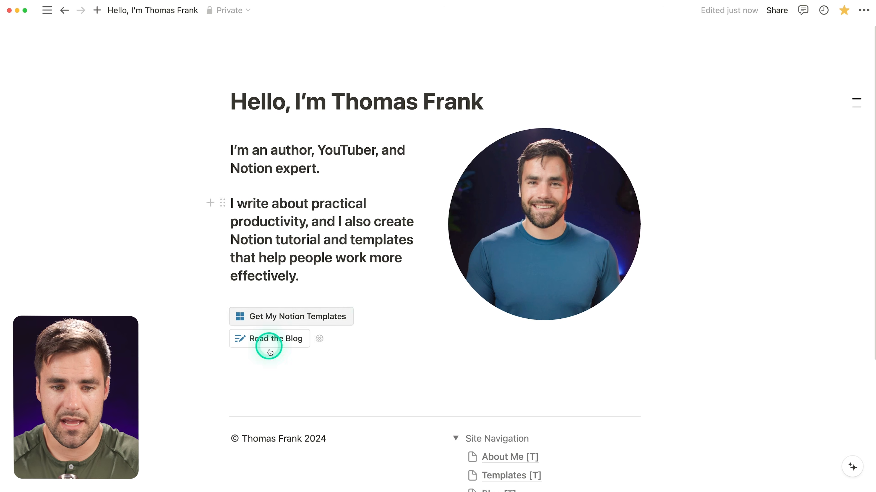
pyautogui.moveTo(653, 280); pyautogui.dragTo(716, 306)
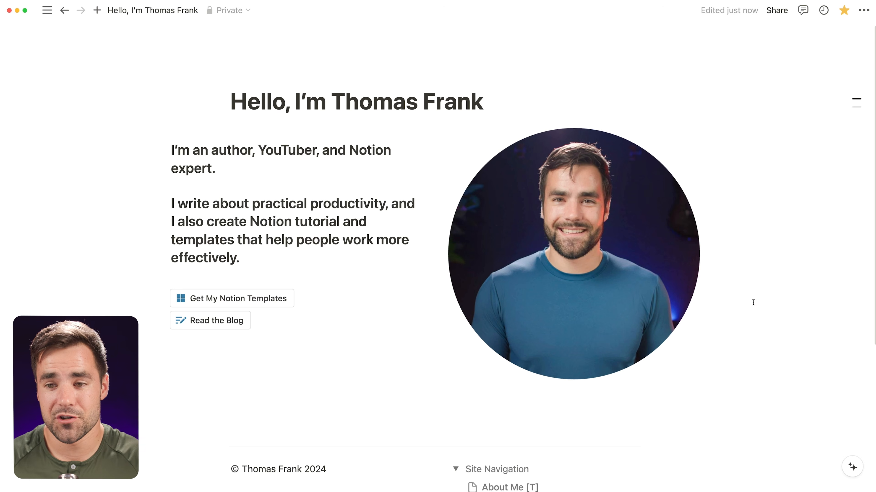
pyautogui.scroll(-5, 755, 303)
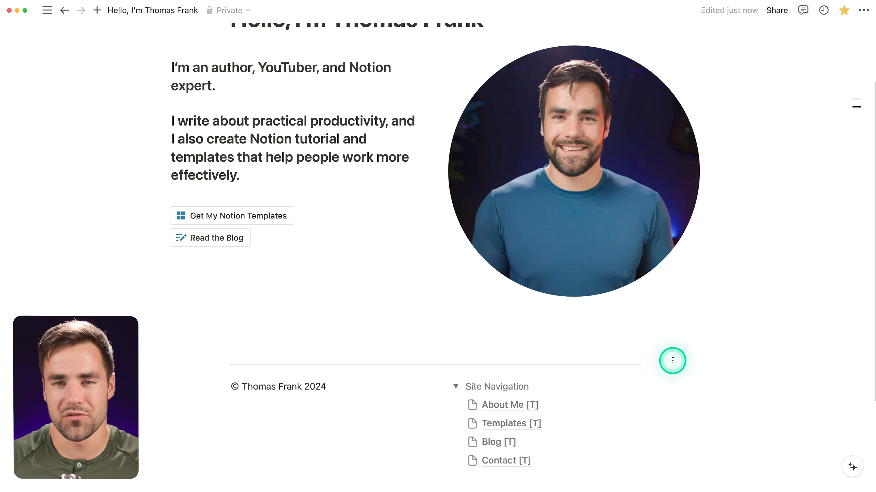
pyautogui.scroll(3, 673, 360)
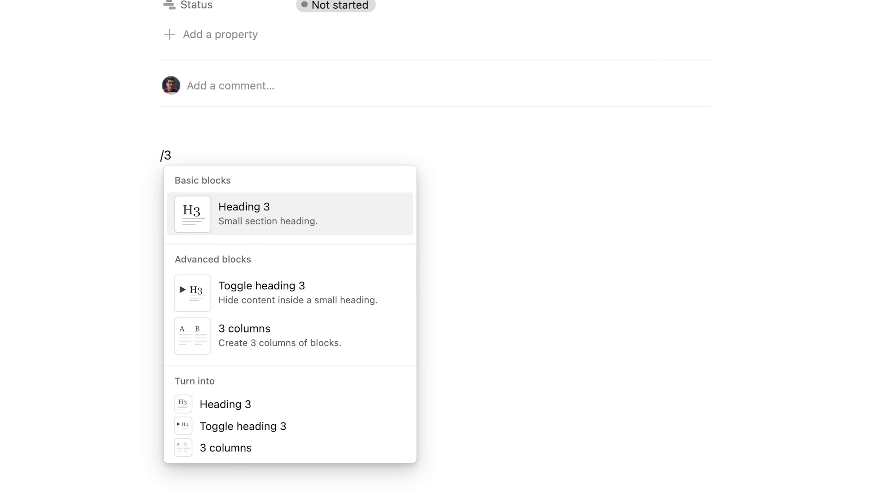
# Insert a 3 columns layout at the empty line below the page's comment area.
pyautogui.press('Down')
pyautogui.press('Down')
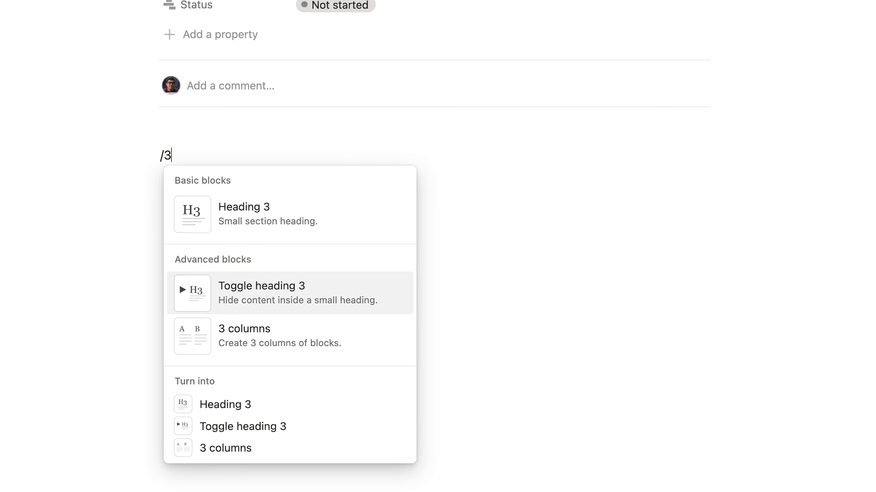
pyautogui.press('Return')
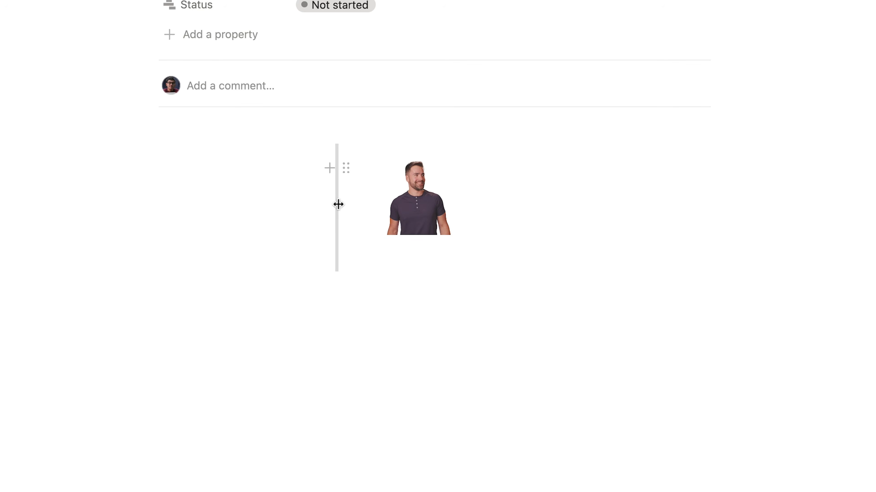
# Resize the three columns so the outer ones are narrow and the middle one with the portrait is wide.
pyautogui.moveTo(327, 206); pyautogui.dragTo(212, 218)
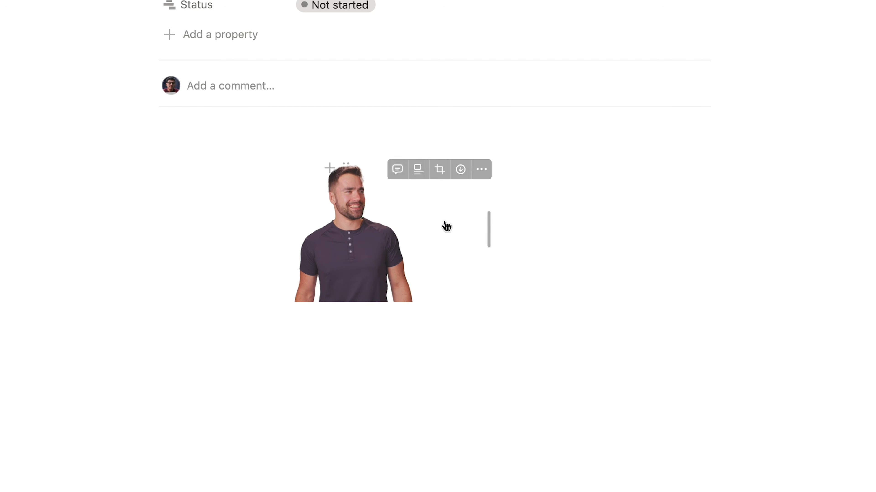
pyautogui.moveTo(488, 223); pyautogui.dragTo(672, 233)
pyautogui.moveTo(211, 238); pyautogui.dragTo(215, 241)
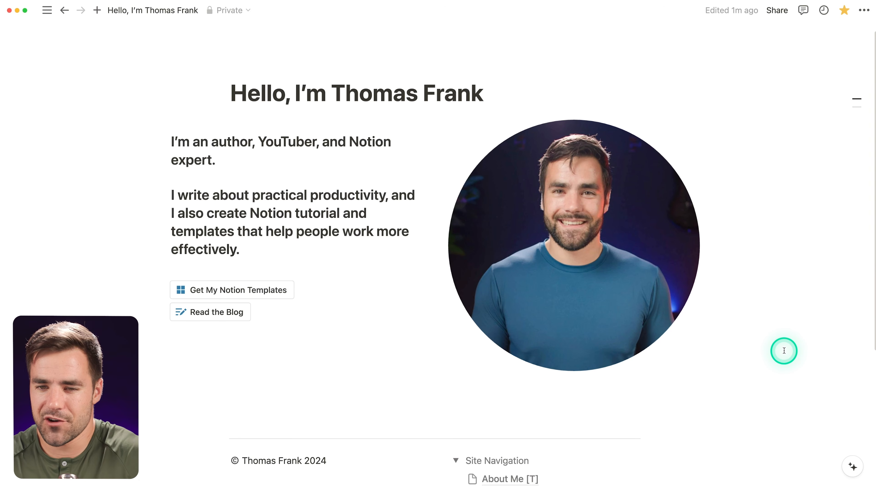
# Below the hero section, add an empty line and a Heading 3 reading "Featured On:", followed by a new line.
pyautogui.scroll(-1, 784, 350)
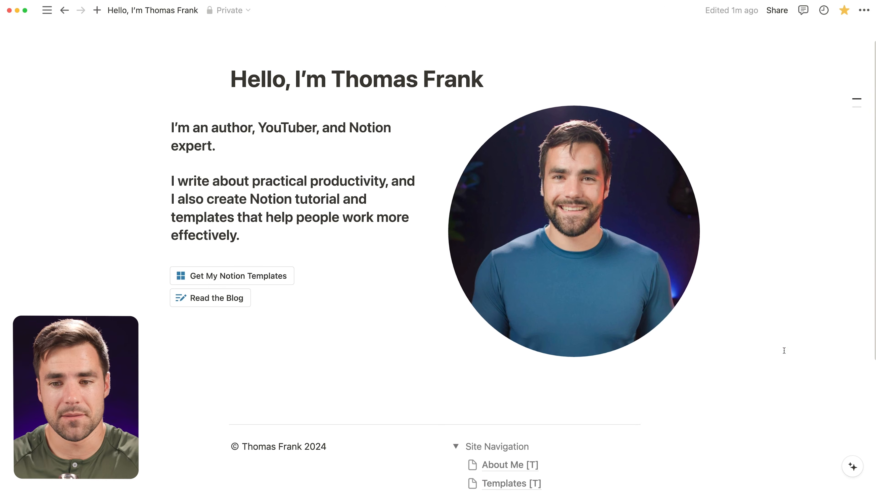
pyautogui.scroll(-1, 783, 351)
pyautogui.click(782, 351)
pyautogui.scroll(-1, 482, 341)
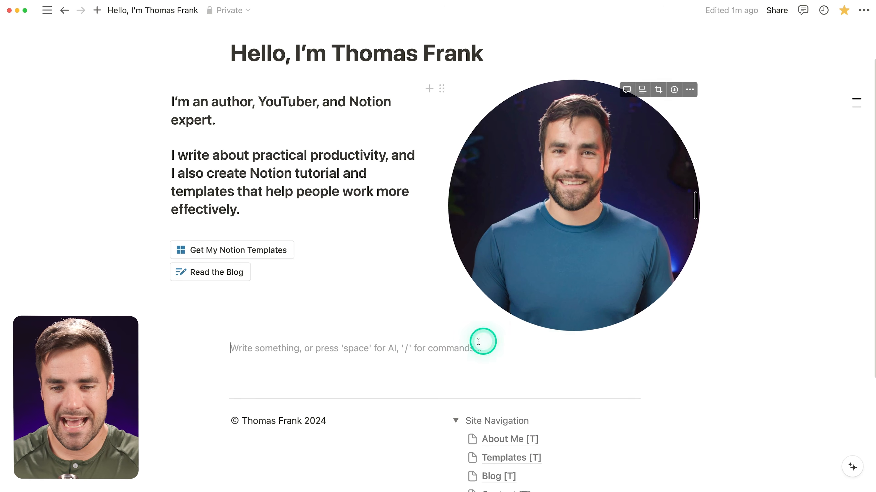
pyautogui.scroll(-1, 748, 323)
pyautogui.press('Return')
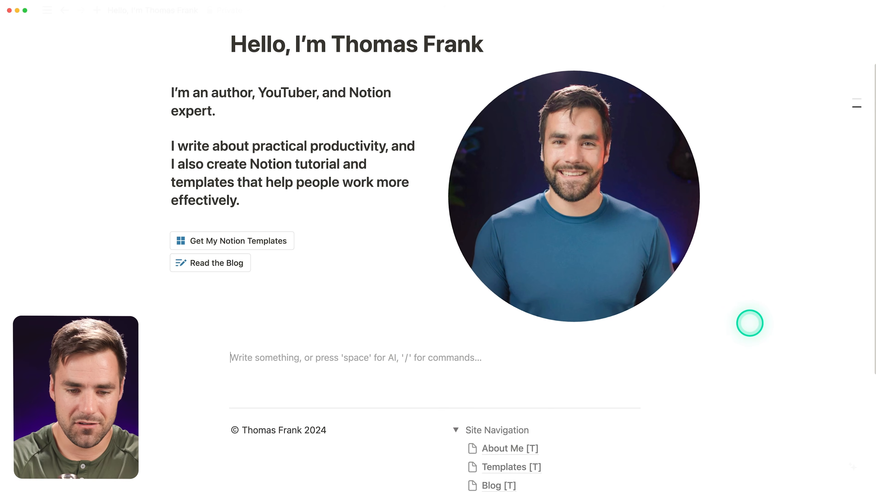
pyautogui.write('/h3')
pyautogui.press('Return')
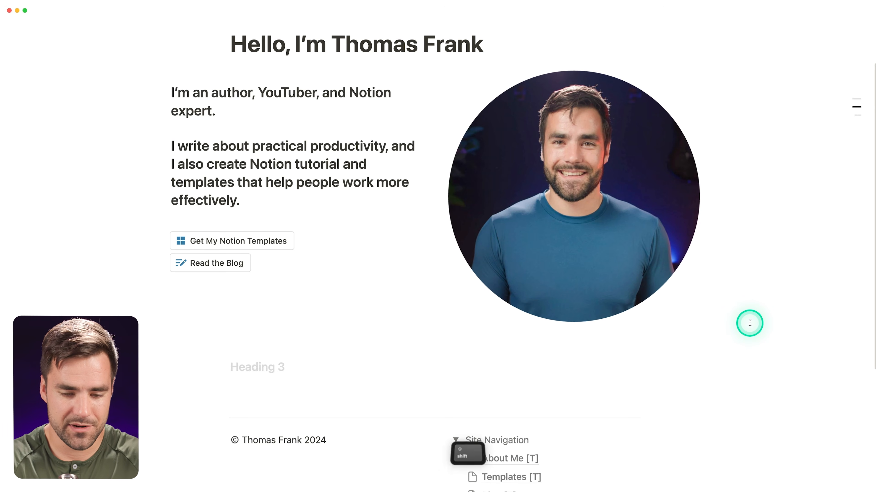
pyautogui.write('Featured On')
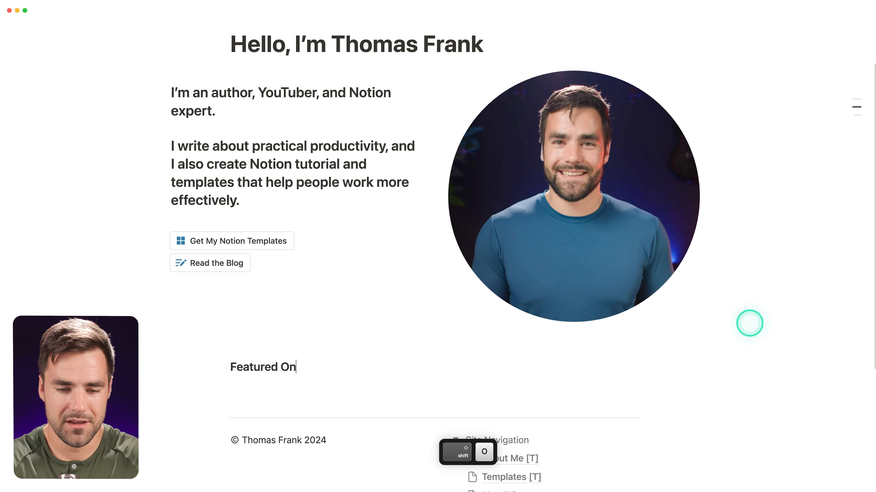
pyautogui.write(':')
pyautogui.press('Return')
# Insert the image Logorail-2023-feb.png from the Website Assets folder directly under the "Featured On:" heading.
pyautogui.press('super+Tab')
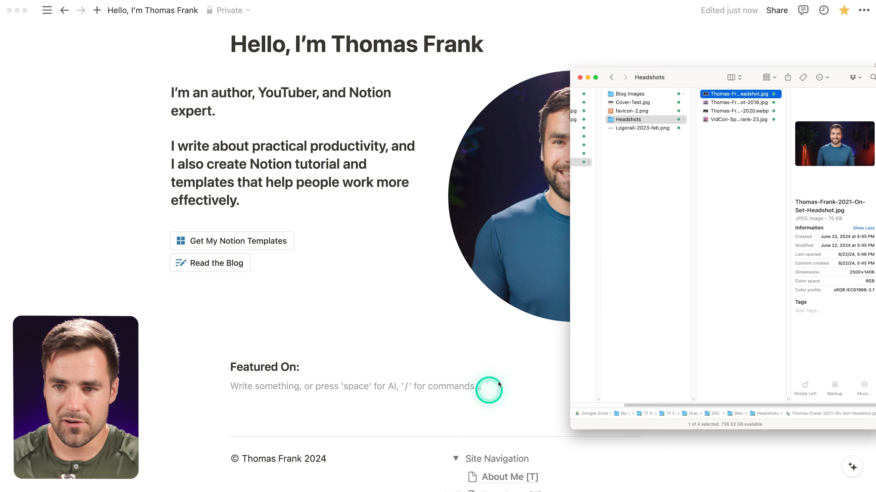
pyautogui.click(646, 103)
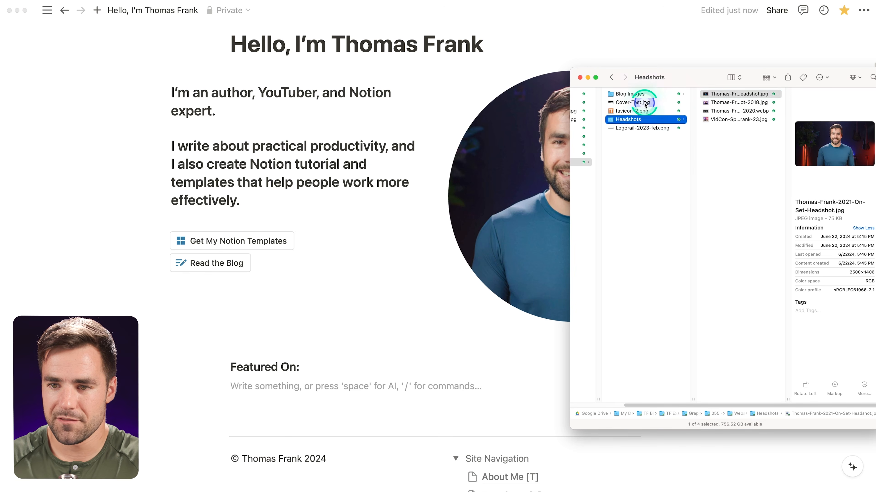
pyautogui.click(637, 127)
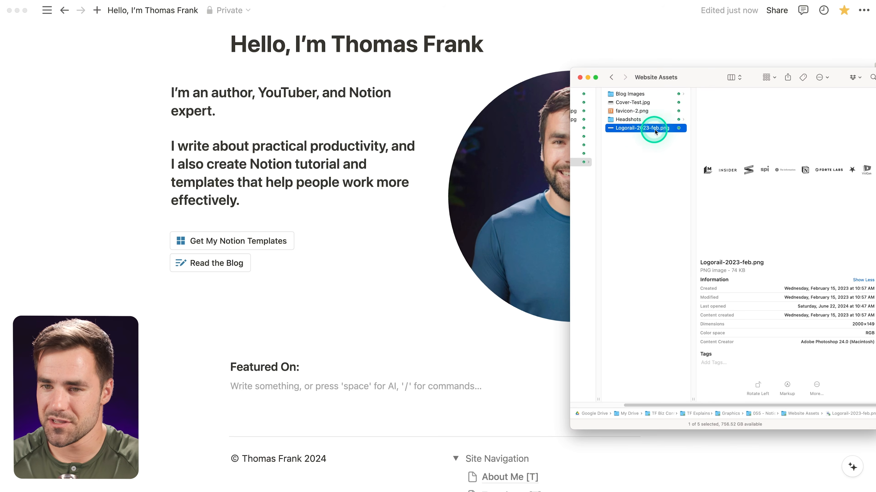
pyautogui.moveTo(689, 75)
pyautogui.mouseDown()
pyautogui.moveTo(699, 78)
pyautogui.moveTo(682, 74)
pyautogui.mouseUp()
pyautogui.moveTo(629, 128); pyautogui.dragTo(289, 374)
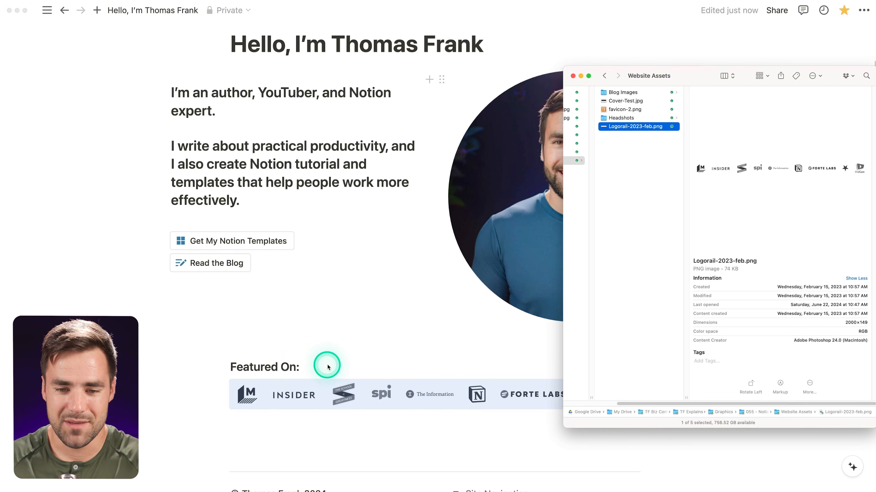
pyautogui.scroll(-1, 649, 359)
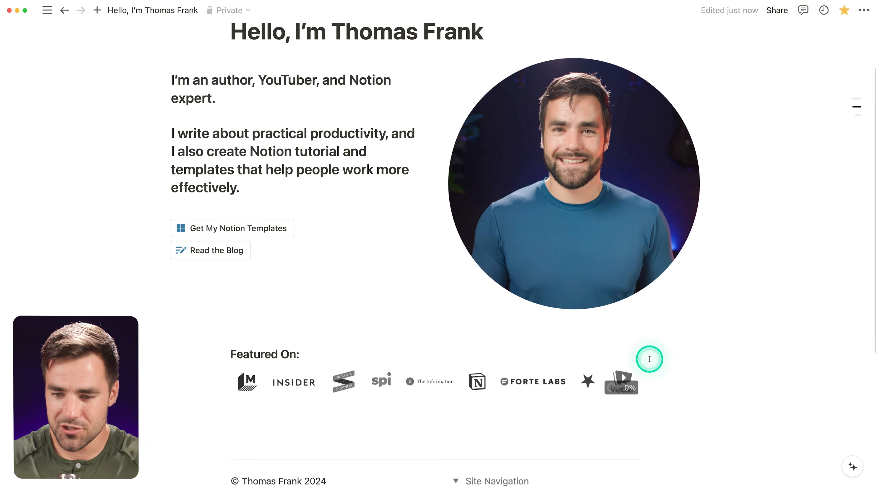
pyautogui.scroll(-3, 649, 359)
# Below the logo image, add a divider preceded by an empty line and followed by two empty lines.
pyautogui.click(330, 358)
pyautogui.press('Return')
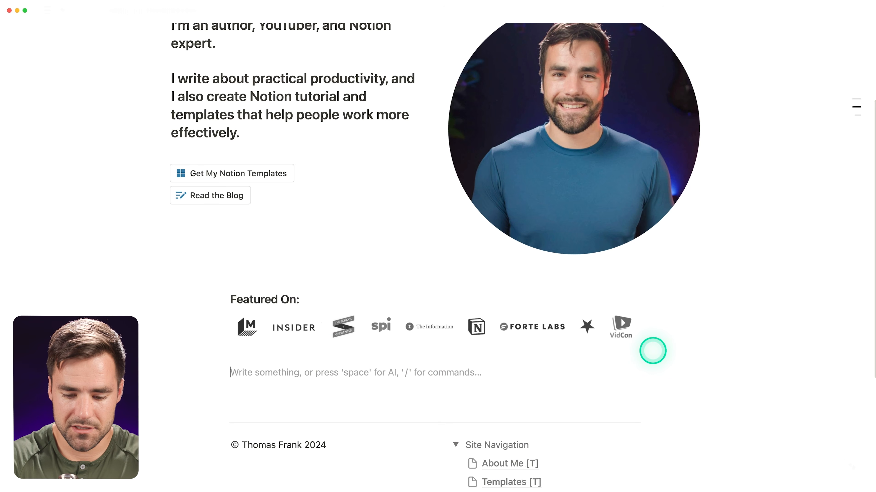
pyautogui.press('Return')
pyautogui.write('---')
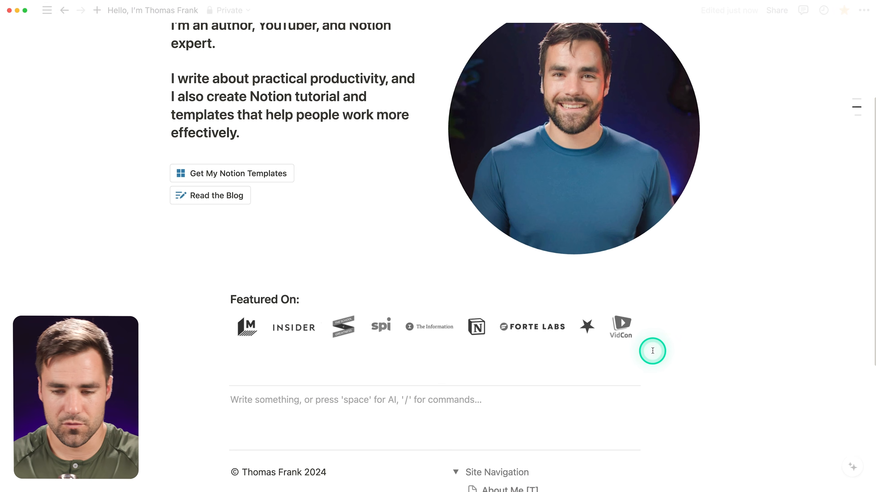
pyautogui.scroll(-4, 715, 344)
pyautogui.press('Return')
pyautogui.press('Return')
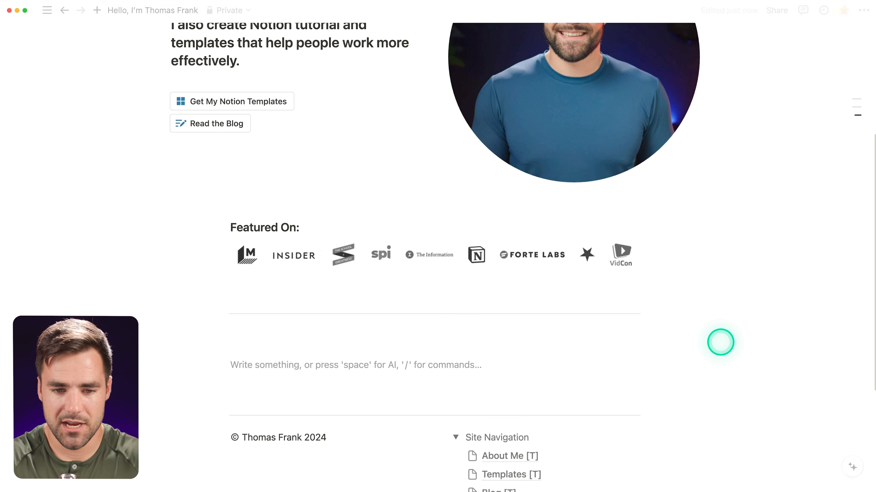
# Review the spacing and empty lines around the "Featured On:" section, from the hero down to the divider.
pyautogui.scroll(-4, 724, 343)
pyautogui.scroll(7, 730, 343)
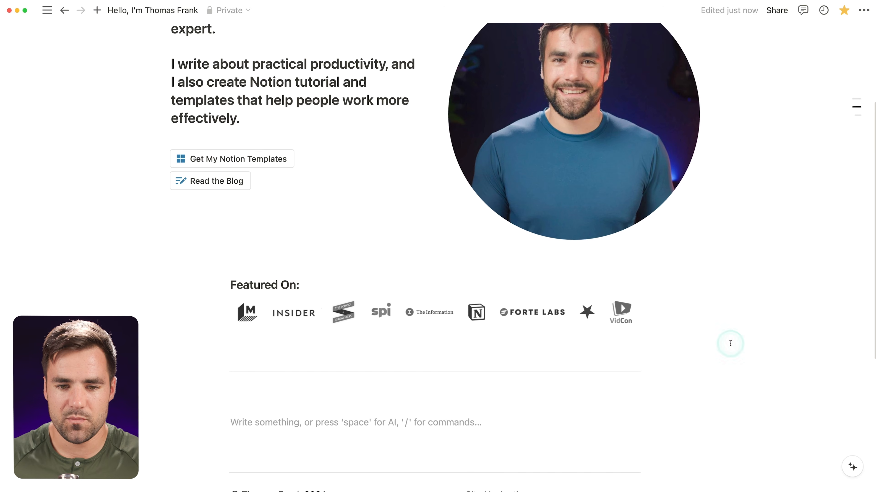
pyautogui.scroll(1, 730, 343)
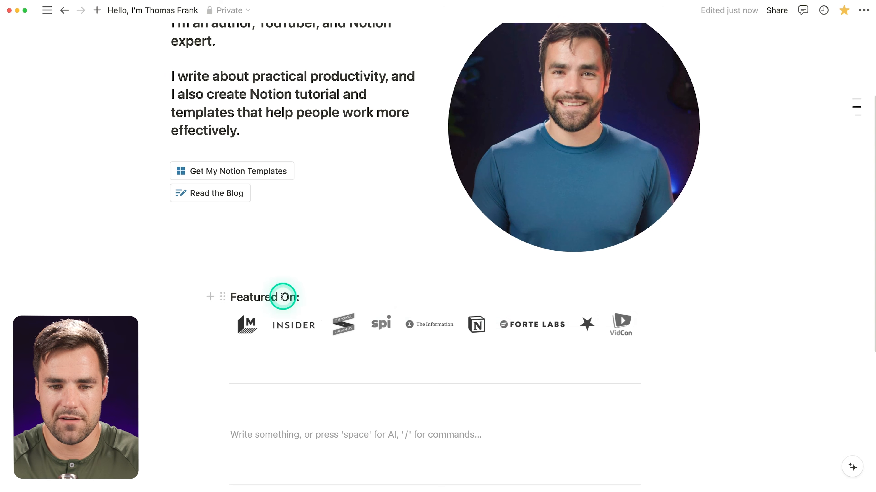
pyautogui.click(278, 270)
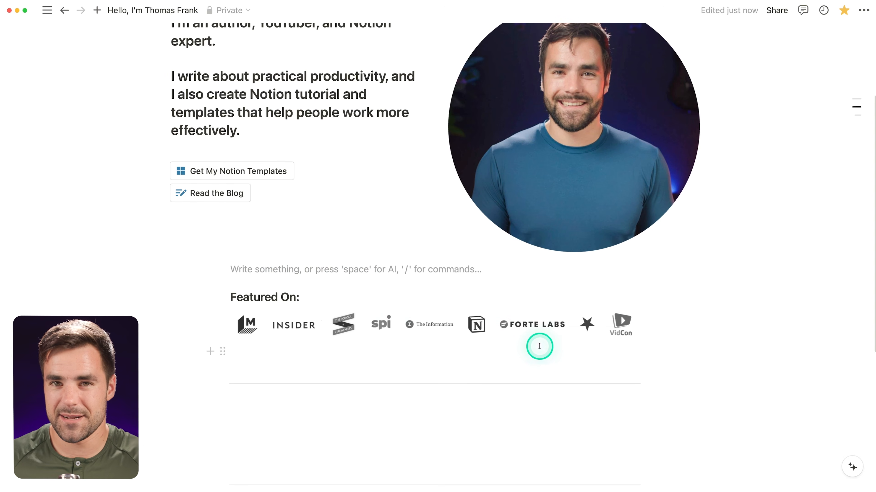
pyautogui.scroll(-1, 540, 346)
pyautogui.click(353, 335)
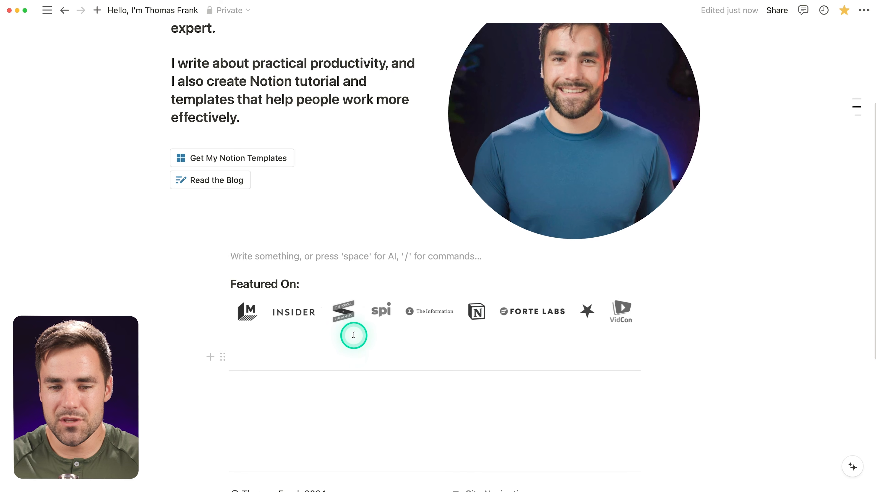
pyautogui.scroll(-1, 408, 350)
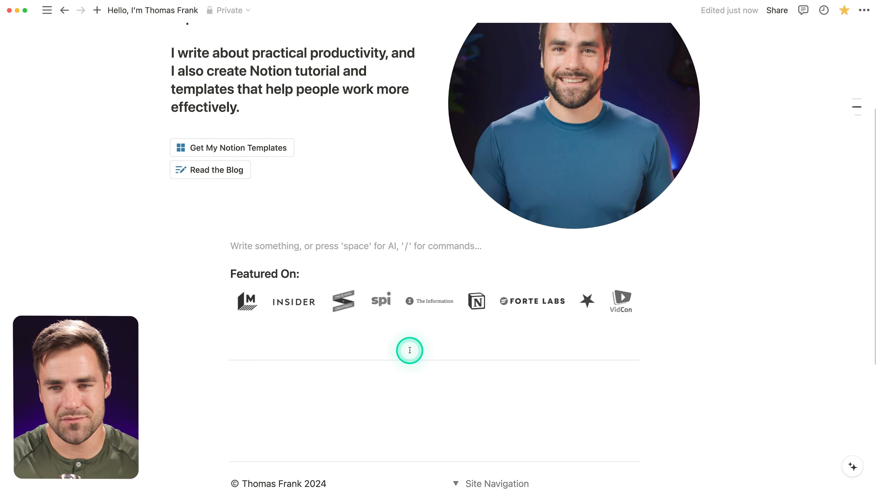
pyautogui.scroll(8, 410, 350)
pyautogui.scroll(-15, 414, 315)
# Below the new divider, add a Heading 2 reading "Featured Articles", followed by a new line.
pyautogui.click(424, 289)
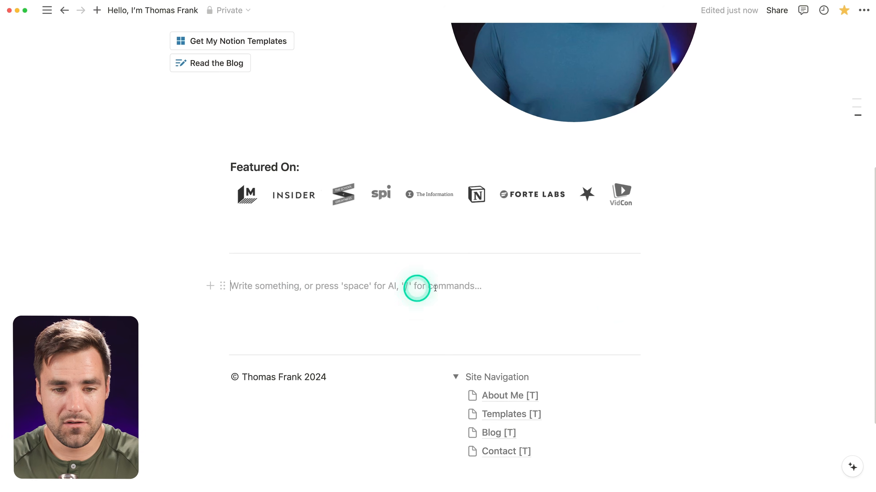
pyautogui.click(617, 300)
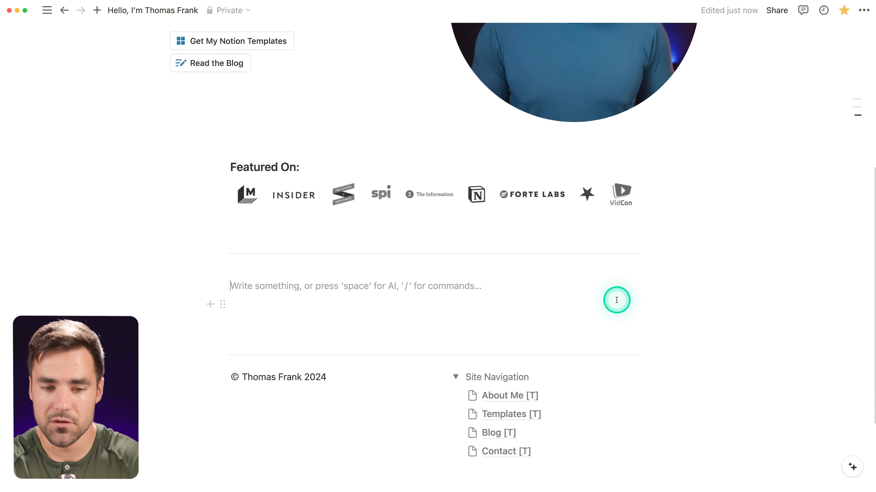
pyautogui.write('/h2')
pyautogui.press('Return')
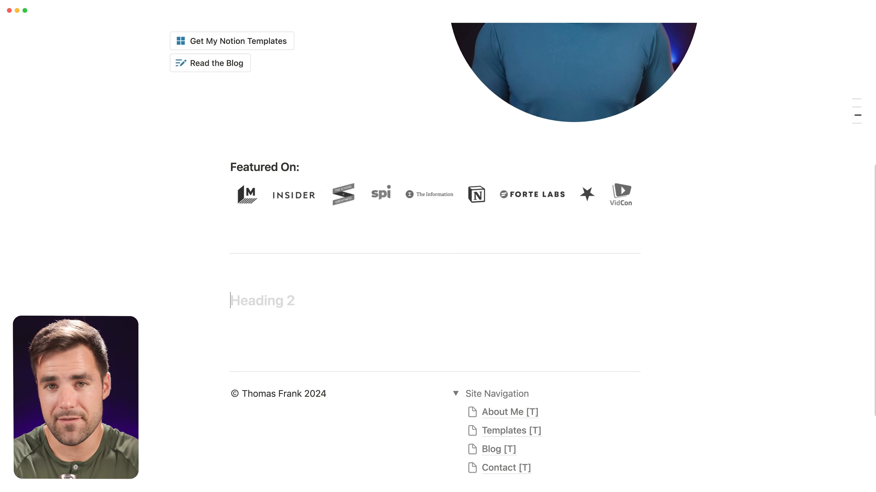
pyautogui.write('Featured Article')
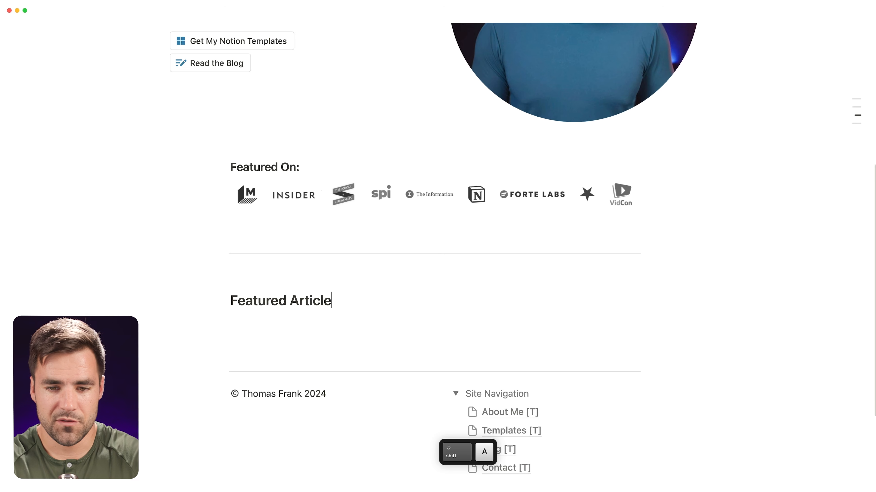
pyautogui.write('s')
pyautogui.press('Return')
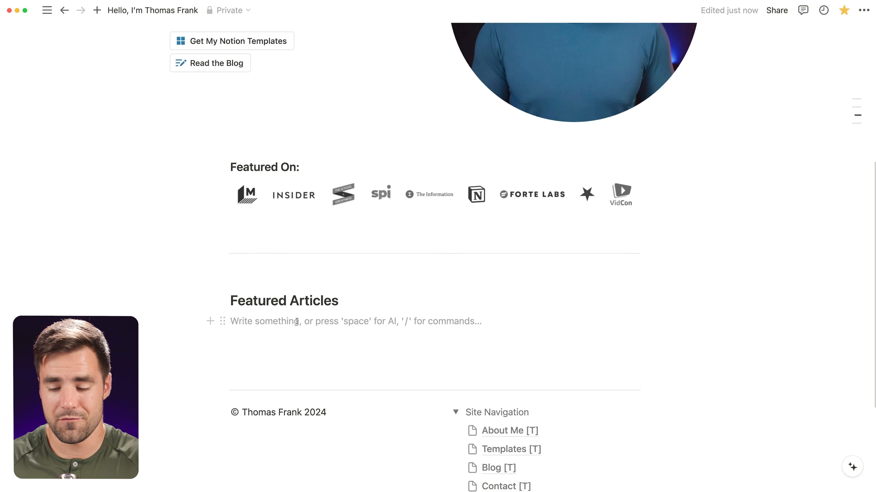
# Leave empty lines under "Featured Articles" and paste the copied "Join My Newsletter" heading with its two paragraphs.
pyautogui.press('Return')
pyautogui.press('Return')
pyautogui.press('Return')
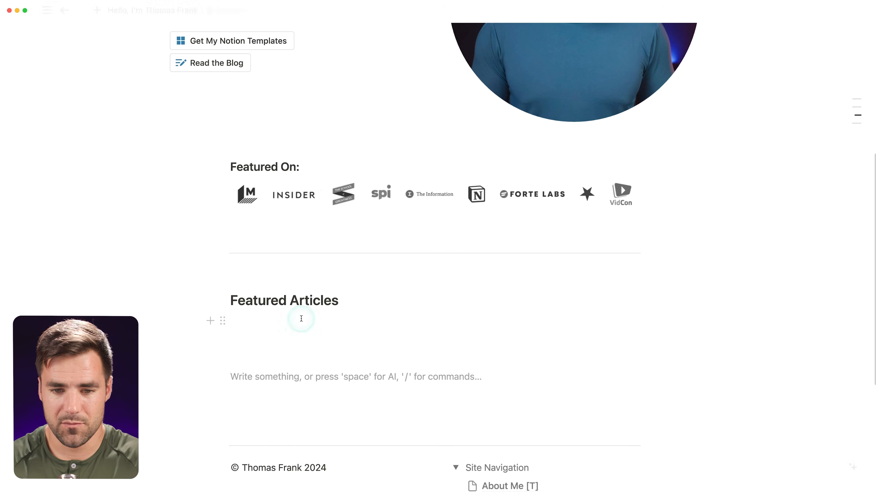
pyautogui.scroll(-2, 300, 319)
pyautogui.write('Join My Newsletter Each week, I ship out a brand-spanking-new edition of my newsletter, chock full of new productivity tips, Notion tricks, and more. When I create new Notion templates, I’ll let you know in the newsletter as well. If you want to stay up-to-date, join using the form below – it’s free, and you can unsubscribe with one click anytime.')
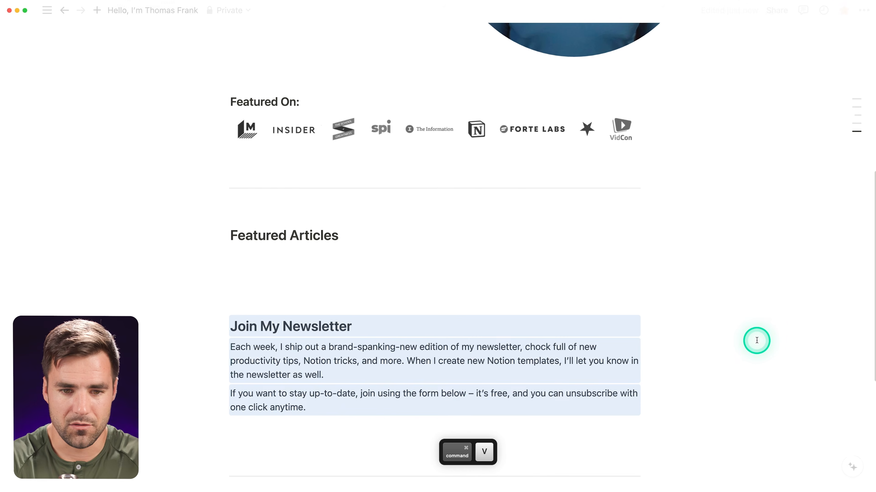
pyautogui.scroll(-5, 755, 338)
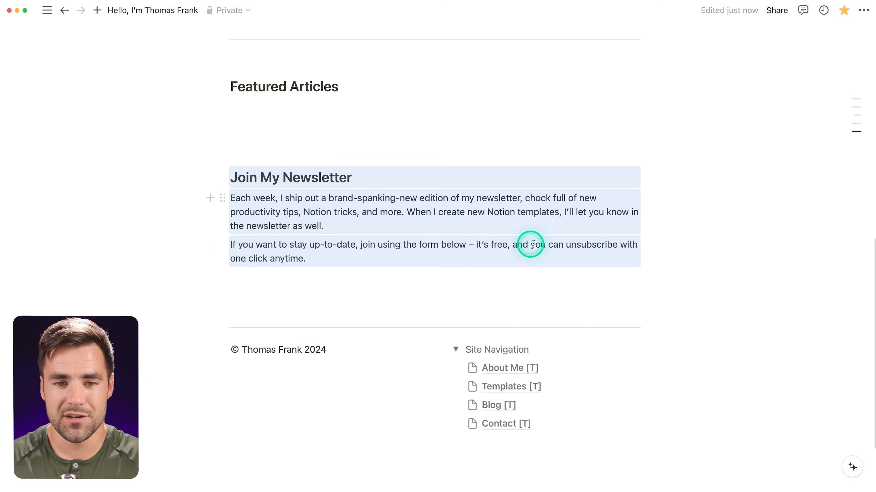
pyautogui.click(742, 233)
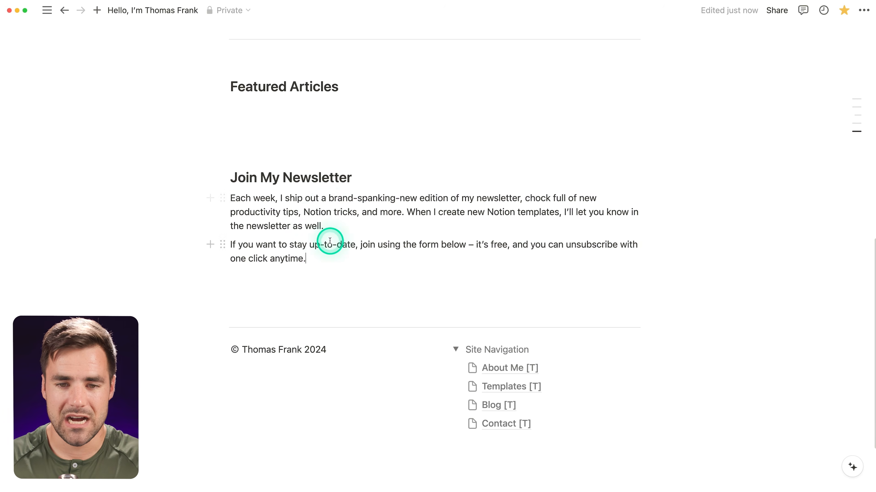
pyautogui.scroll(-1, 330, 242)
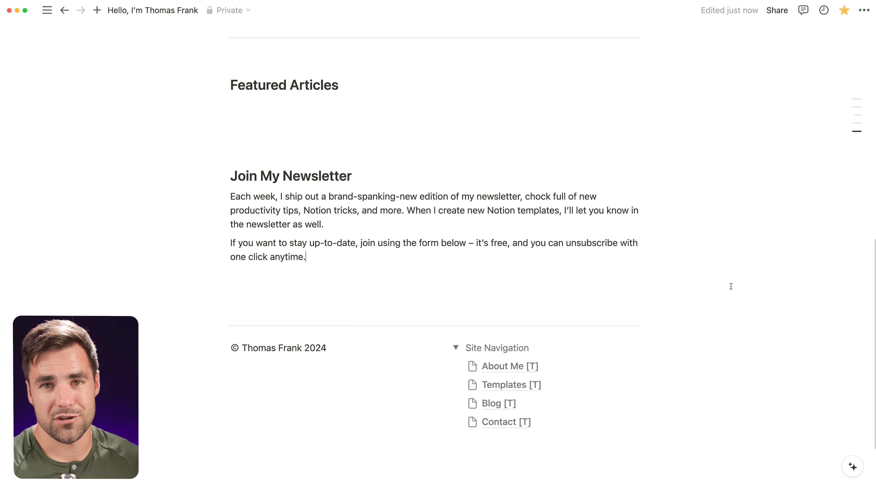
pyautogui.scroll(-1, 730, 287)
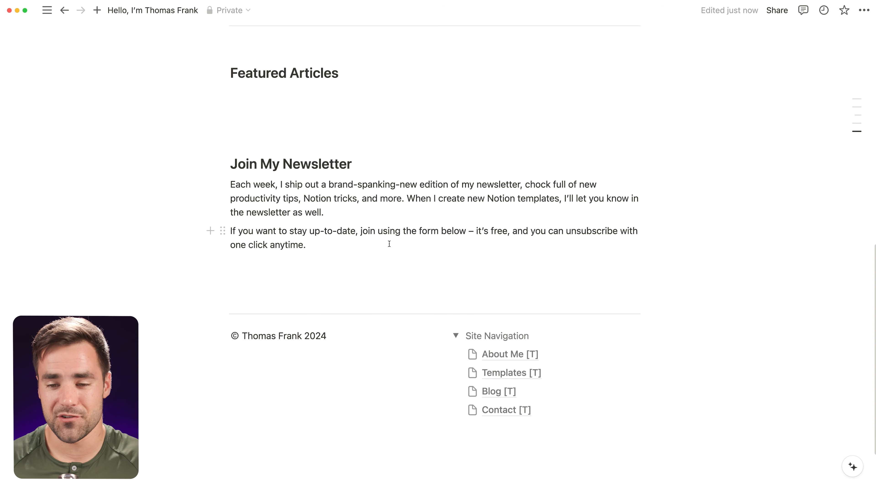
# Show the sidebar, add the home page to the favorites and expand its subpages there.
pyautogui.scroll(12, 395, 237)
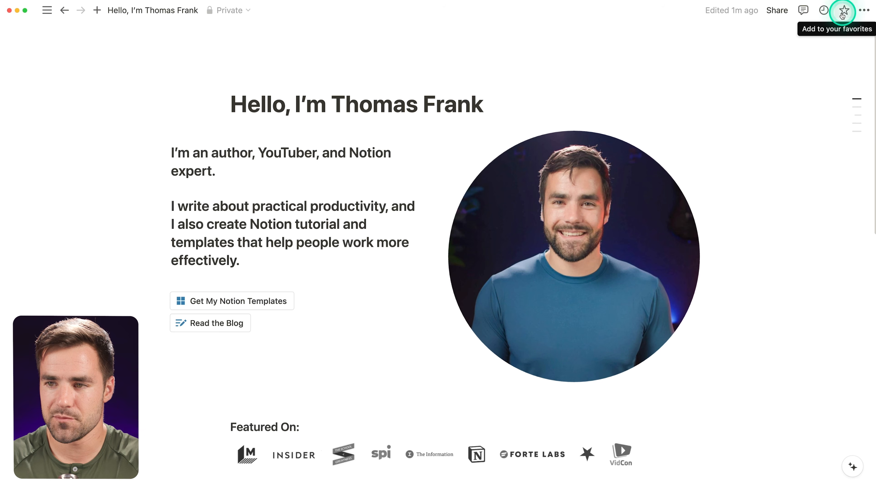
pyautogui.press('super+backslash')
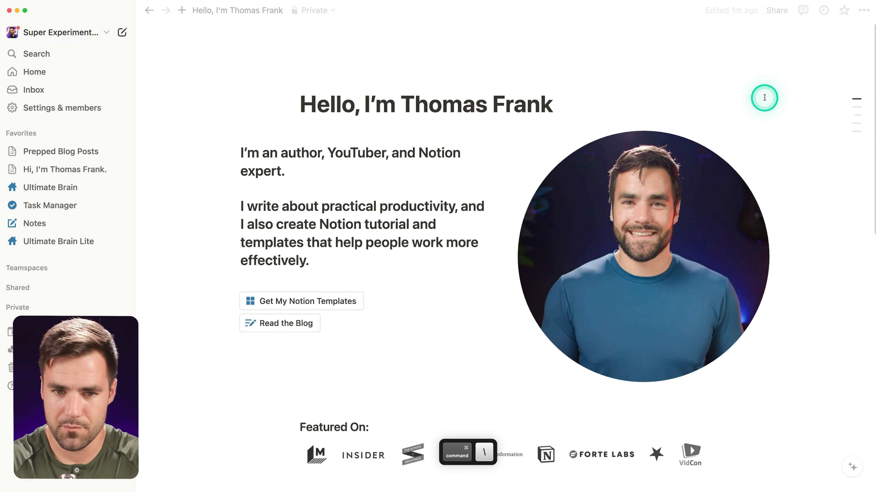
pyautogui.click(844, 12)
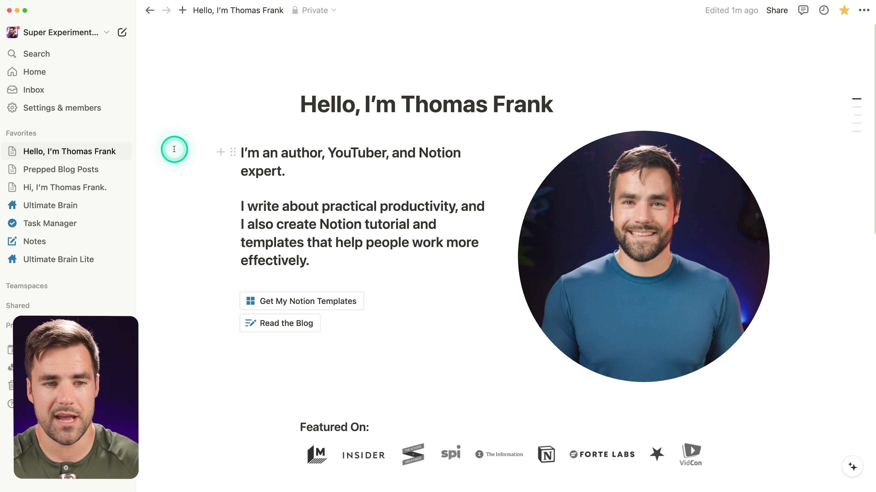
pyautogui.click(14, 153)
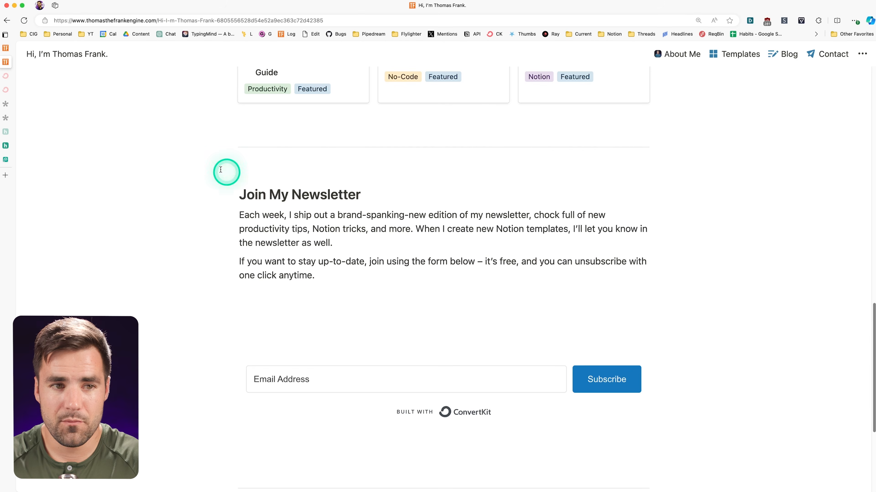
pyautogui.scroll(20, 220, 169)
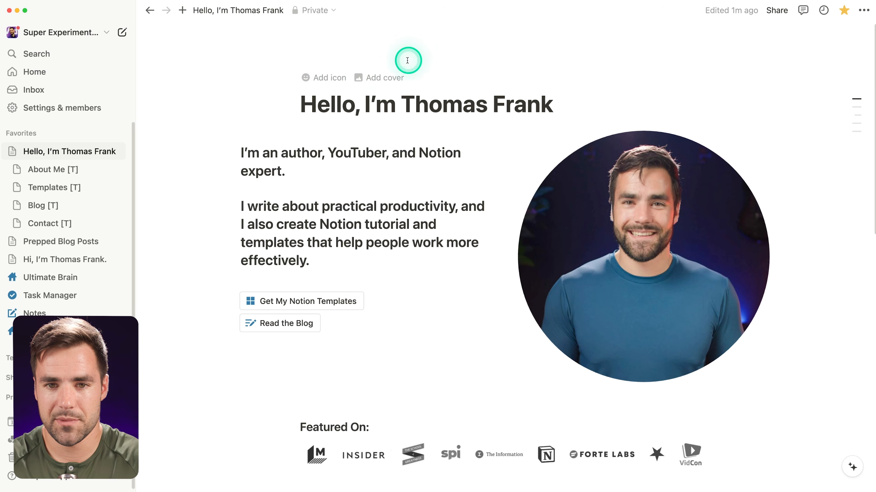
# Add a cover to the home page and replace it with Cover-Test.jpg uploaded from the Website Assets folder.
pyautogui.click(371, 80)
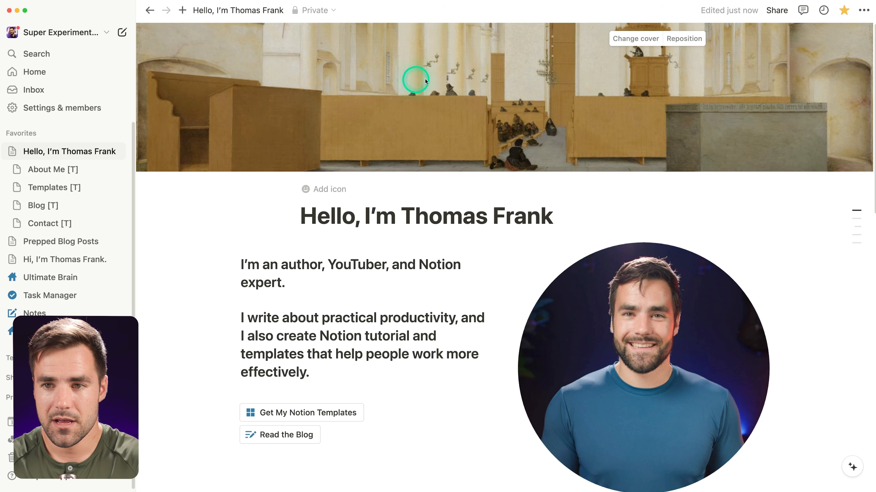
pyautogui.click(637, 38)
pyautogui.click(530, 59)
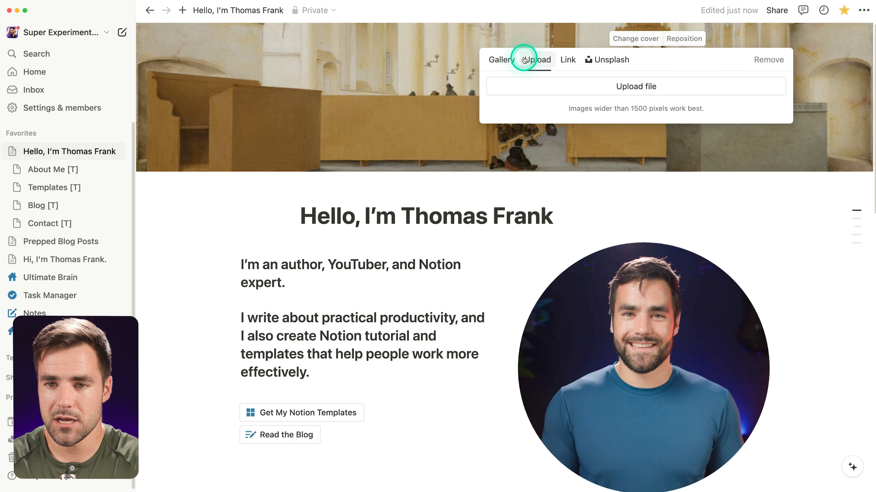
pyautogui.click(592, 84)
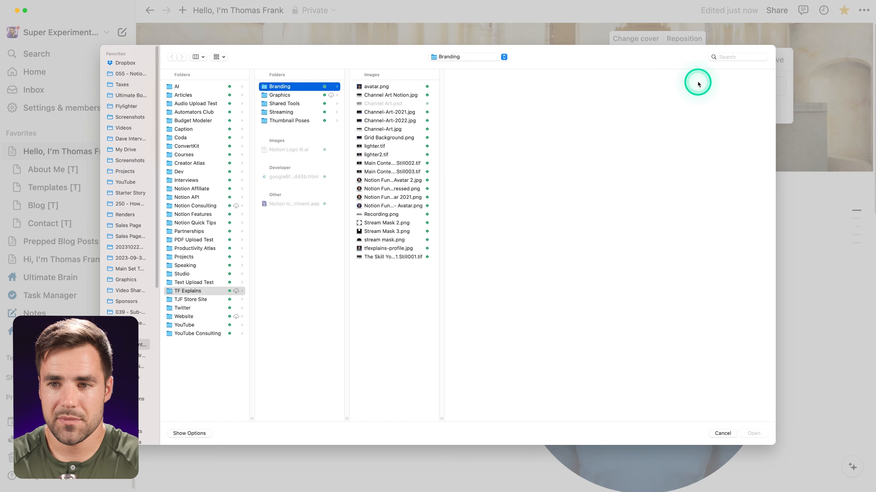
pyautogui.click(122, 74)
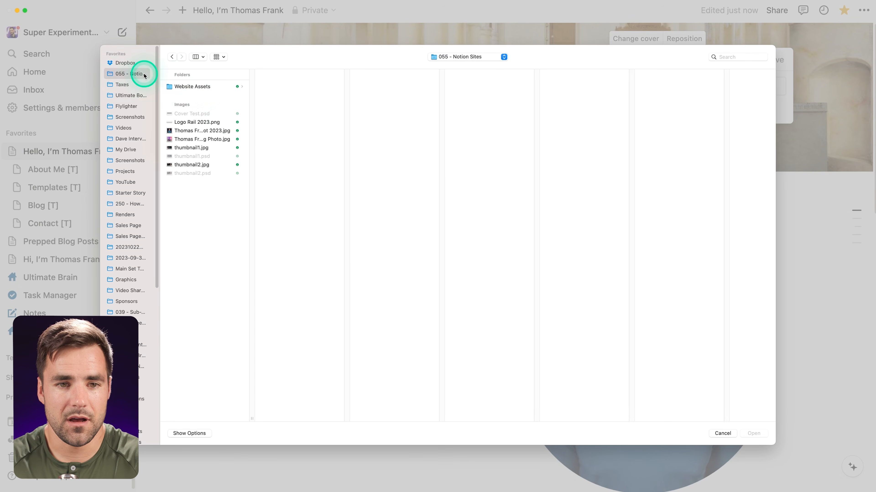
pyautogui.click(205, 91)
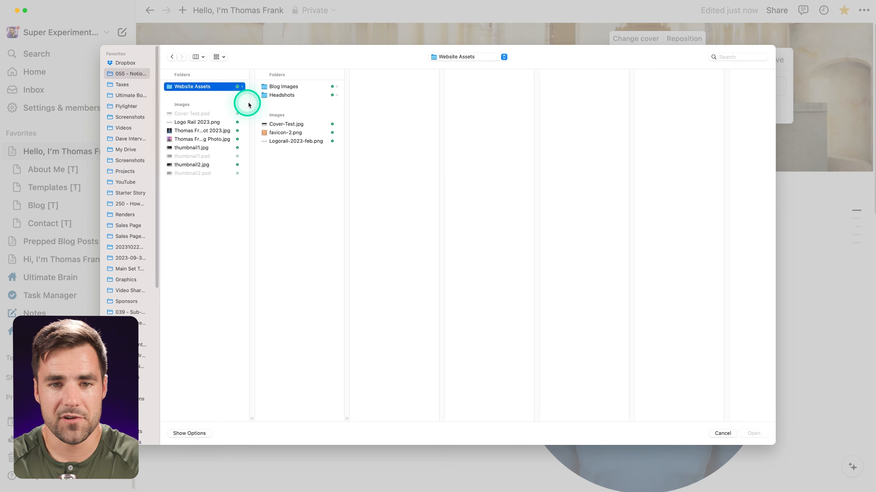
pyautogui.click(286, 124)
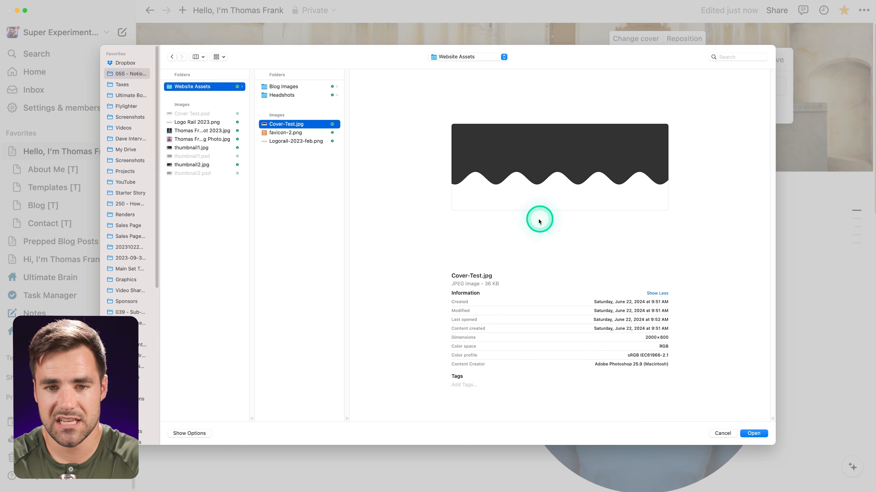
pyautogui.click(753, 438)
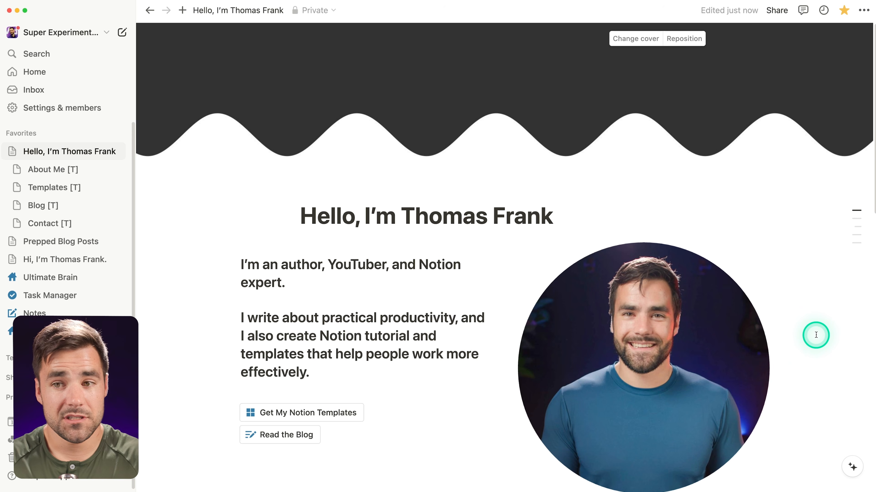
# Reposition the home page cover so the wave pattern sits higher, and save the position.
pyautogui.click(681, 38)
pyautogui.moveTo(631, 112); pyautogui.dragTo(629, 60)
pyautogui.click(642, 38)
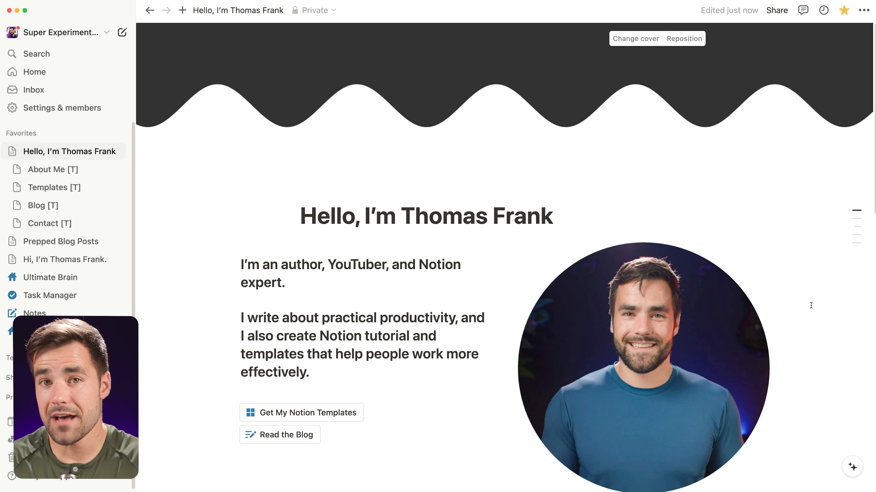
# Switch to the published site in the browser and view its About Me and Templates pages, returning to the home page.
pyautogui.moveTo(351, 182)
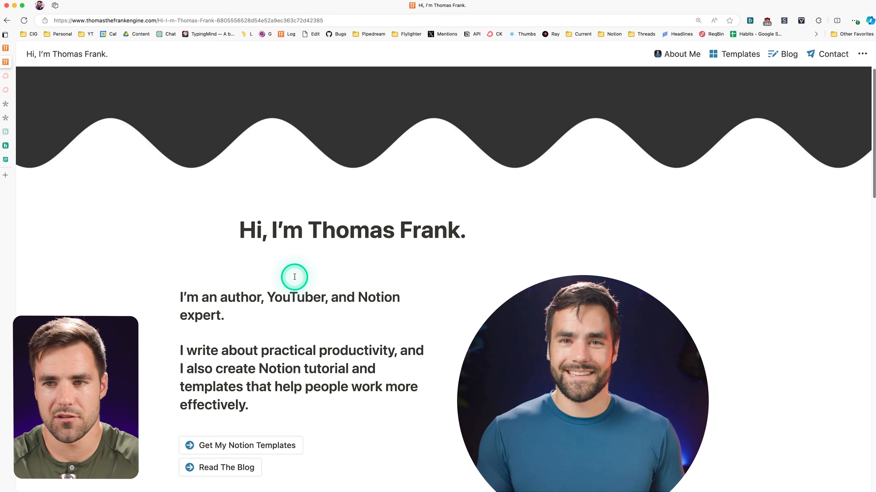
pyautogui.click(678, 53)
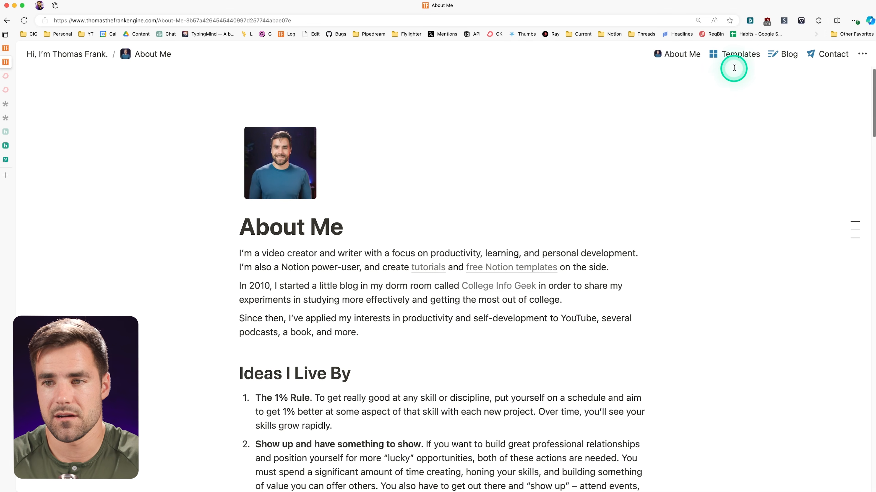
pyautogui.click(732, 58)
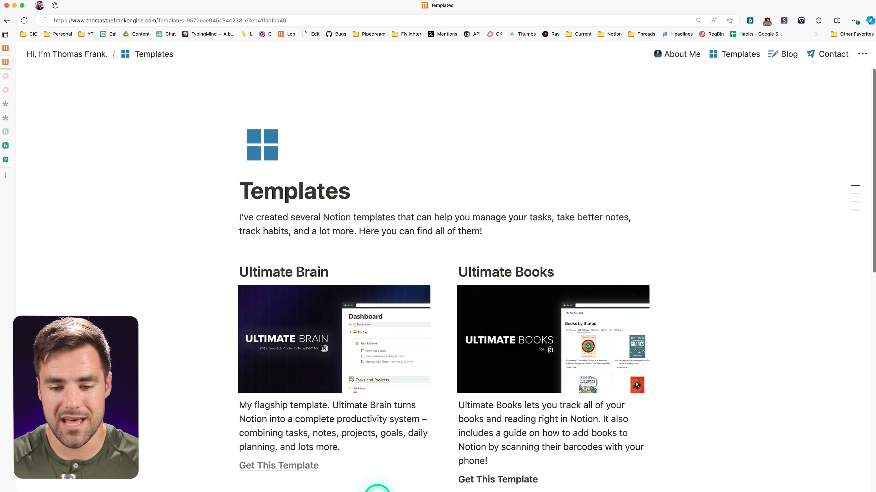
pyautogui.click(71, 54)
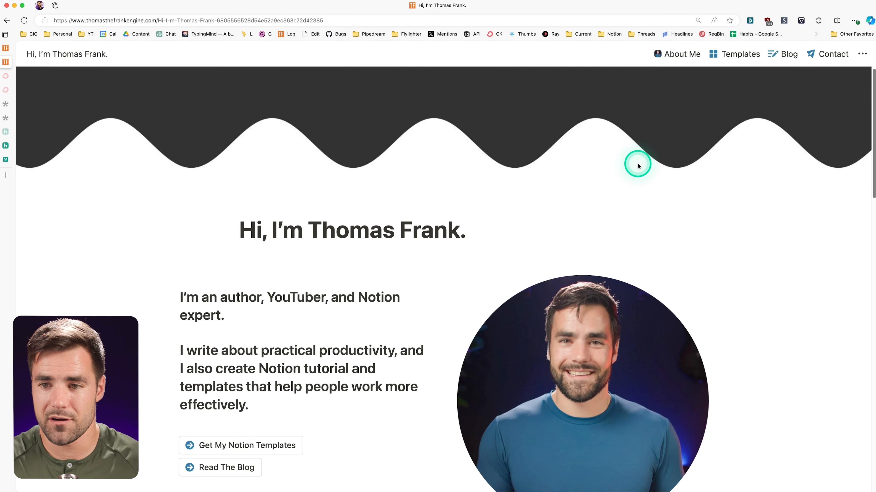
# Switch to Photopea and create a 1920 × 1080 pixel project with a white background.
pyautogui.click(6, 160)
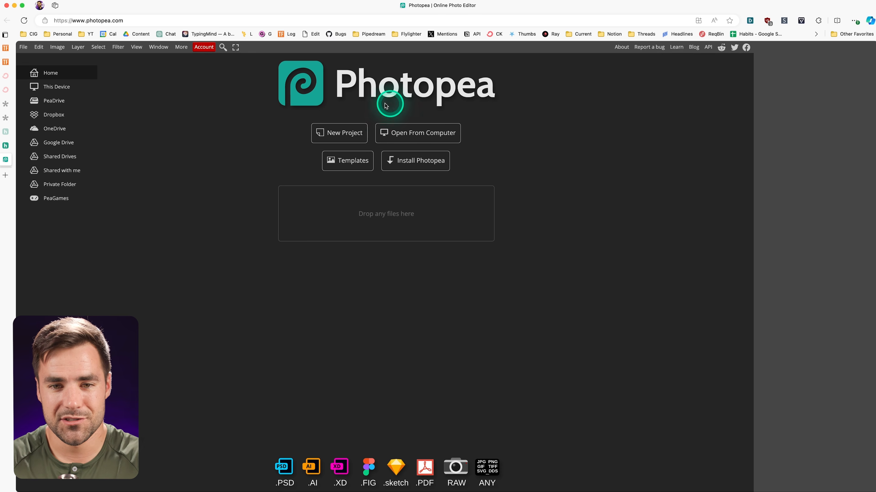
pyautogui.click(339, 132)
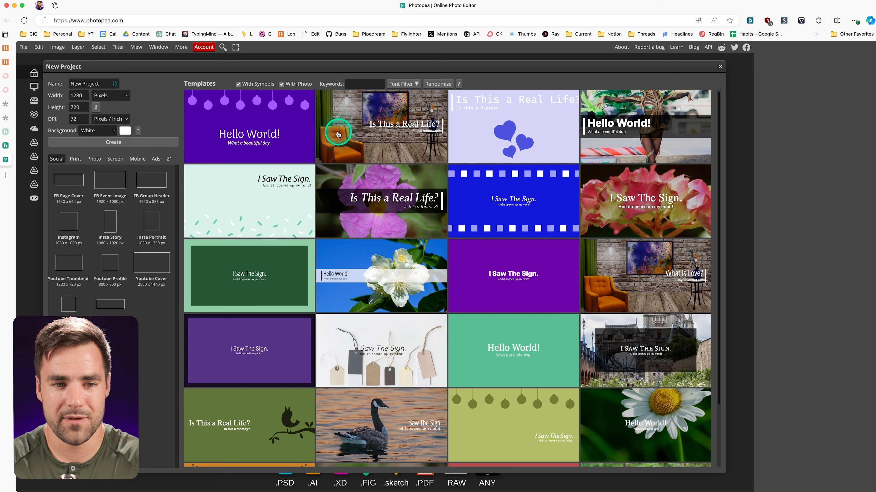
pyautogui.moveTo(73, 96); pyautogui.dragTo(100, 94)
pyautogui.write('1920')
pyautogui.doubleClick(79, 108)
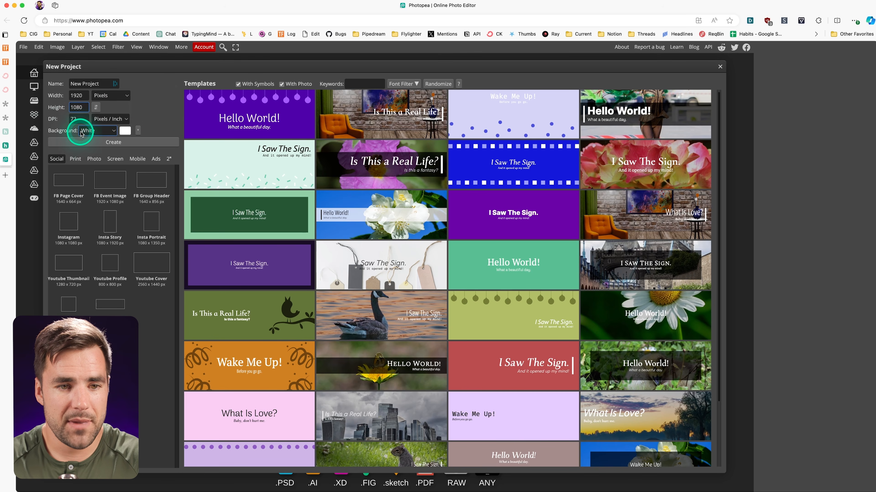
pyautogui.click(115, 142)
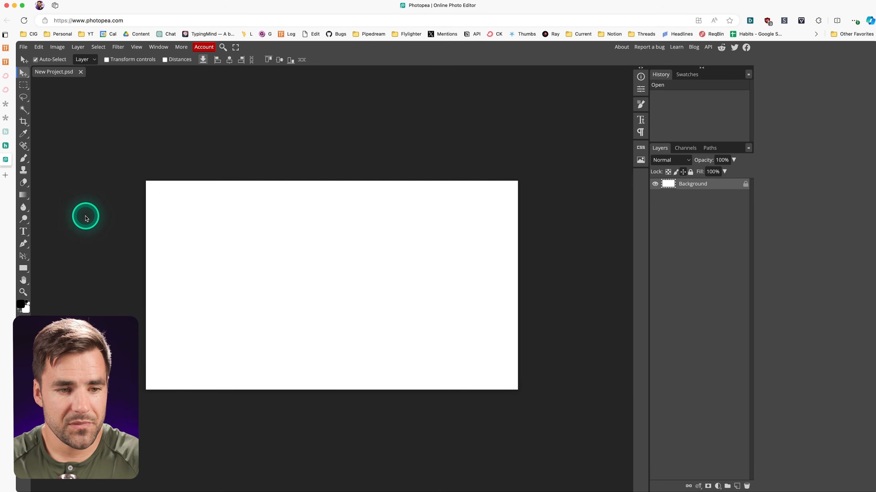
# Draw a full-width rectangle with a #131313 fill over about the upper 60% of the canvas.
pyautogui.click(23, 270)
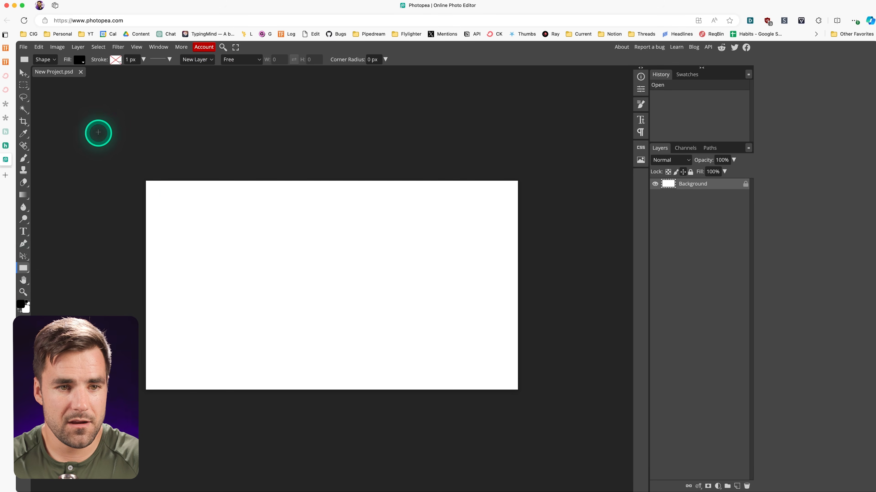
pyautogui.click(80, 60)
pyautogui.click(84, 92)
pyautogui.moveTo(78, 200); pyautogui.dragTo(73, 209)
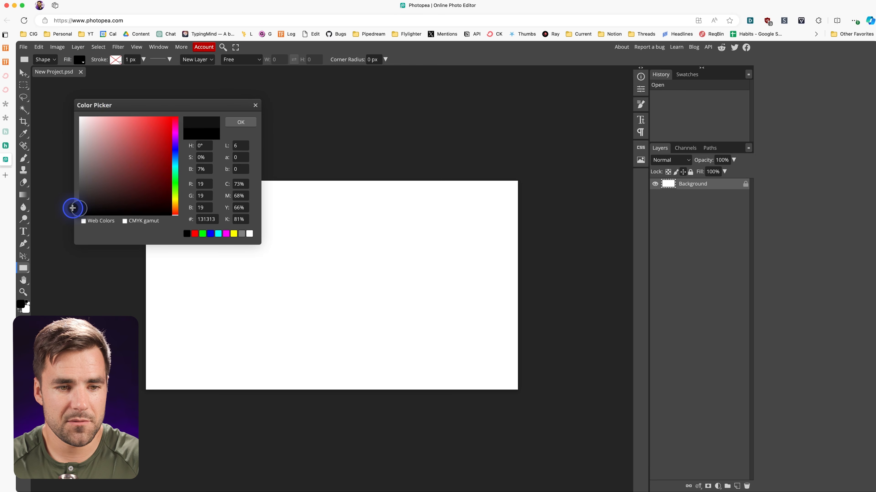
pyautogui.click(234, 122)
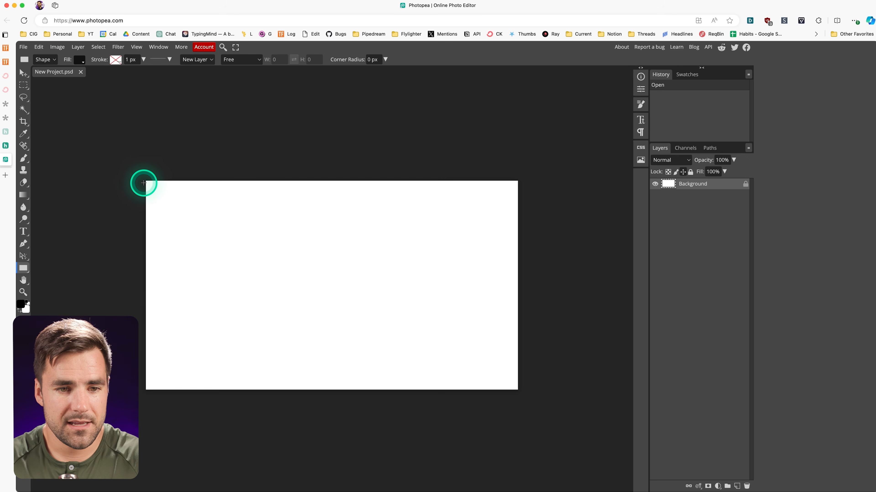
pyautogui.moveTo(144, 180); pyautogui.dragTo(517, 307)
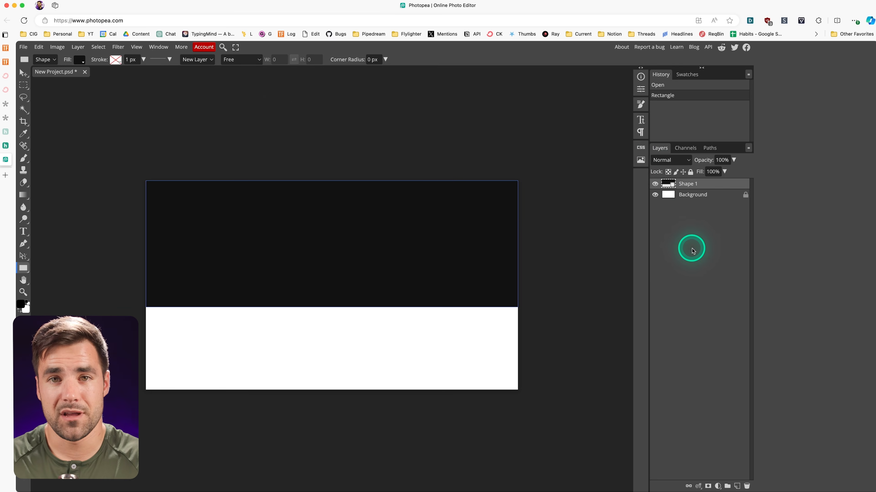
# Rasterize the rectangle layer and apply a Wave distortion with both lengths 166, minimum amplitude 66 and maximum amplitude 105.
pyautogui.click(77, 47)
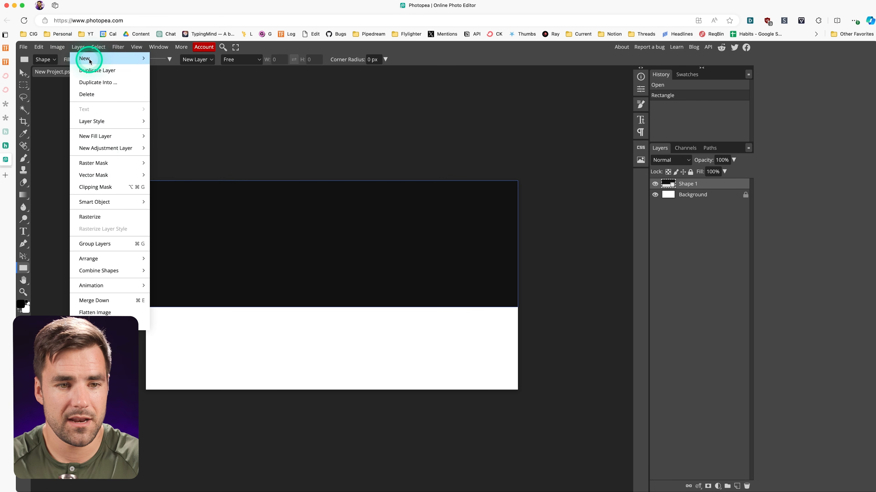
pyautogui.click(110, 217)
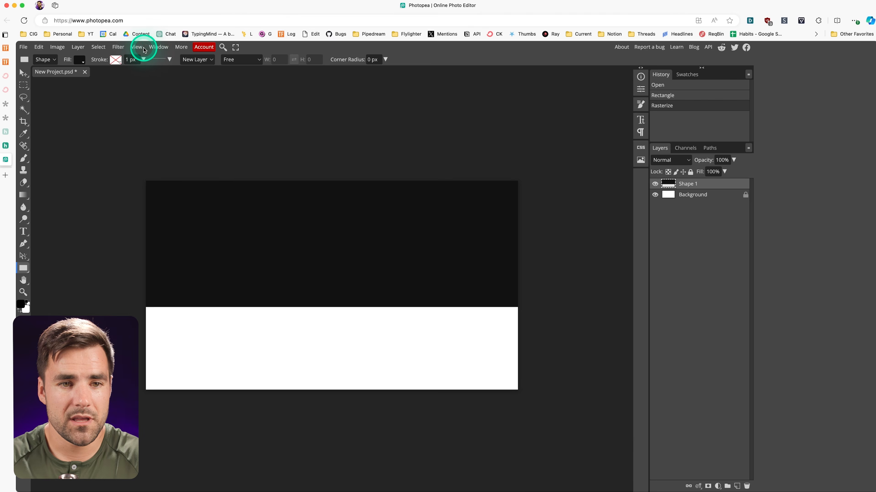
pyautogui.click(117, 47)
pyautogui.moveTo(137, 172)
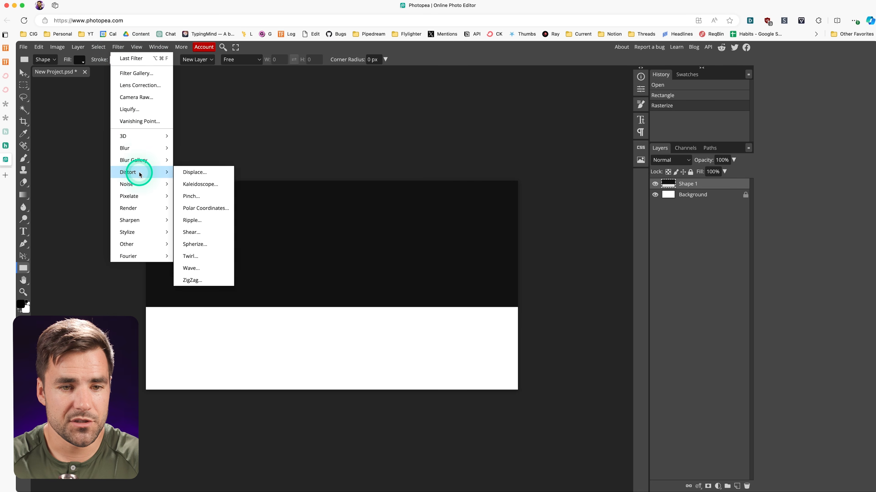
pyautogui.click(213, 271)
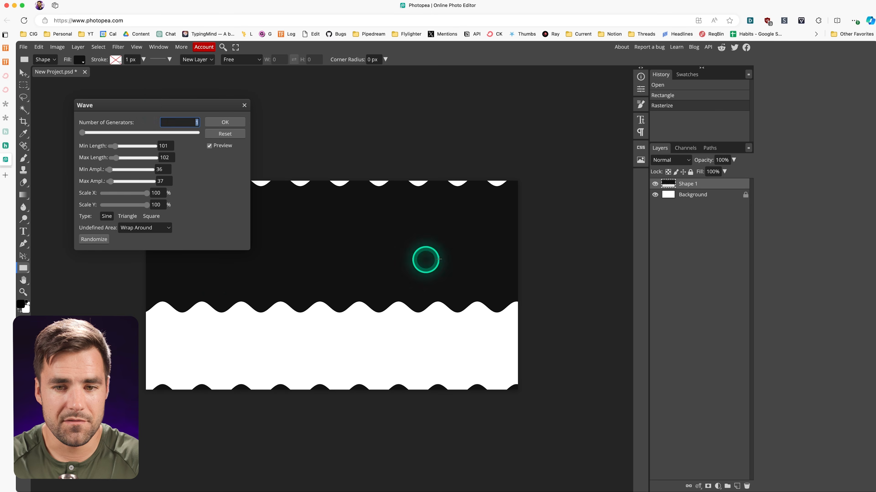
pyautogui.moveTo(168, 105); pyautogui.dragTo(621, 189)
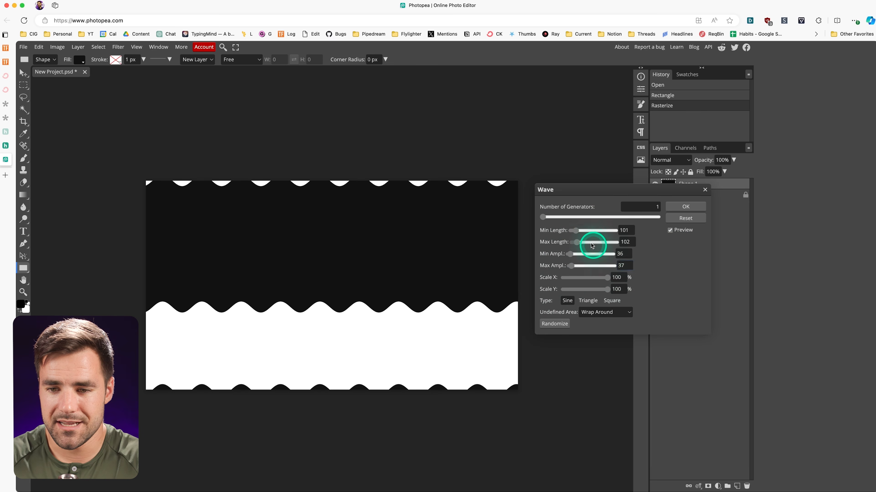
pyautogui.moveTo(573, 230); pyautogui.dragTo(579, 234)
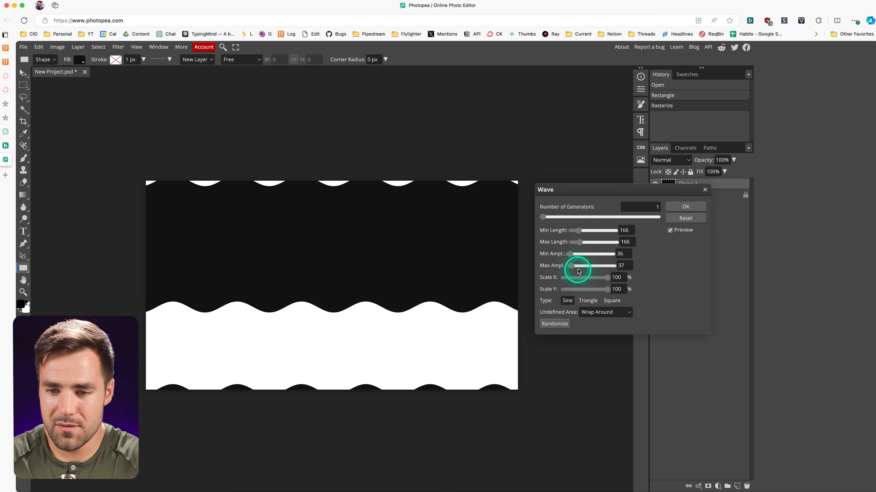
pyautogui.moveTo(571, 257); pyautogui.dragTo(573, 257)
pyautogui.moveTo(574, 258); pyautogui.dragTo(571, 254)
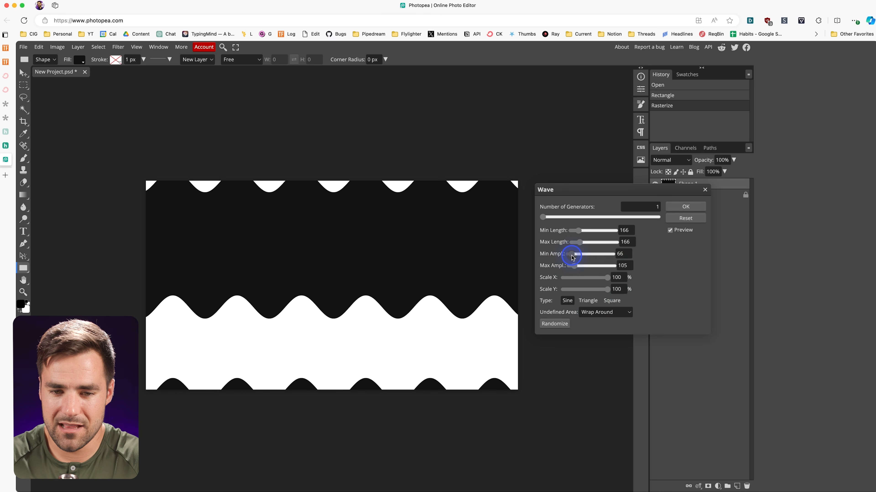
pyautogui.click(691, 207)
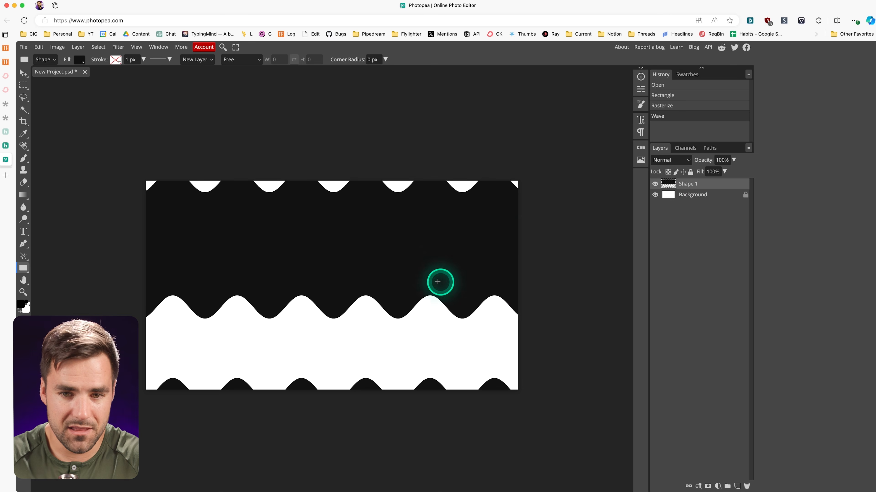
# Move the wave layer up past the canvas's upper edge and erase the leftover dark bumps below with a 420 px eraser.
pyautogui.click(27, 74)
pyautogui.moveTo(363, 236); pyautogui.dragTo(363, 209)
pyautogui.press('e')
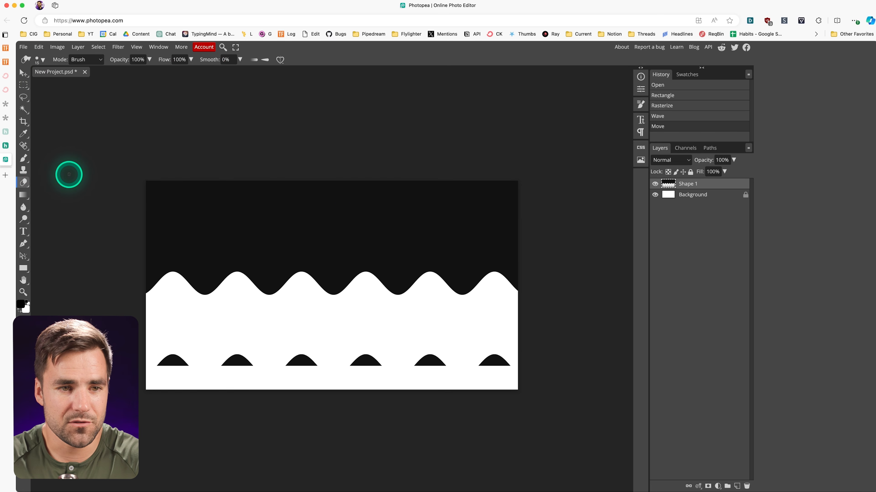
pyautogui.click(39, 59)
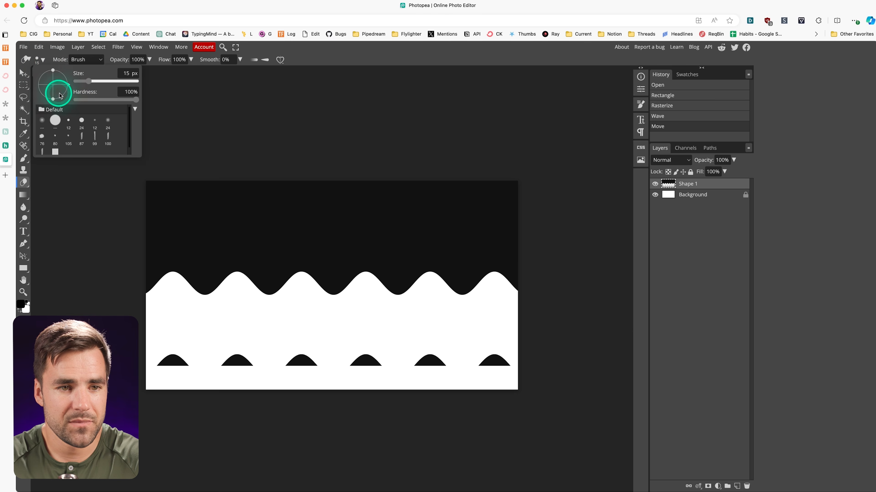
pyautogui.moveTo(87, 81); pyautogui.dragTo(120, 84)
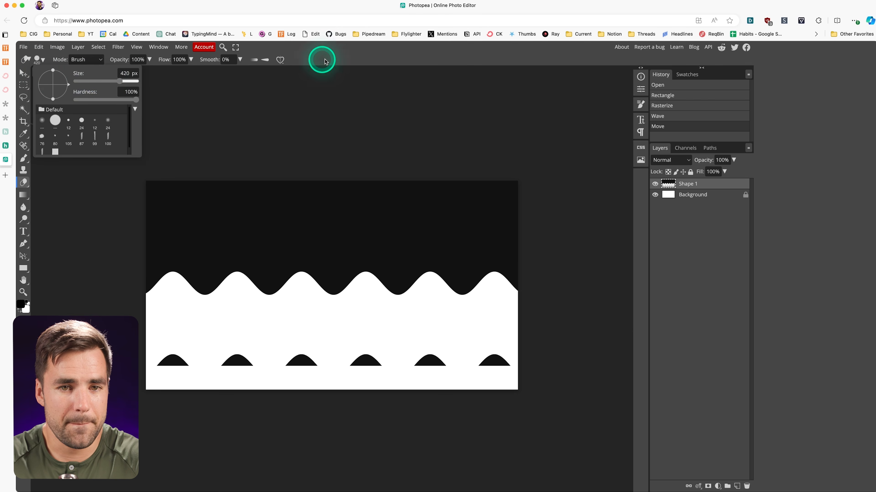
pyautogui.moveTo(158, 362); pyautogui.dragTo(545, 359)
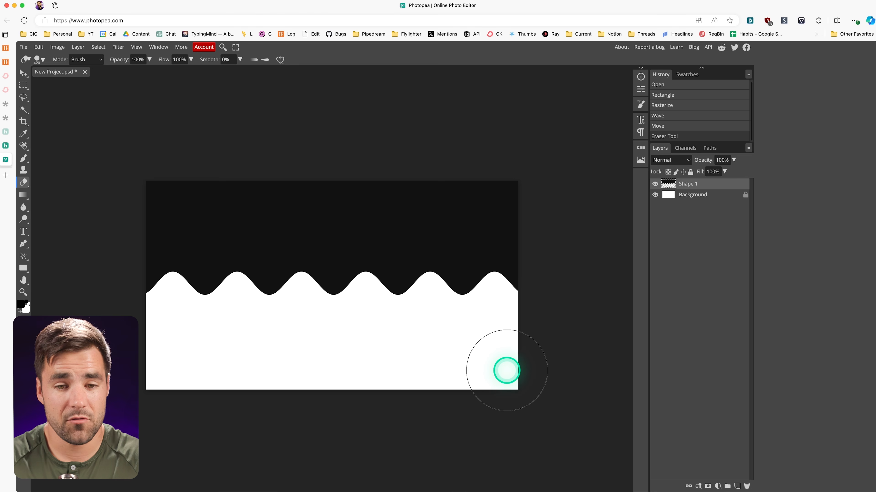
# Export the wave cover image as a PNG file.
pyautogui.click(28, 48)
pyautogui.click(39, 160)
pyautogui.click(130, 166)
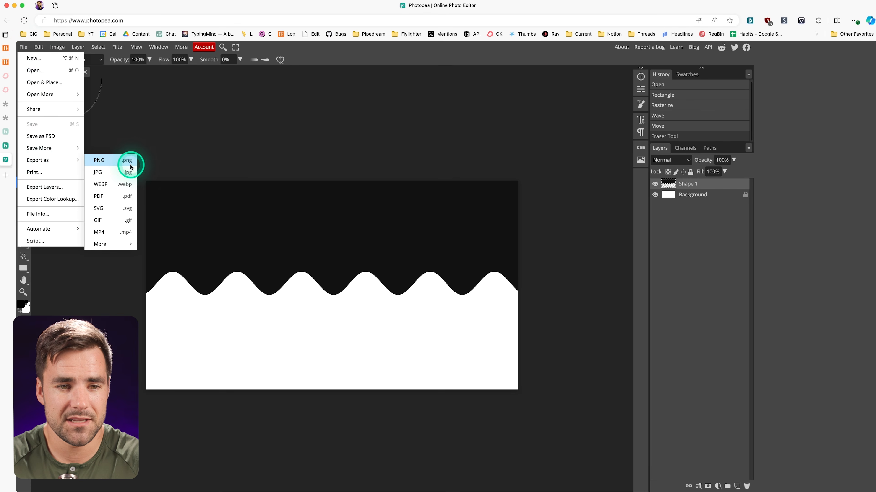
pyautogui.click(556, 211)
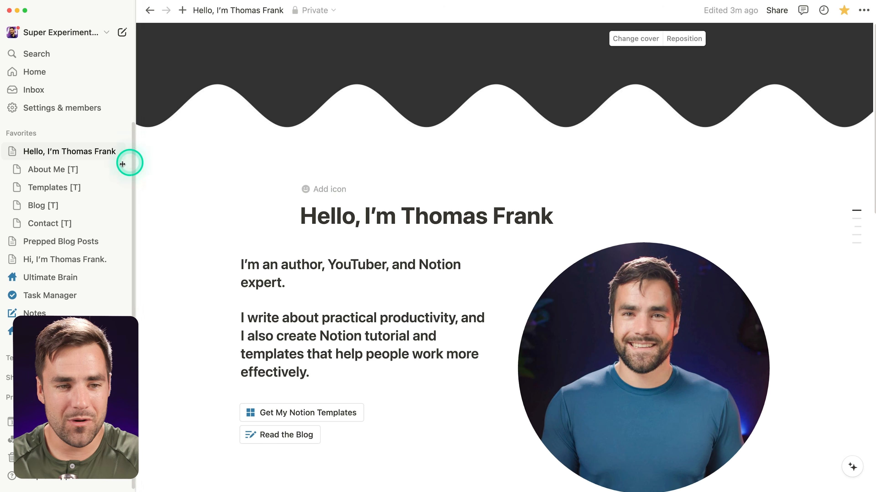
# Back in Notion, open the About Me [T] subpage and rename it "About Me".
pyautogui.click(73, 170)
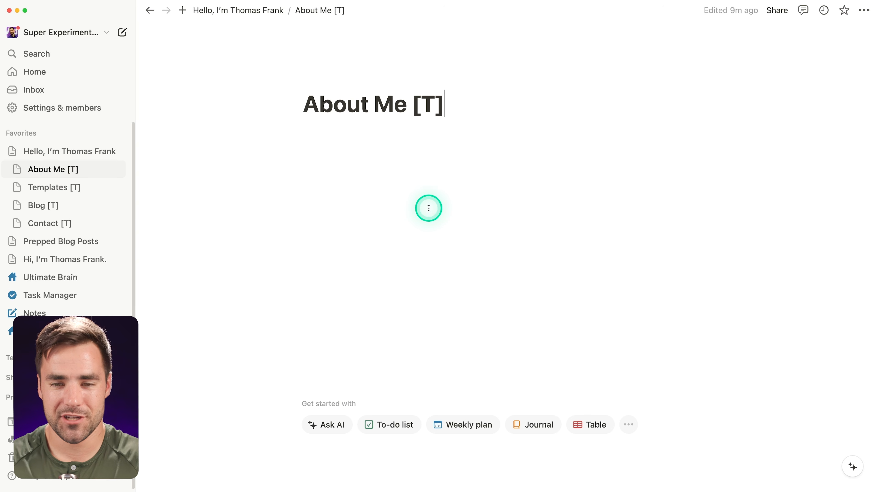
pyautogui.press('BackSpace')
pyautogui.press('BackSpace')
pyautogui.press('BackSpace')
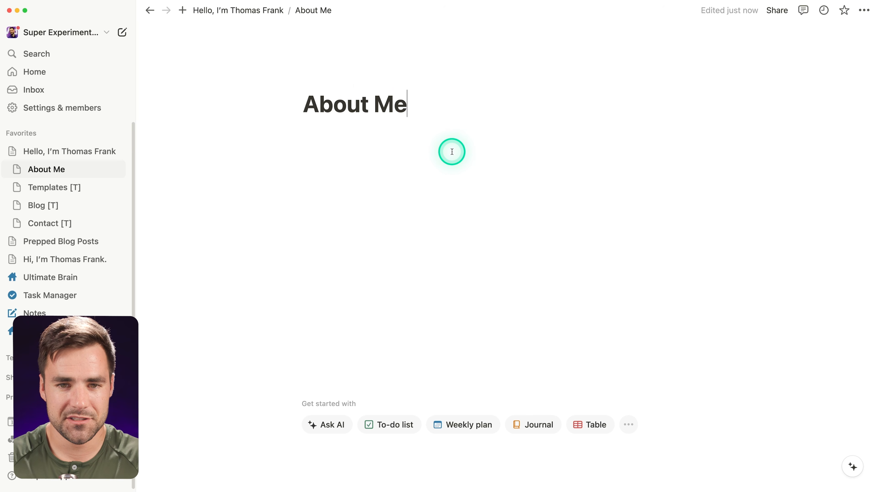
# Customize the About Me page view: top-level page discussions Off, backlinks Off and page comments Minimal.
pyautogui.click(864, 10)
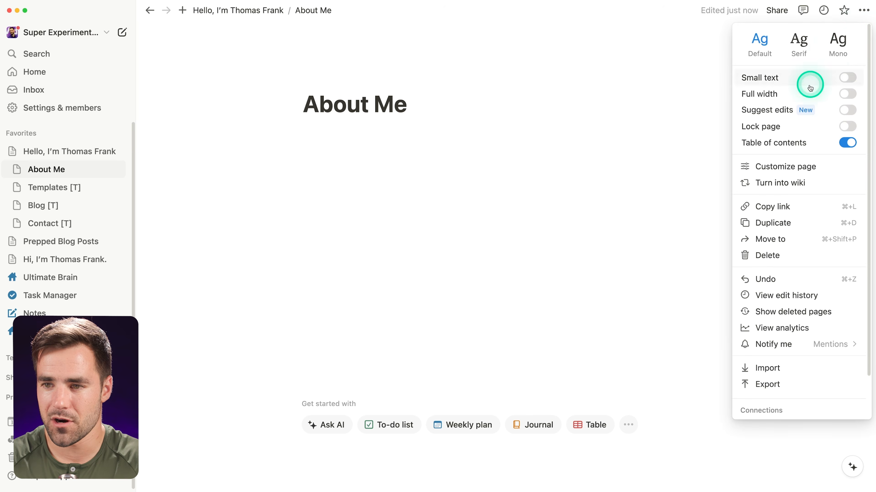
pyautogui.click(815, 166)
pyautogui.click(846, 73)
pyautogui.click(818, 103)
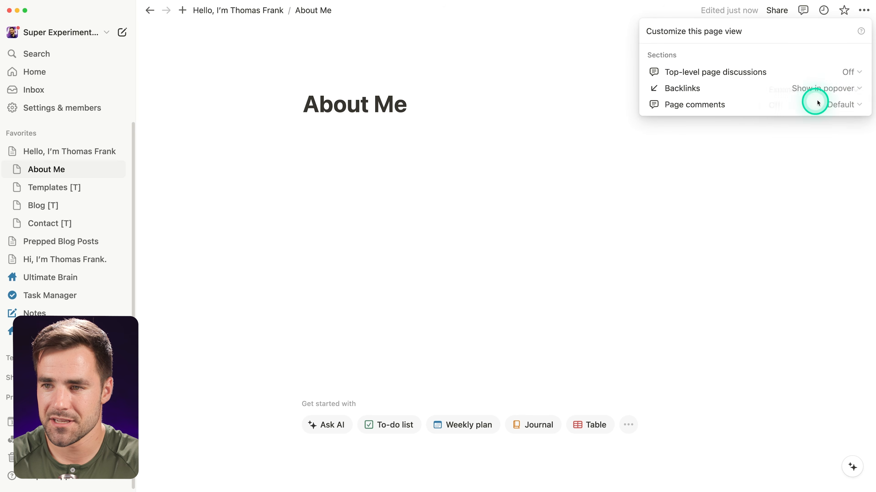
pyautogui.click(828, 88)
pyautogui.click(802, 122)
pyautogui.click(839, 105)
pyautogui.click(790, 140)
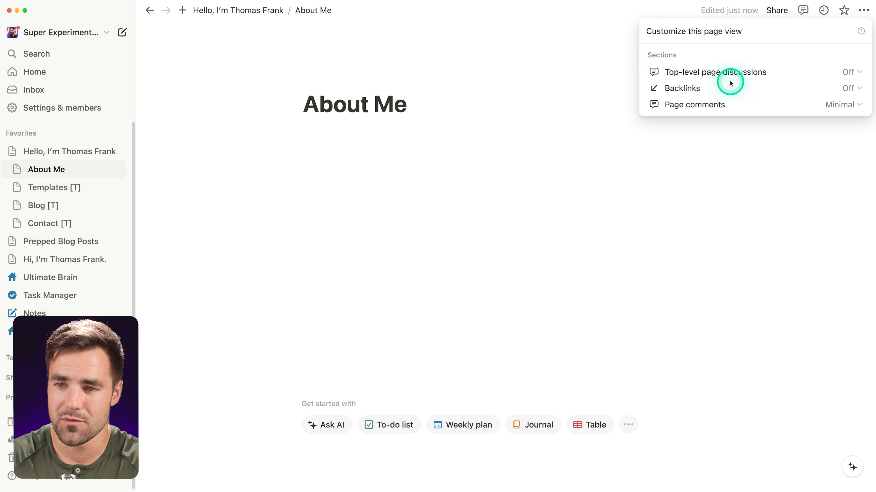
pyautogui.click(770, 157)
# Add an icon to the About Me page and open the icon picker.
pyautogui.click(317, 74)
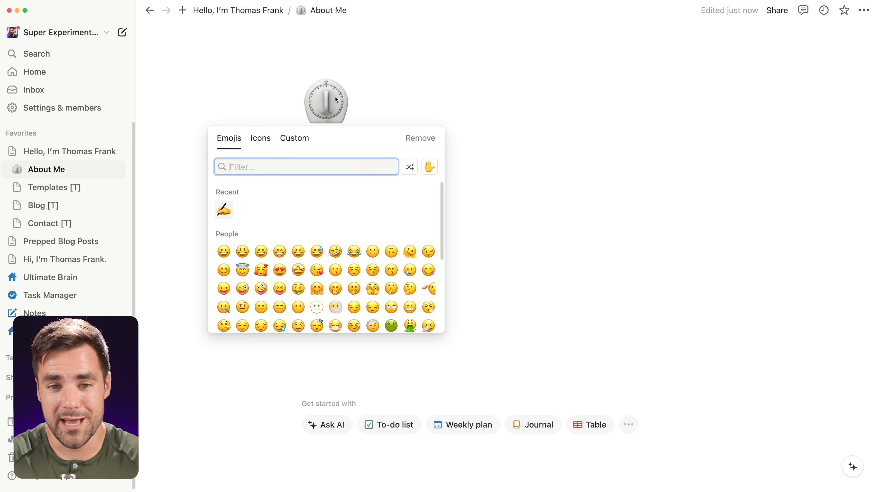
# Upload the 2023 headshot JPG from the Website Assets folder in 055 - Notion Sites as the About Me page's custom icon.
pyautogui.click(300, 134)
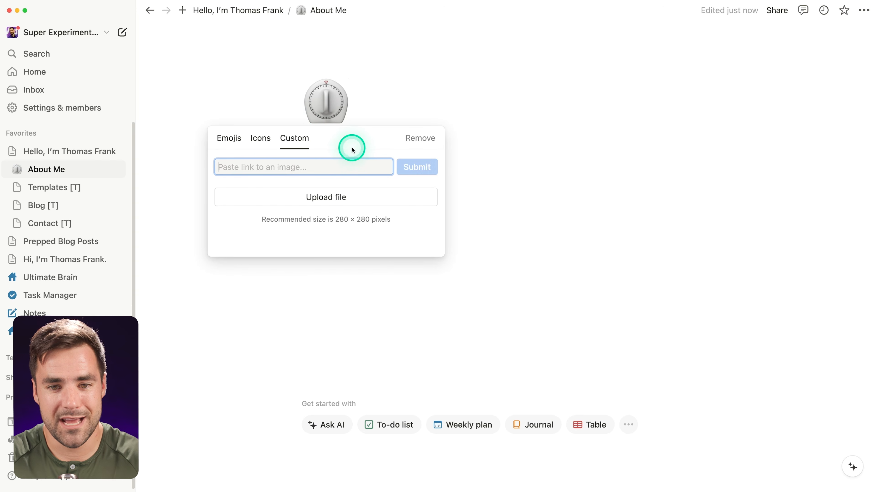
pyautogui.click(354, 196)
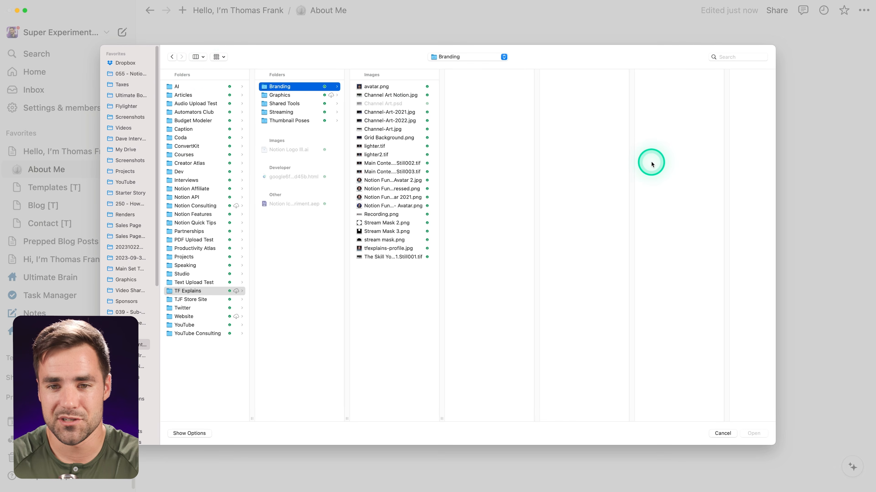
pyautogui.click(130, 75)
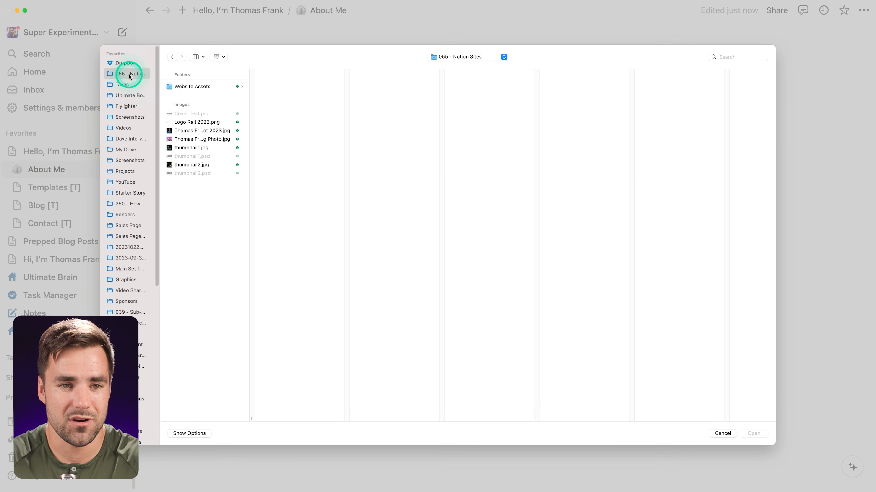
pyautogui.click(201, 86)
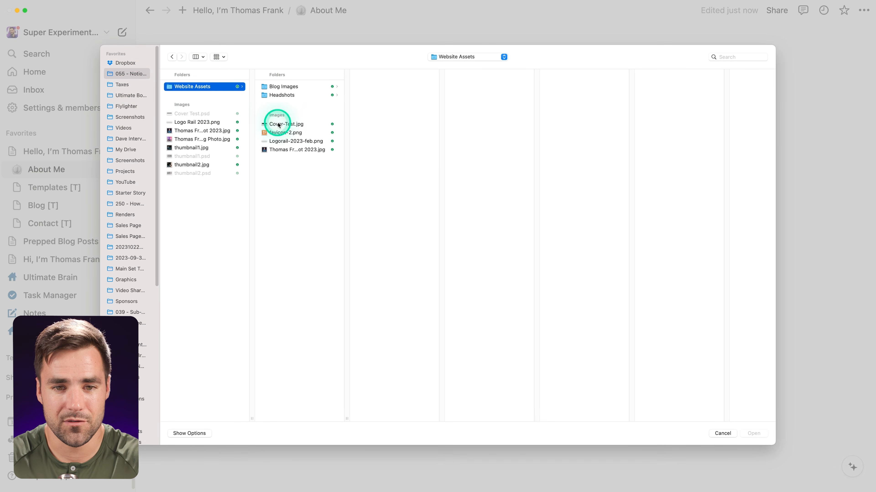
pyautogui.click(288, 149)
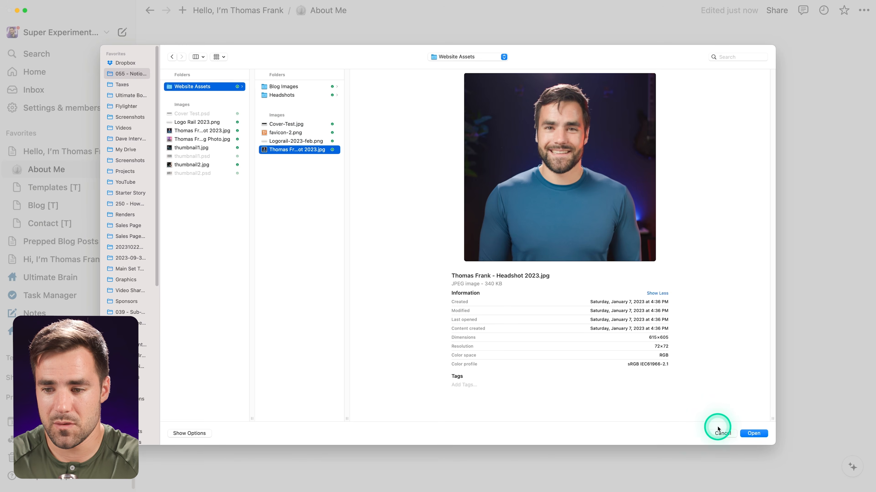
pyautogui.click(754, 433)
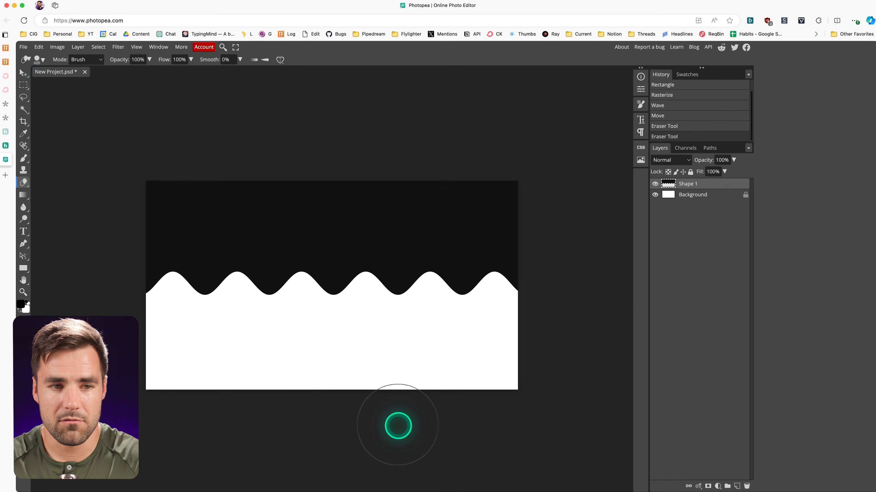
# Switch to the published site in the browser and review its About Me page, from the intro through the ideas, headshots and press sections.
pyautogui.click(6, 62)
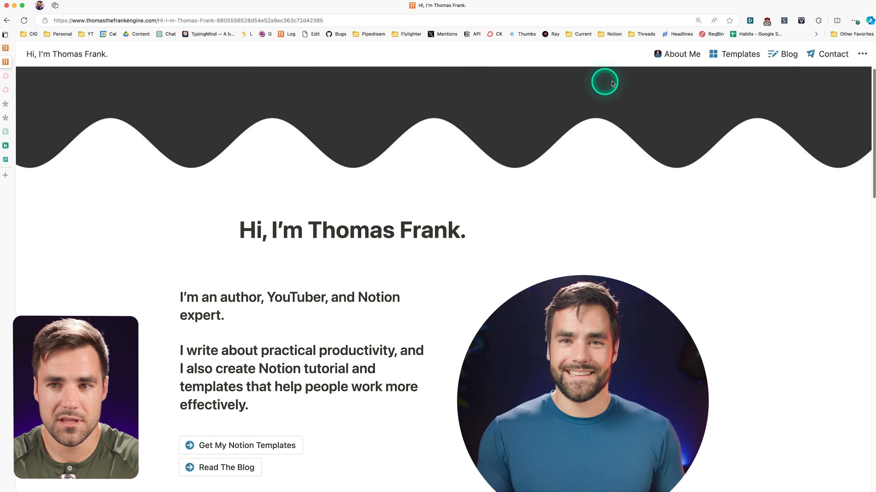
pyautogui.click(677, 54)
pyautogui.scroll(-4, 782, 304)
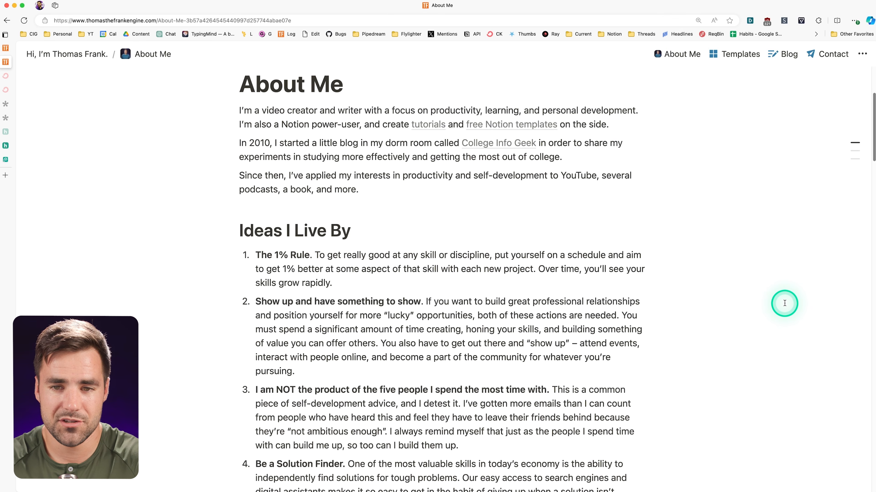
pyautogui.scroll(-1, 786, 304)
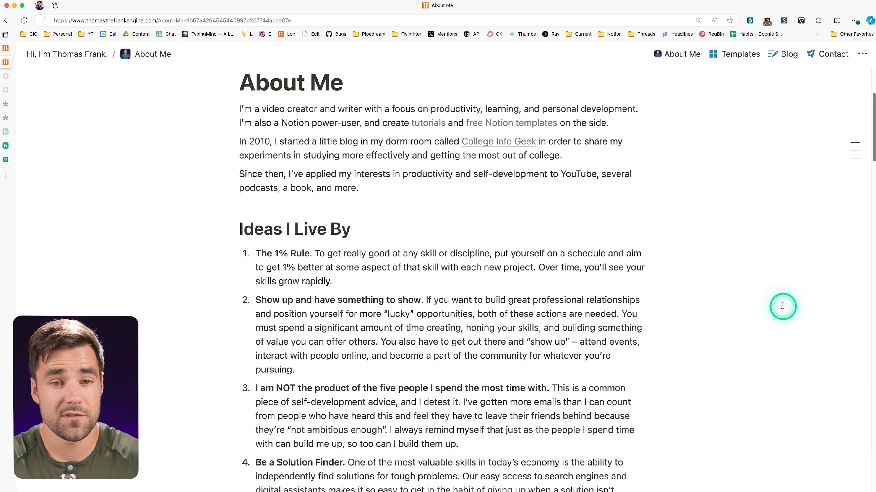
pyautogui.scroll(1, 786, 305)
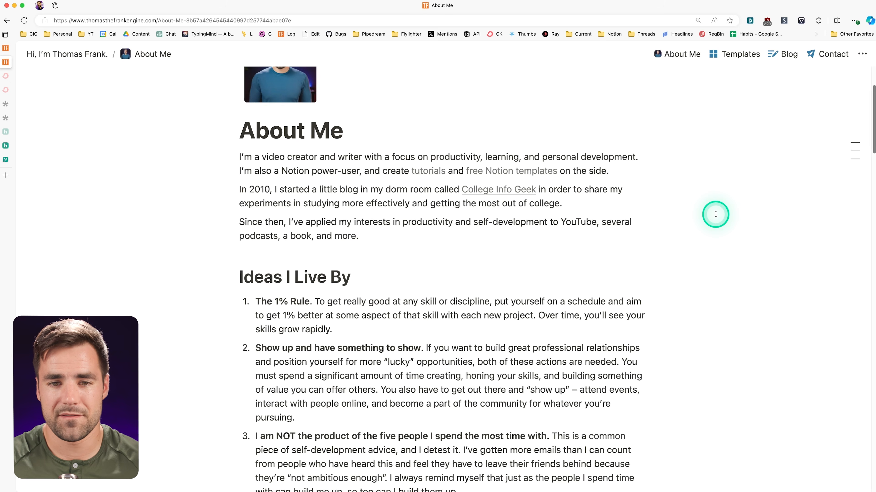
pyautogui.scroll(-2, 699, 241)
pyautogui.scroll(-3, 699, 240)
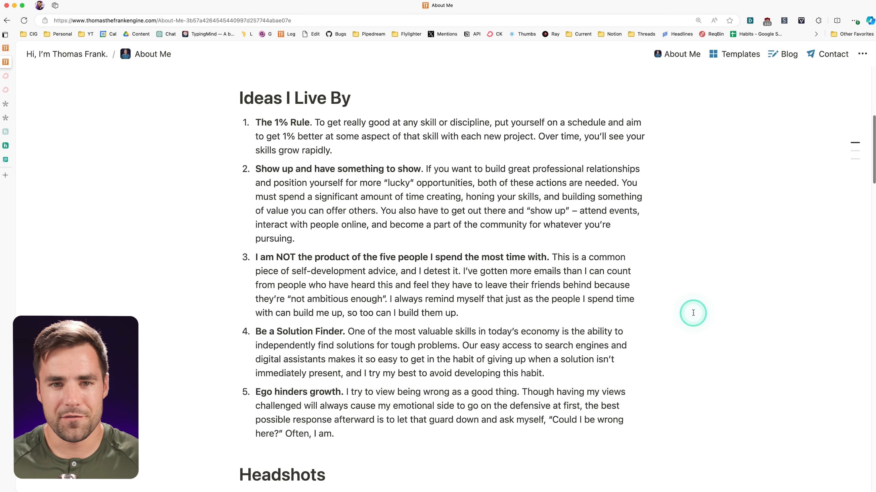
pyautogui.scroll(-10, 693, 312)
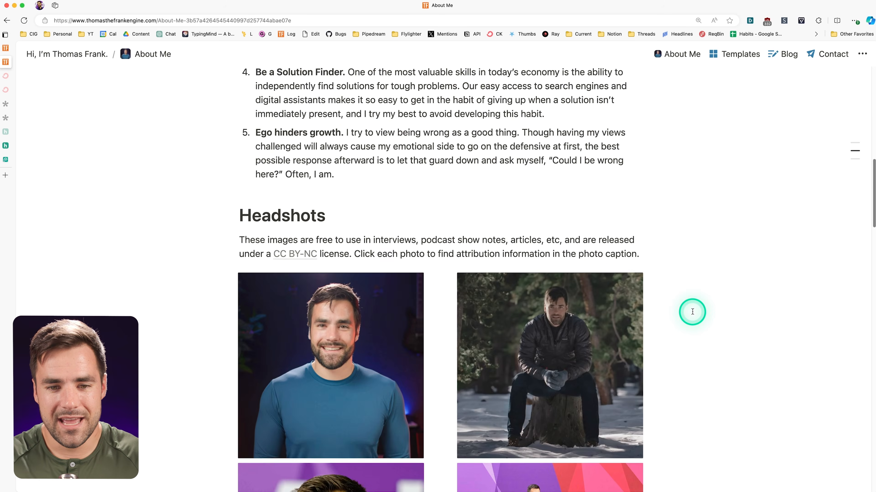
pyautogui.scroll(-1, 697, 312)
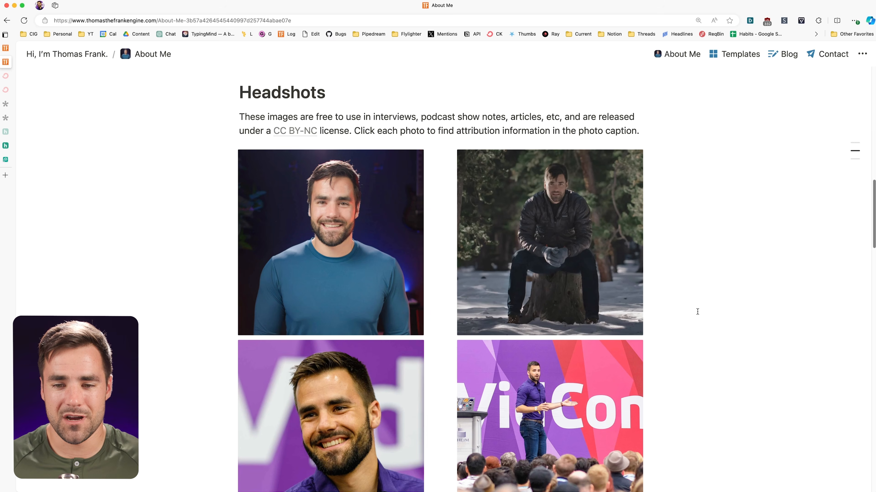
pyautogui.scroll(-2, 697, 312)
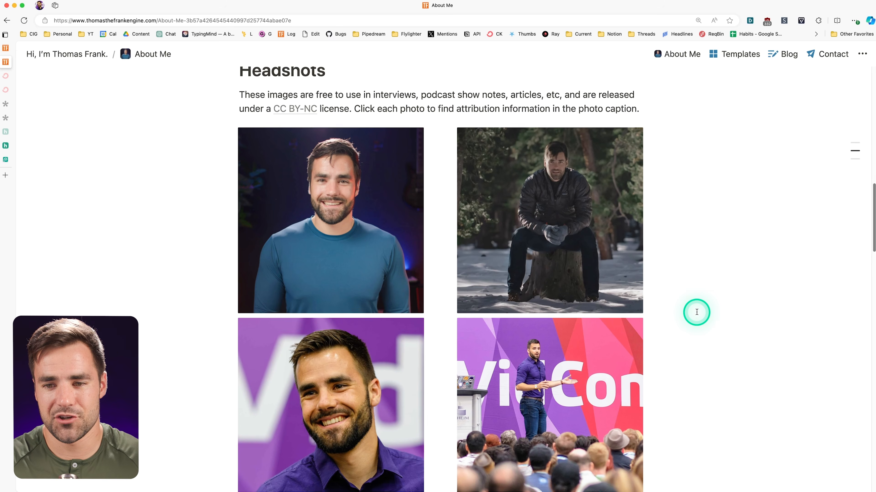
pyautogui.scroll(-2, 704, 341)
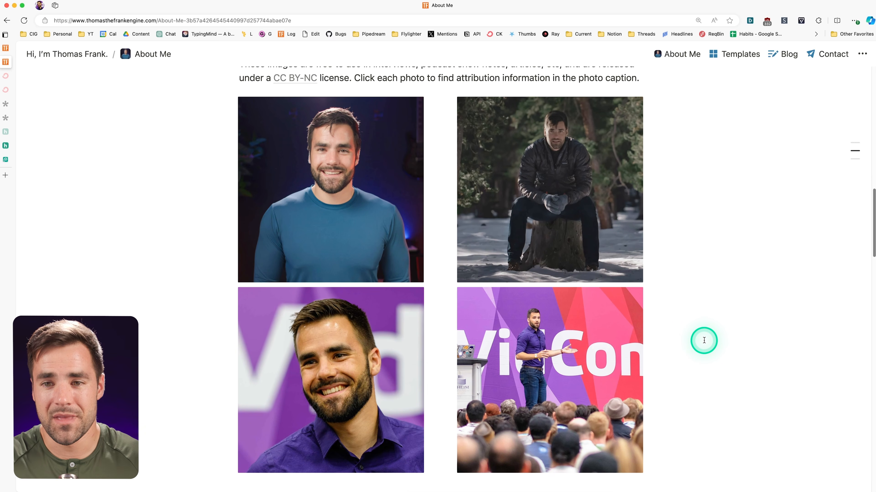
pyautogui.scroll(-15, 704, 341)
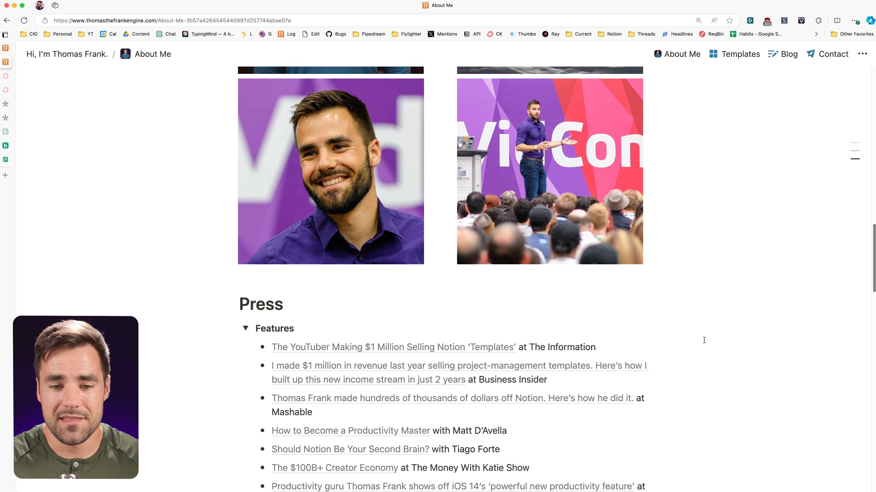
pyautogui.scroll(-14, 678, 346)
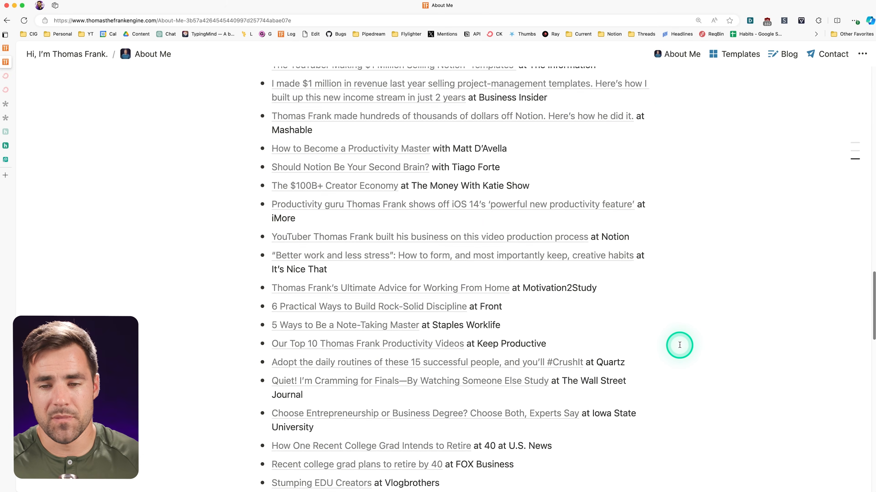
pyautogui.scroll(-8, 679, 345)
pyautogui.scroll(20, 681, 345)
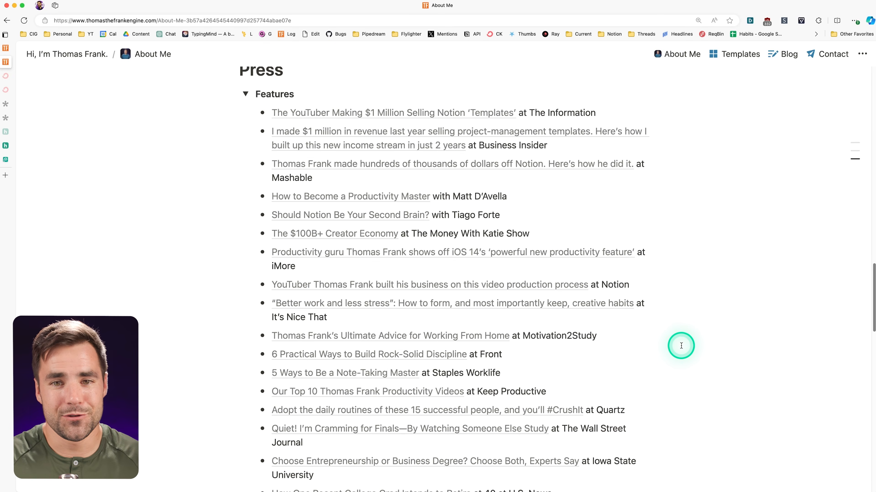
pyautogui.scroll(20, 681, 346)
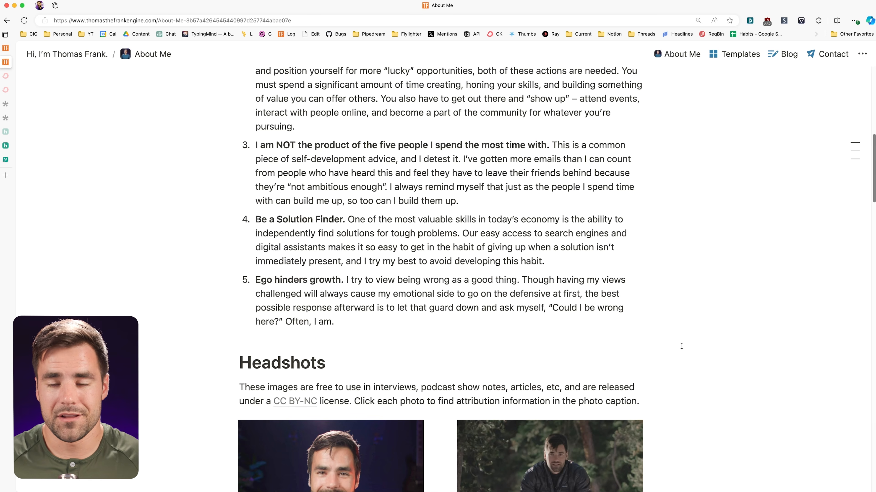
pyautogui.scroll(10, 681, 346)
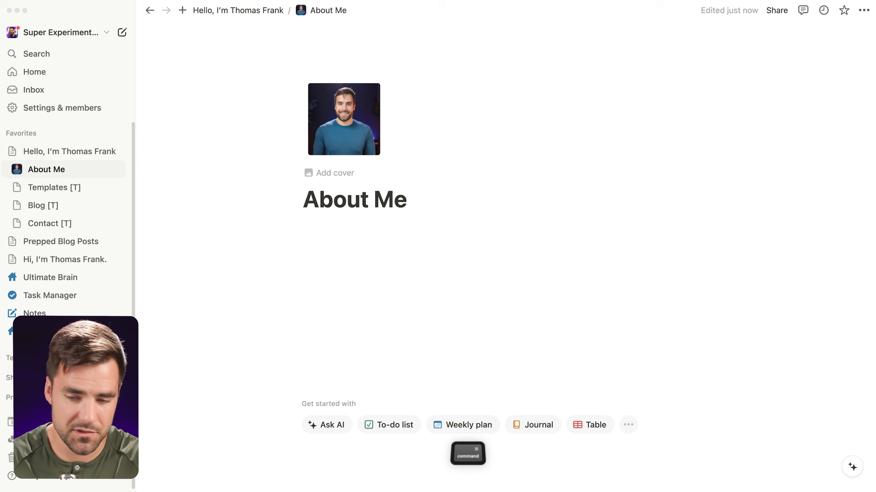
# Copy the three introductory paragraphs from the published About Me page into the body of the new Notion page.
pyautogui.press('super+c')
pyautogui.click(370, 230)
pyautogui.press('super+v')
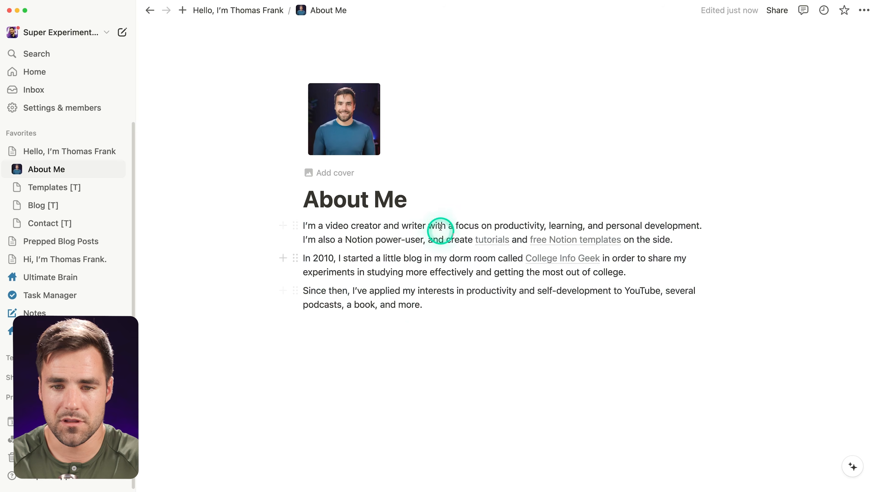
# Add a Heading 2 reading "Ideas I Live By" below the introductory paragraphs.
pyautogui.click(427, 326)
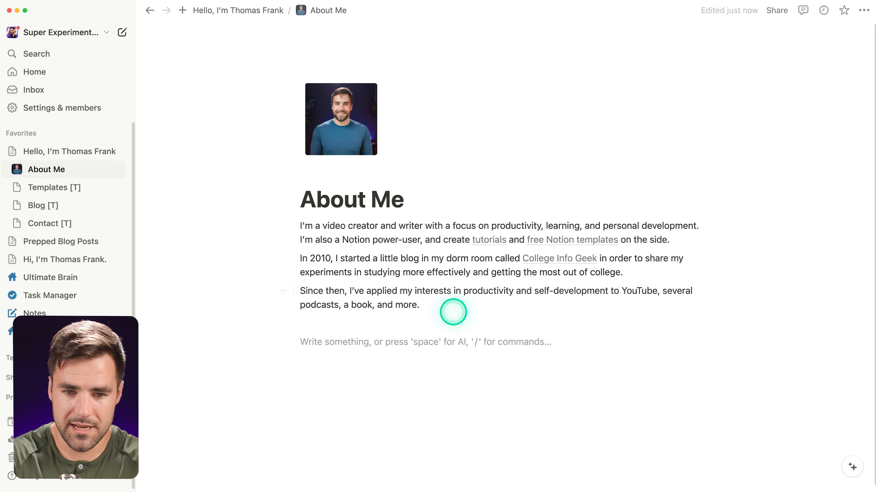
pyautogui.write('/h2')
pyautogui.press('Return')
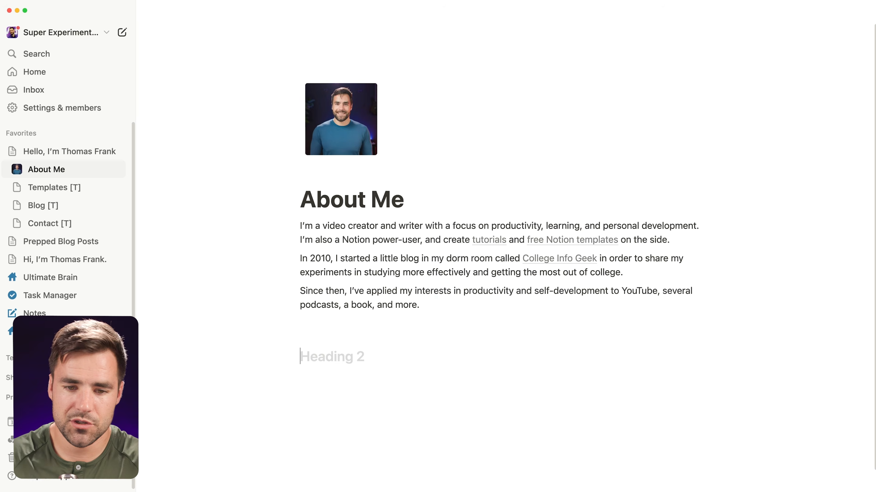
pyautogui.write('Ideas I Live By')
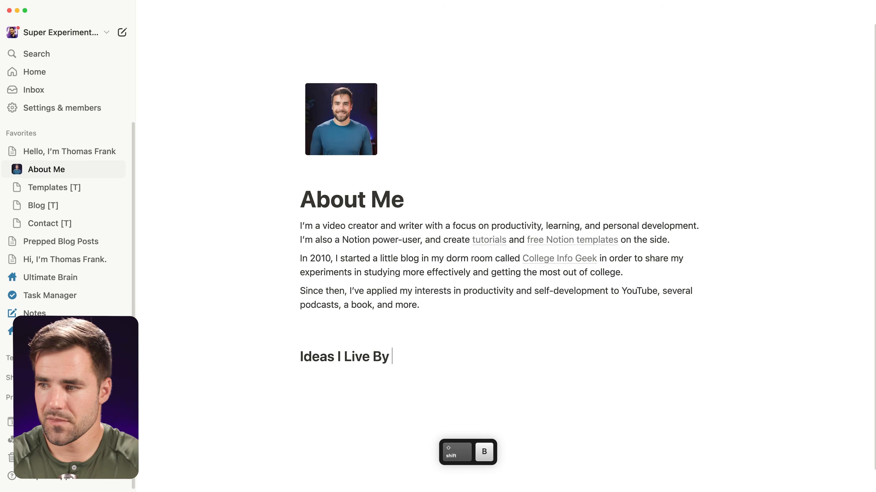
# Turn the "Ideas I Live By" heading into a Heading 1.
pyautogui.scroll(-1, 301, 341)
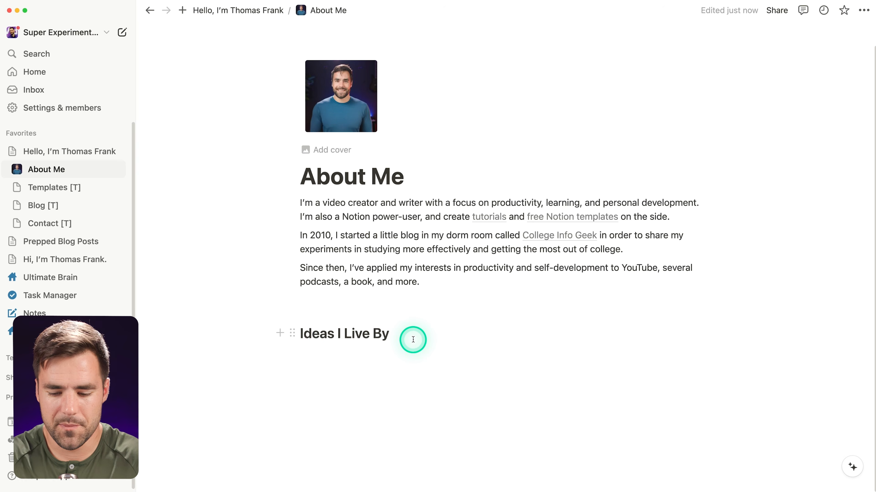
pyautogui.click(297, 333)
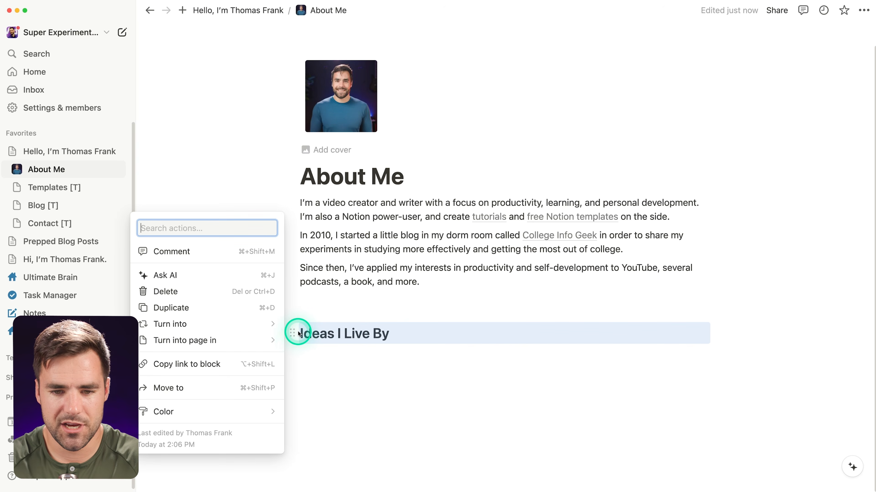
pyautogui.moveTo(237, 324)
pyautogui.click(349, 168)
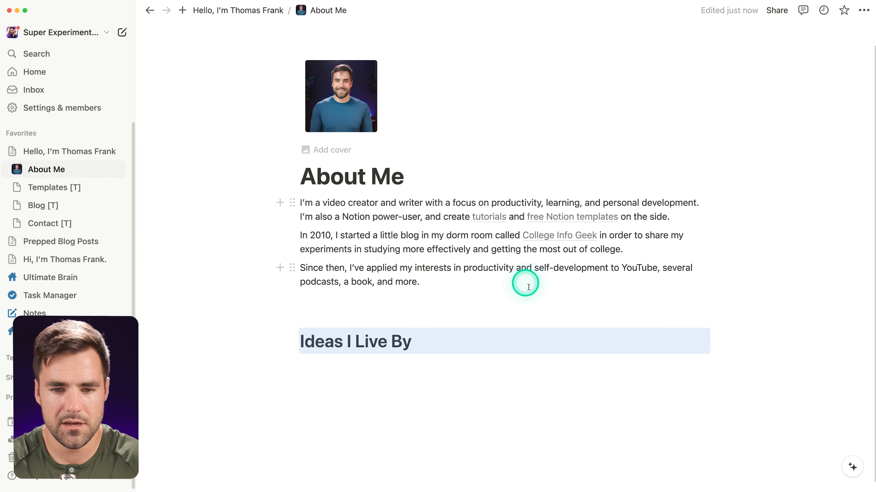
# Open the parent home page and turn its "Featured Articles" heading into a Heading 1.
pyautogui.click(226, 10)
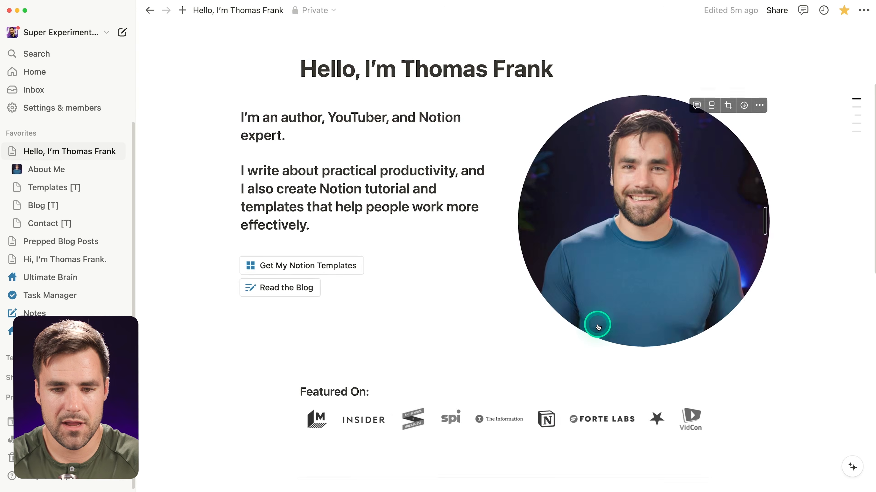
pyautogui.scroll(-10, 599, 326)
pyautogui.click(292, 170)
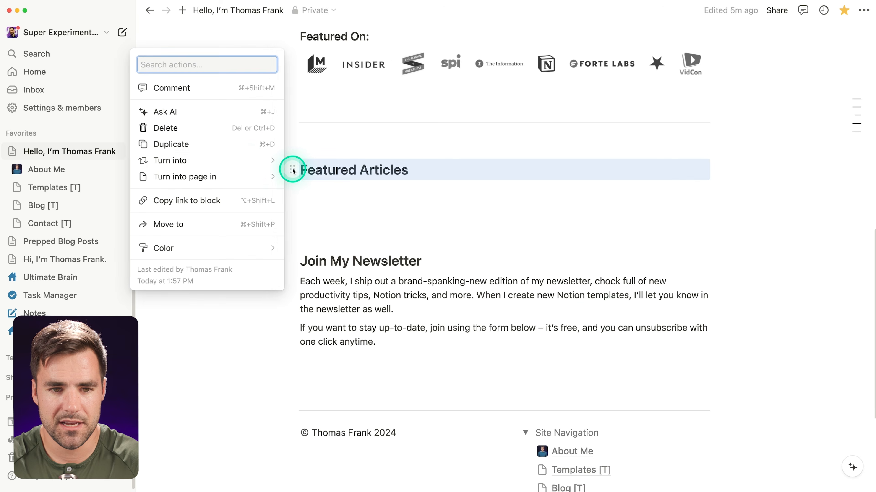
pyautogui.moveTo(243, 161)
pyautogui.click(340, 35)
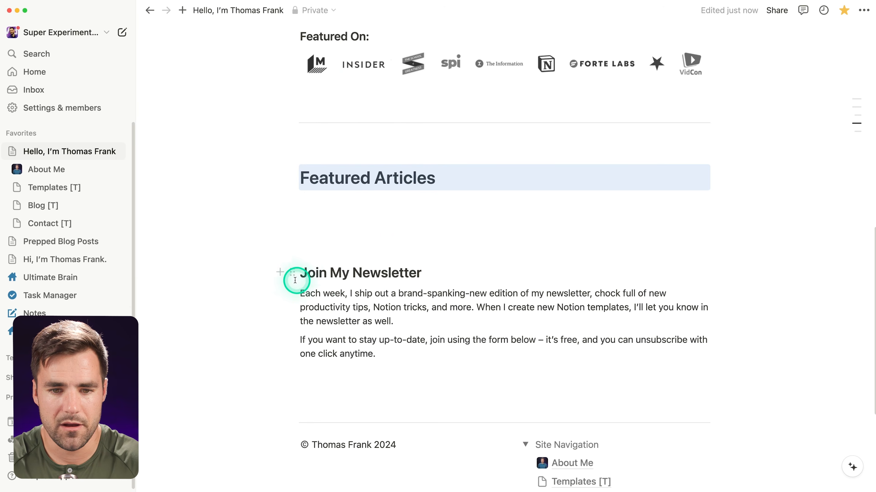
# Turn the "Join My Newsletter" heading on the home page into a Heading 1.
pyautogui.click(292, 273)
pyautogui.moveTo(198, 263)
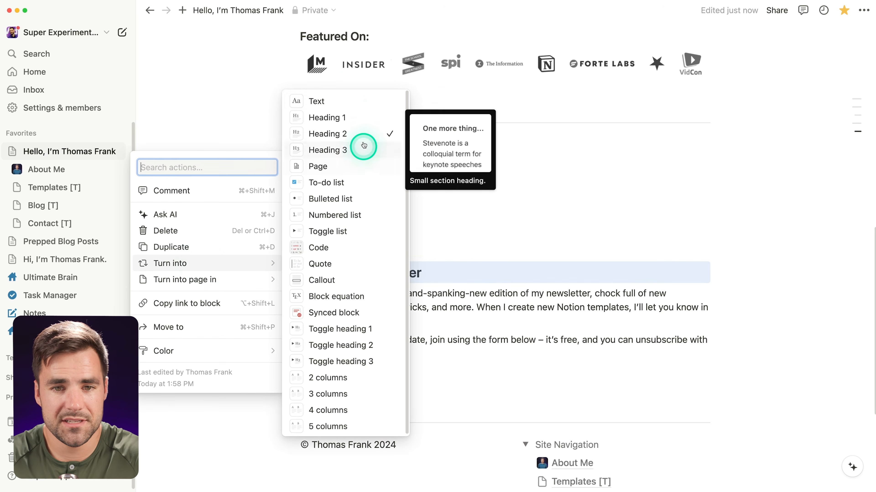
pyautogui.click(358, 117)
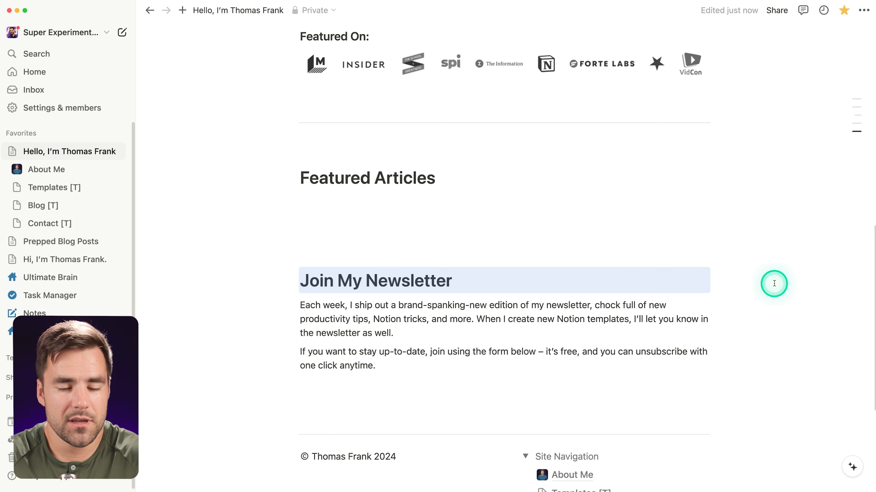
pyautogui.click(470, 288)
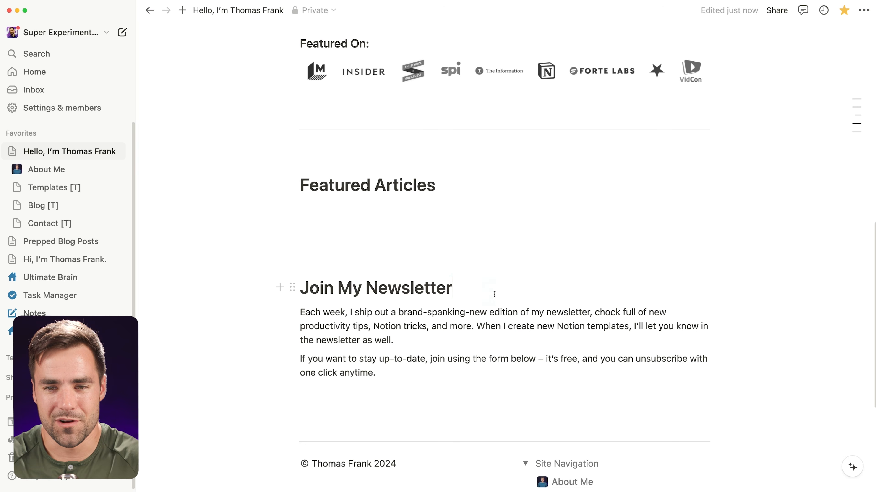
# Return to the About Me page and paste the five-item numbered list, starting with "The 1% Rule", below the "Ideas I Live By" heading.
pyautogui.scroll(-2, 494, 294)
pyautogui.click(575, 423)
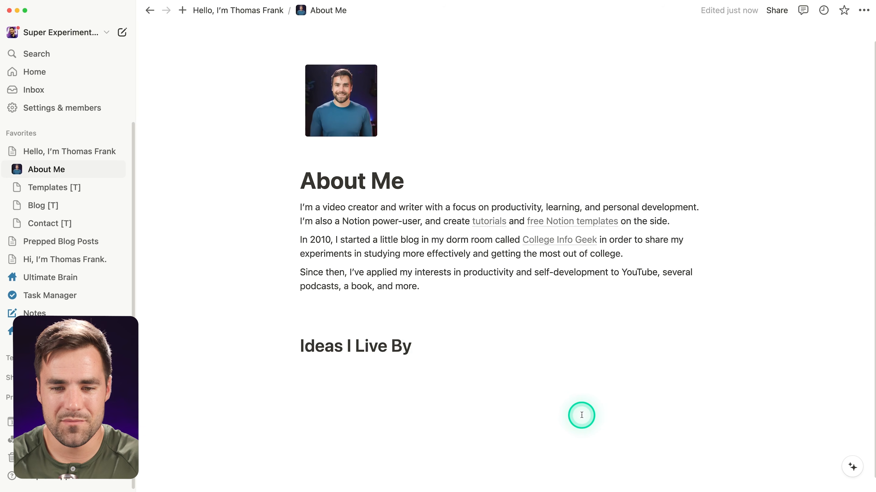
pyautogui.click(355, 345)
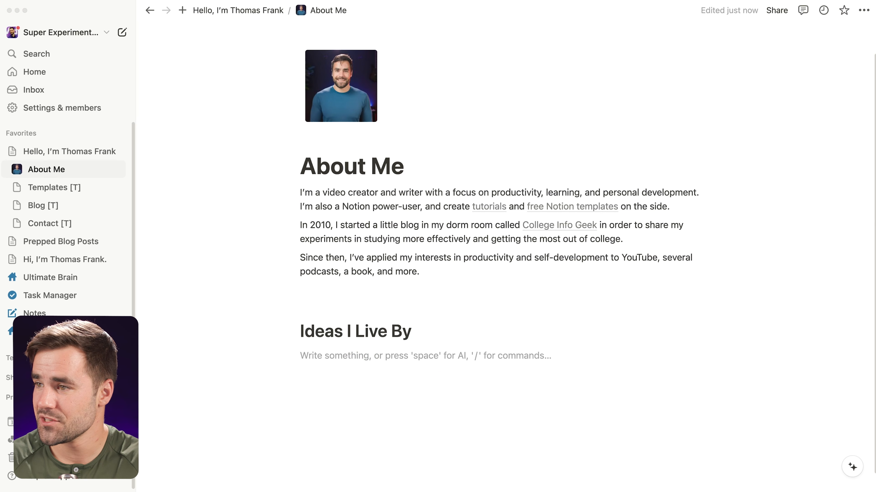
pyautogui.click(399, 359)
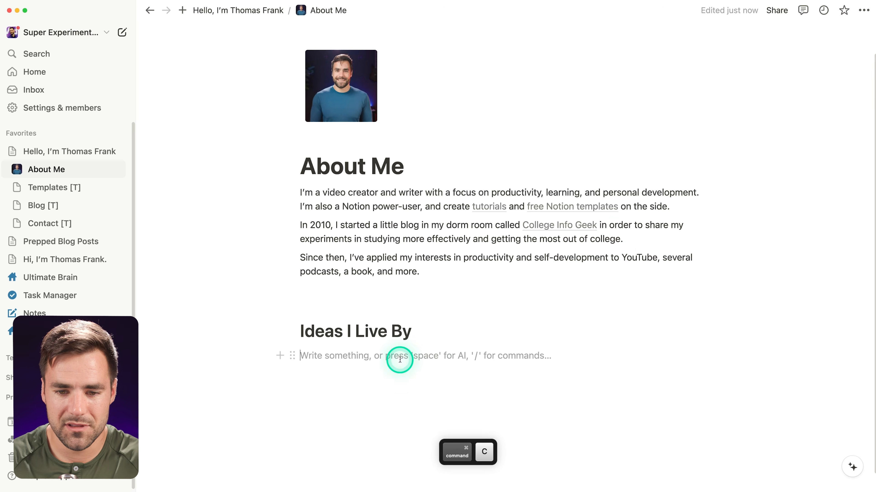
pyautogui.press('super+v')
pyautogui.scroll(-5, 543, 328)
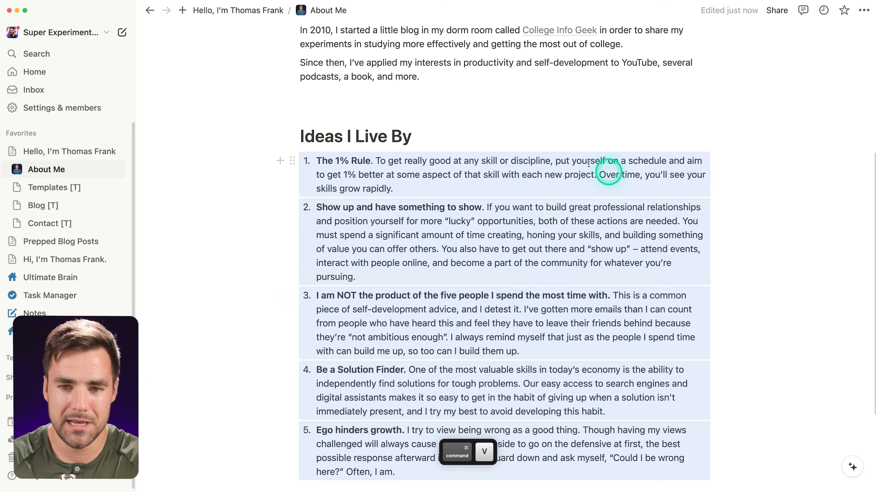
pyautogui.scroll(-4, 586, 307)
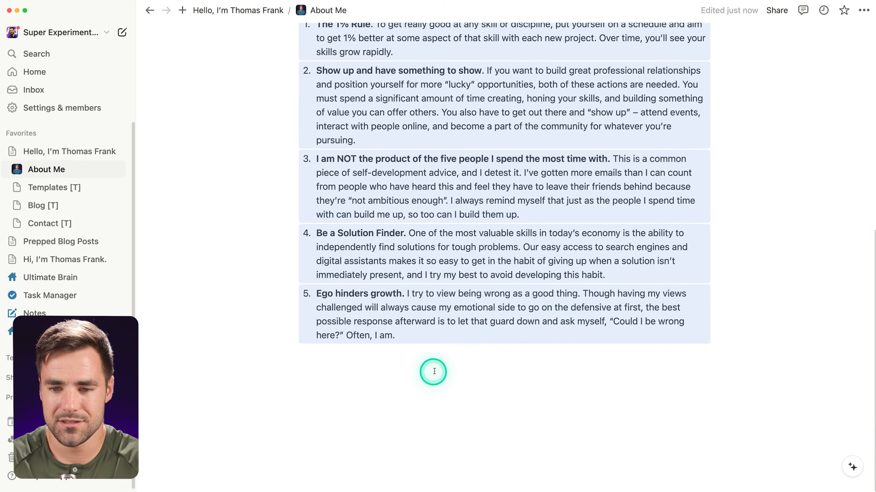
# Add a Heading 1 reading "Headshots" below the numbered list, leaving a blank line above it.
pyautogui.click(438, 365)
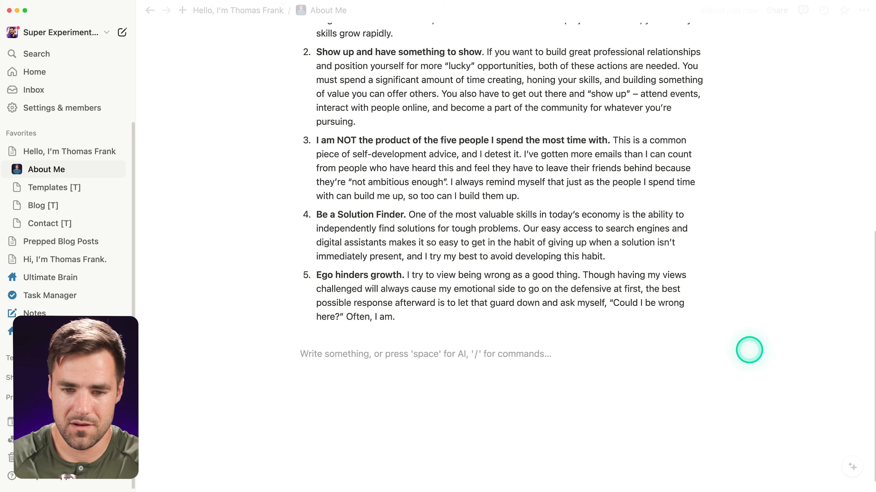
pyautogui.press('Return')
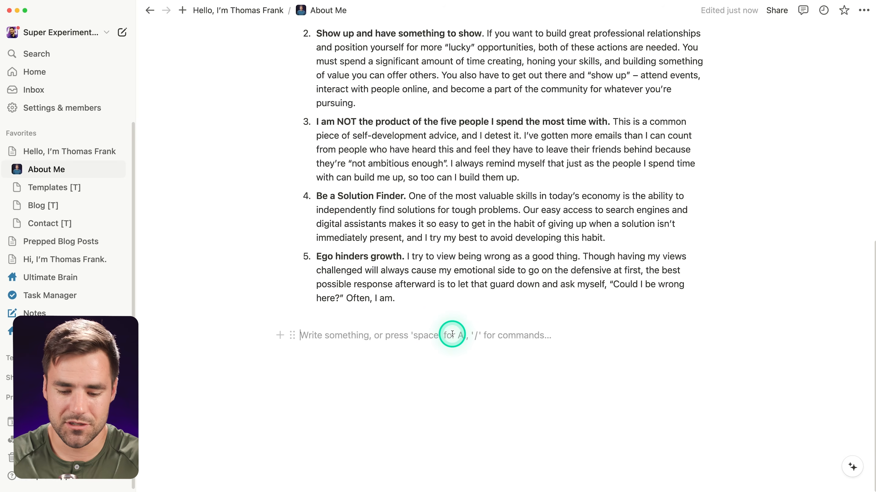
pyautogui.write('/1')
pyautogui.press('Return')
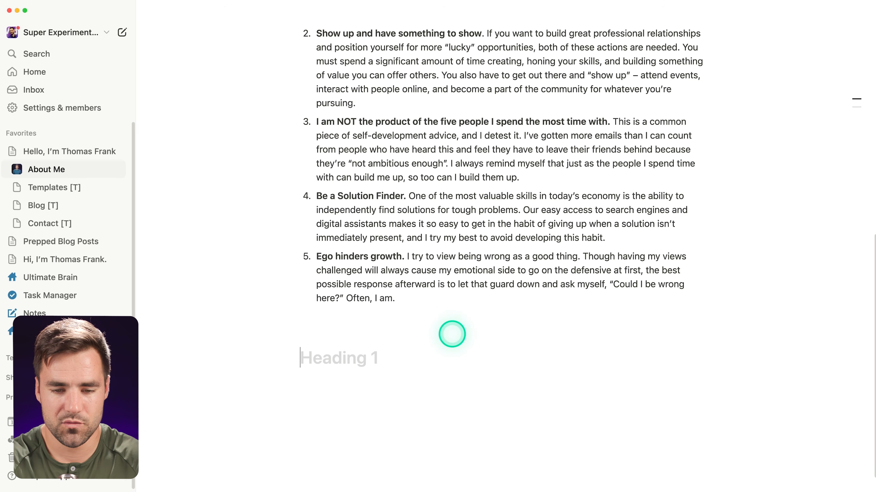
pyautogui.write('Heat')
pyautogui.write('shots')
pyautogui.press('Return')
pyautogui.scroll(-1, 502, 256)
# Paste the image-usage paragraph covering the CC BY-NC license and photo attribution below the "Headshots" heading.
pyautogui.press('super+Tab')
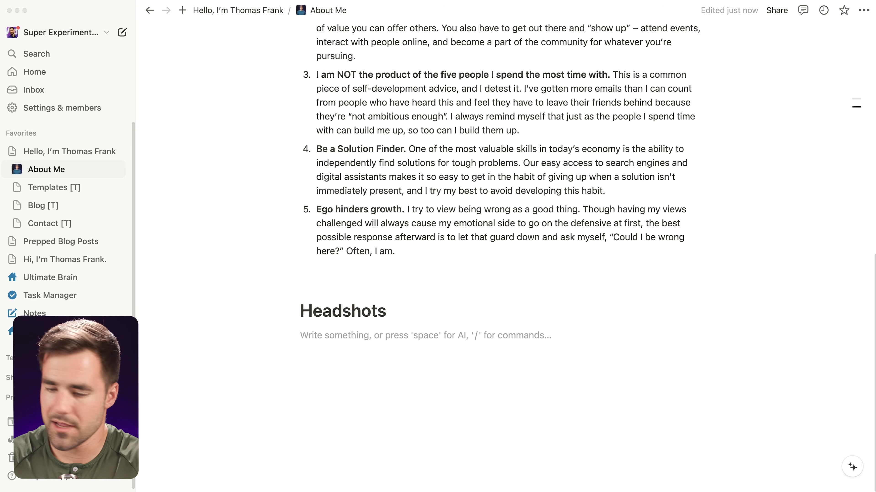
pyautogui.click(347, 340)
pyautogui.write('These images are free to use in interviews, podcast show notes, articles, etc, and are released under a CC BY-NC license. Click each photo to find attribution information in the photo caption.')
pyautogui.scroll(-1, 555, 324)
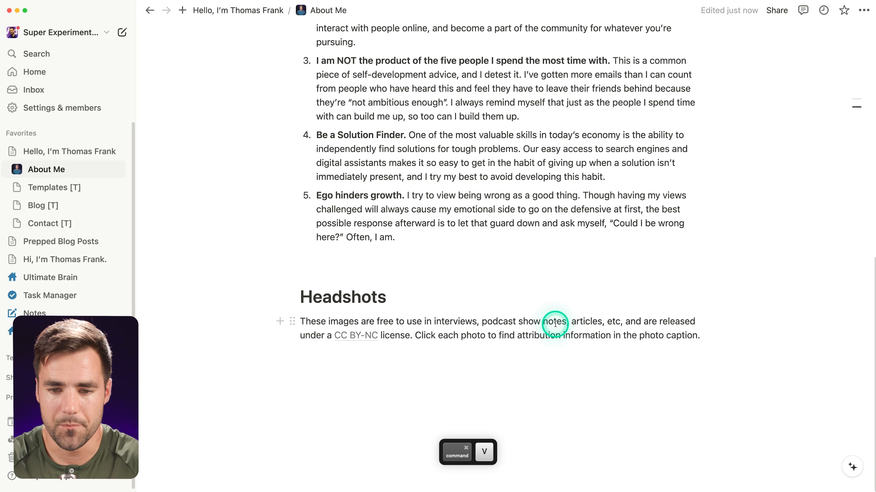
pyautogui.moveTo(626, 321); pyautogui.dragTo(410, 334)
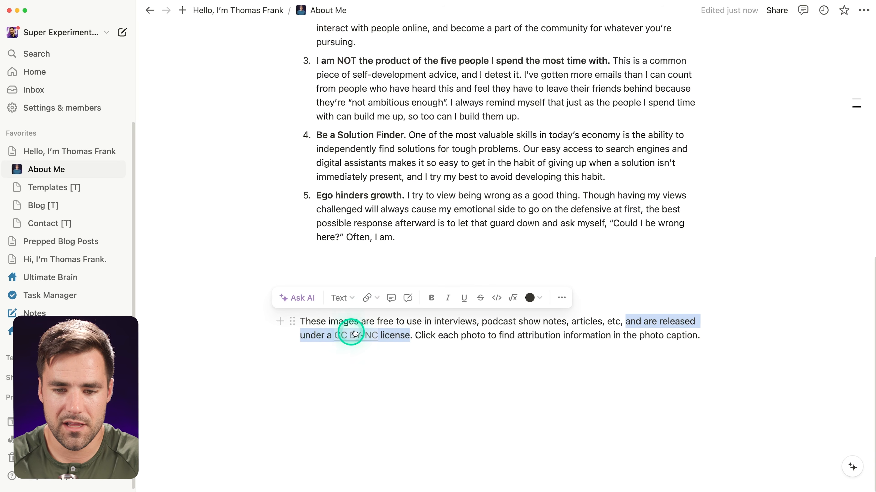
pyautogui.click(440, 337)
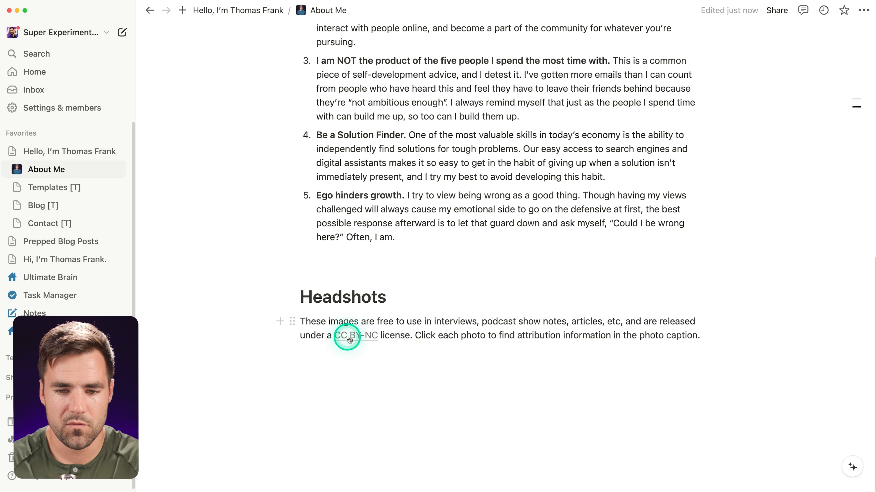
pyautogui.moveTo(359, 341)
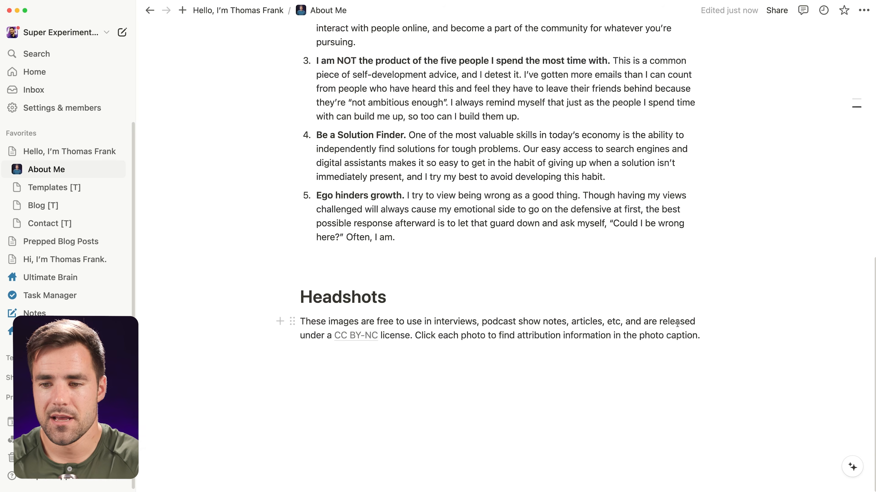
# Insert a two-column layout below the image-usage paragraph.
pyautogui.click(649, 355)
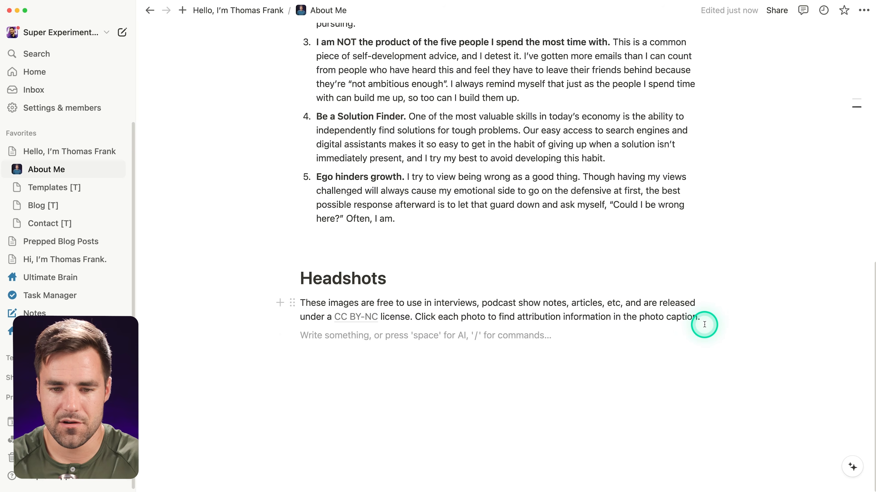
pyautogui.write('/2c')
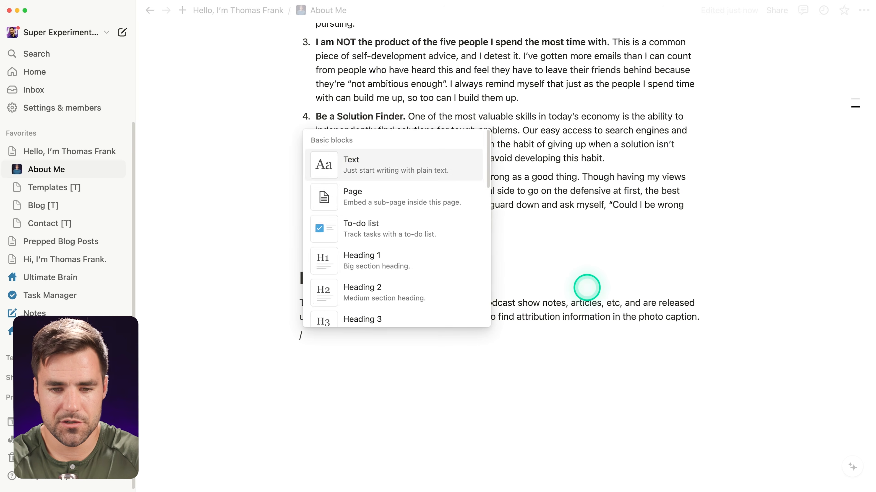
pyautogui.press('Return')
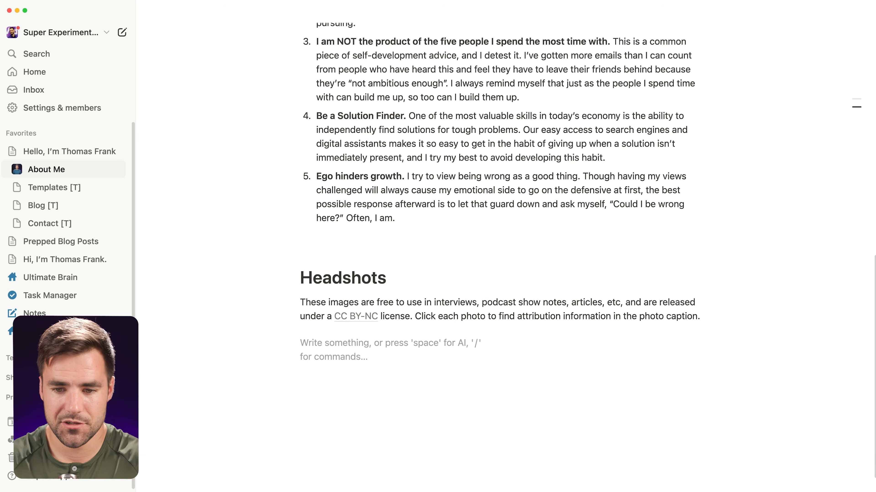
# Place the blue-shirt headshot and the 2018 headshot from the Website Assets Headshots folder one above the other in the first column.
pyautogui.scroll(-1, 577, 276)
pyautogui.press('super+Tab')
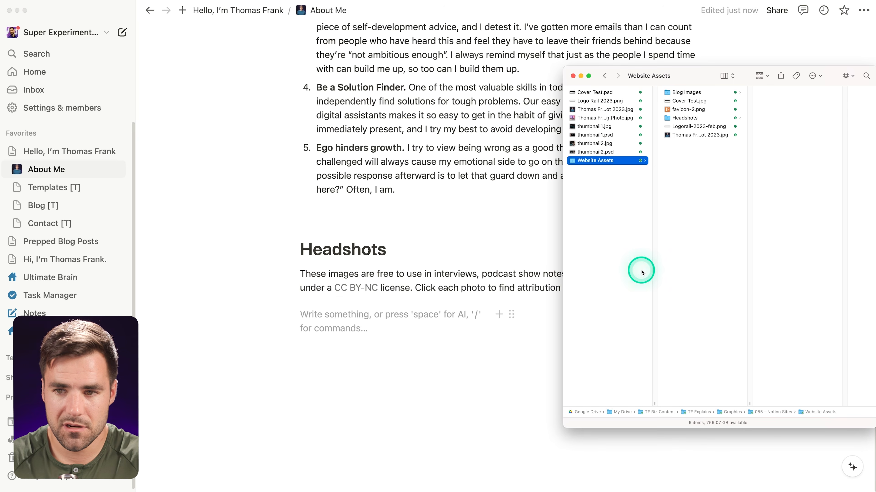
pyautogui.click(691, 121)
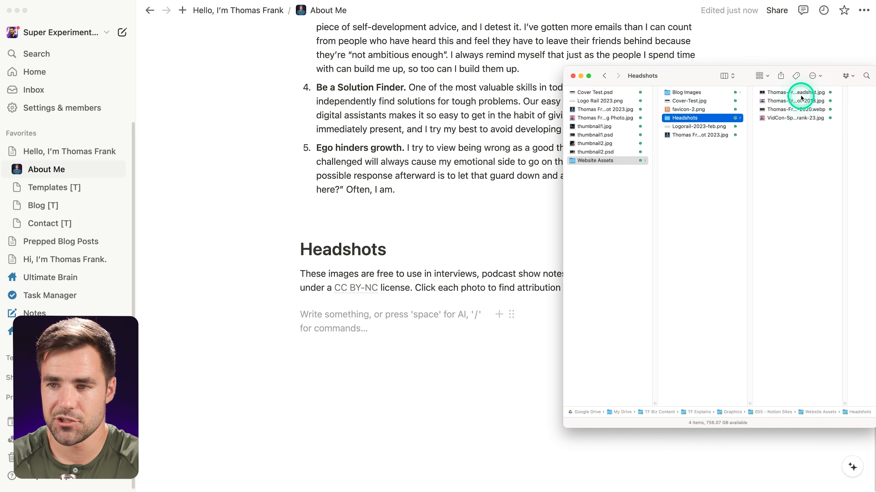
pyautogui.click(797, 94)
pyautogui.moveTo(723, 93); pyautogui.dragTo(316, 330)
pyautogui.click(727, 101)
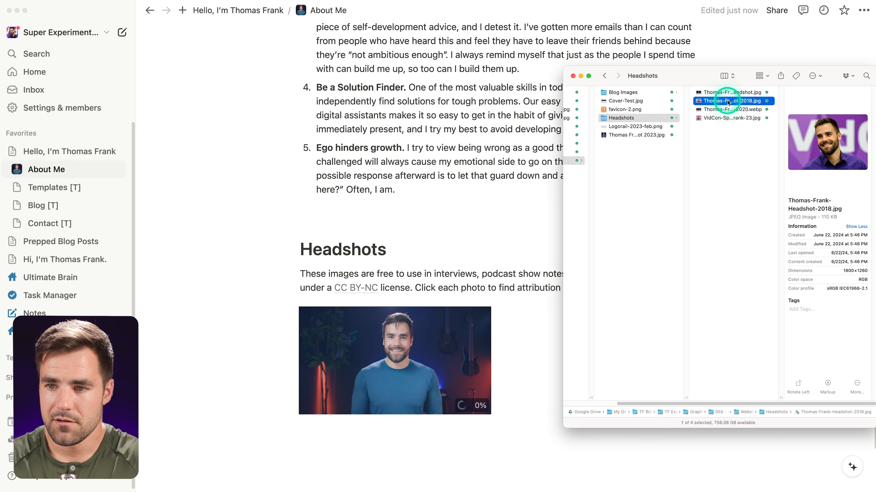
pyautogui.moveTo(723, 103); pyautogui.dragTo(364, 419)
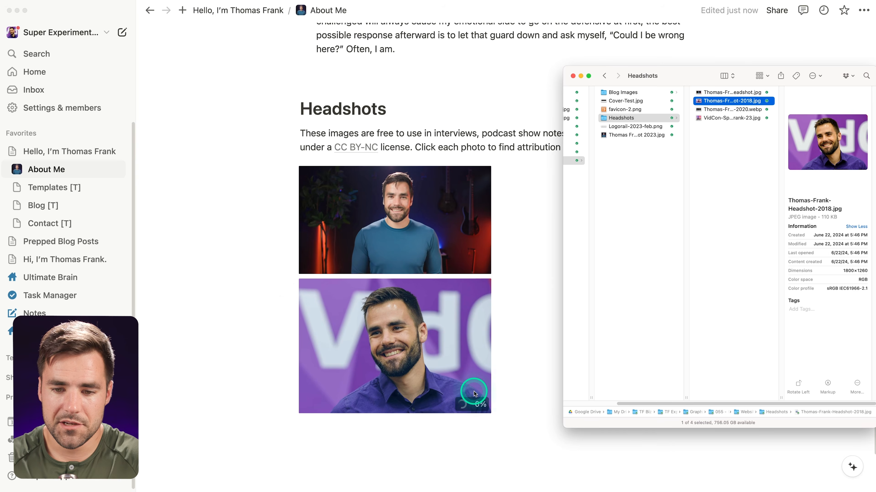
# Place the 2020 forest photo in the second column with the VidCon stage photo below it, and move the file window away.
pyautogui.moveTo(729, 109); pyautogui.dragTo(514, 169)
pyautogui.moveTo(675, 78); pyautogui.dragTo(752, 65)
pyautogui.moveTo(807, 106); pyautogui.dragTo(534, 281)
pyautogui.click(383, 428)
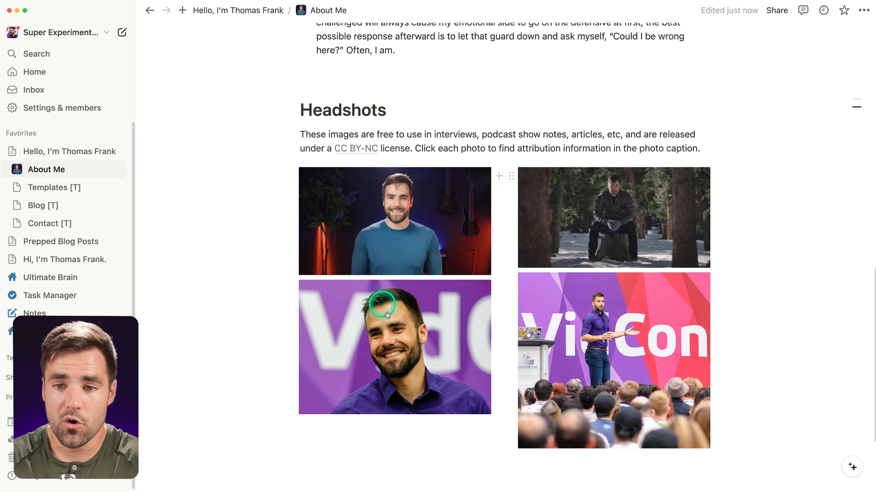
pyautogui.press('super+Tab')
pyautogui.moveTo(776, 56); pyautogui.dragTo(875, 59)
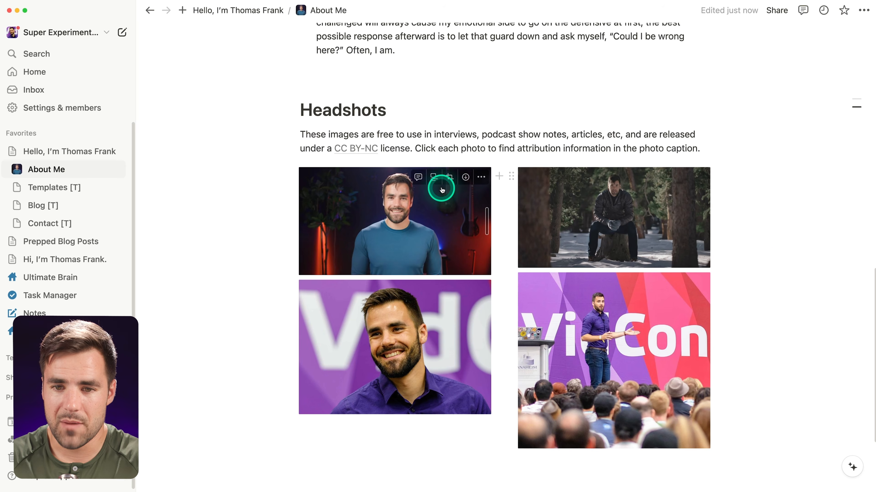
# Crop the blue-shirt headshot to a square centred on the person and save it.
pyautogui.click(447, 178)
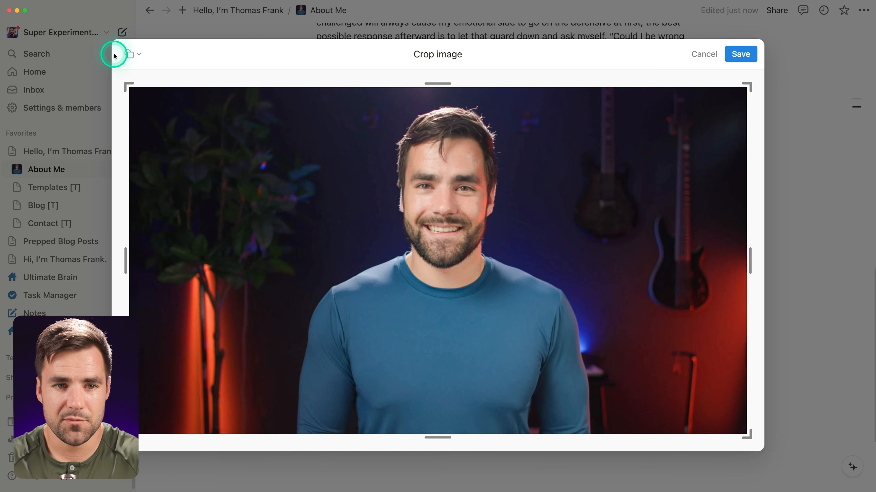
pyautogui.click(130, 54)
pyautogui.click(150, 116)
pyautogui.click(324, 238)
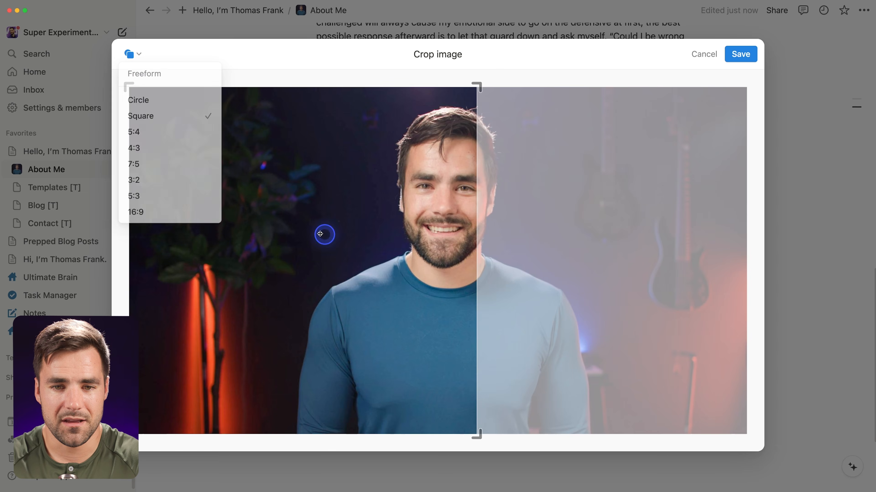
pyautogui.moveTo(324, 238); pyautogui.dragTo(459, 238)
pyautogui.click(740, 54)
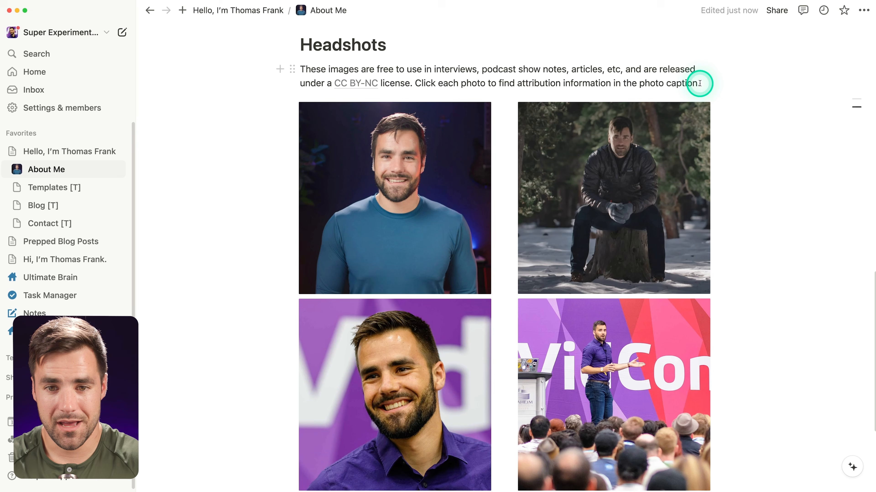
# Shift the square crop of the forest photo slightly and save it.
pyautogui.scroll(-2, 660, 183)
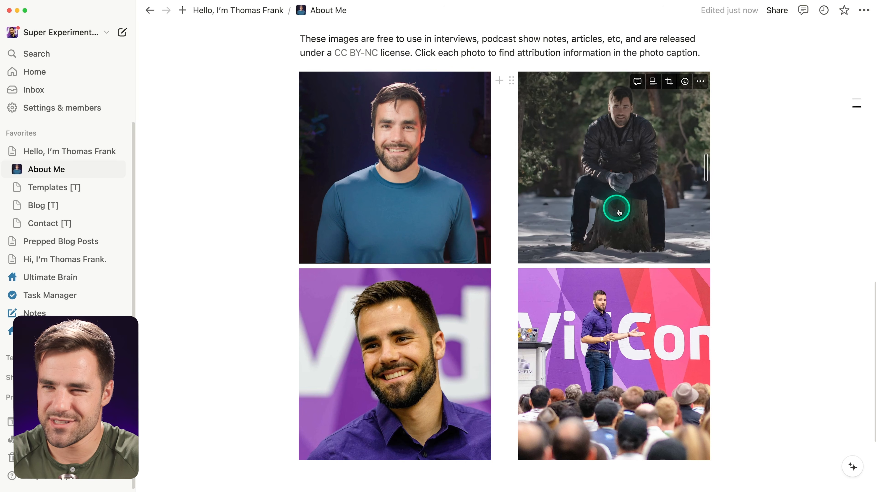
pyautogui.click(668, 82)
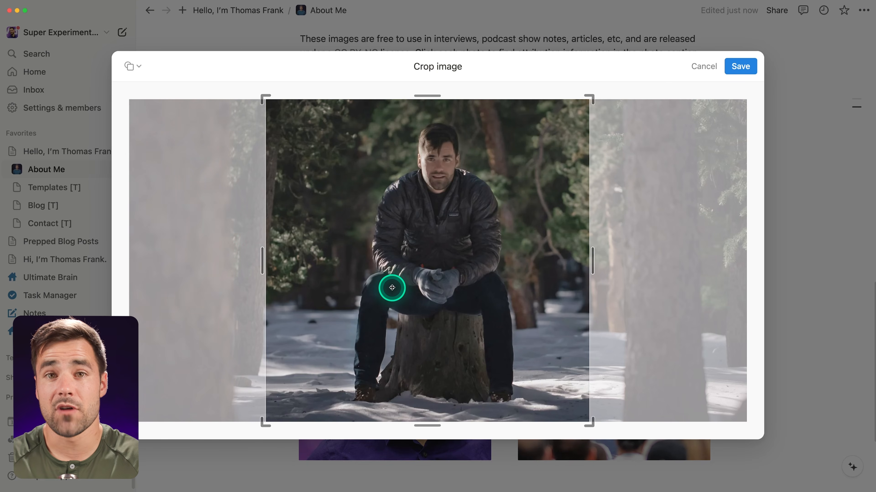
pyautogui.moveTo(358, 223); pyautogui.dragTo(365, 225)
pyautogui.click(740, 66)
# Add a Heading 1 reading "Press" below the headshot columns, leaving a blank line above it, and copy the source content for the section.
pyautogui.scroll(-5, 758, 242)
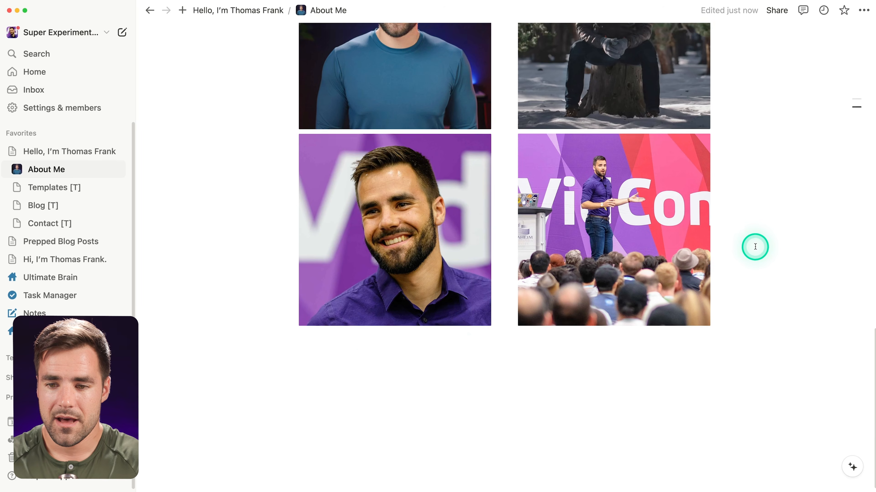
pyautogui.click(359, 349)
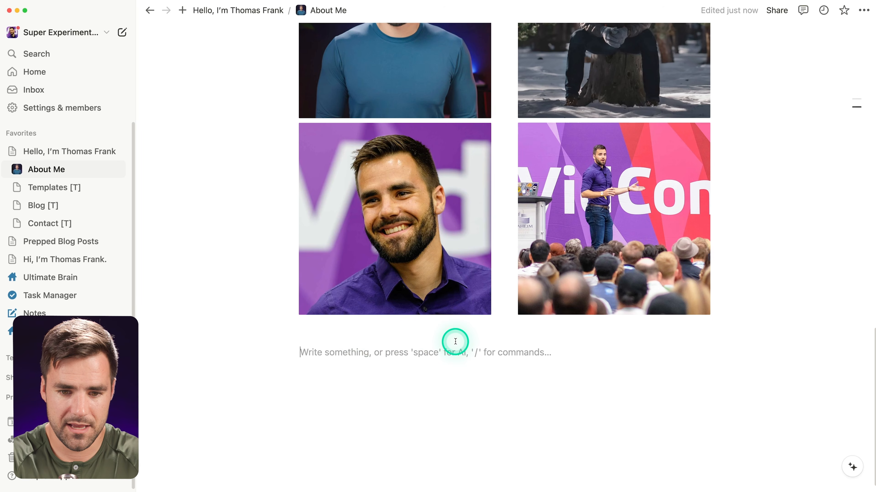
pyautogui.write('/h1')
pyautogui.press('Return')
pyautogui.write('Pre')
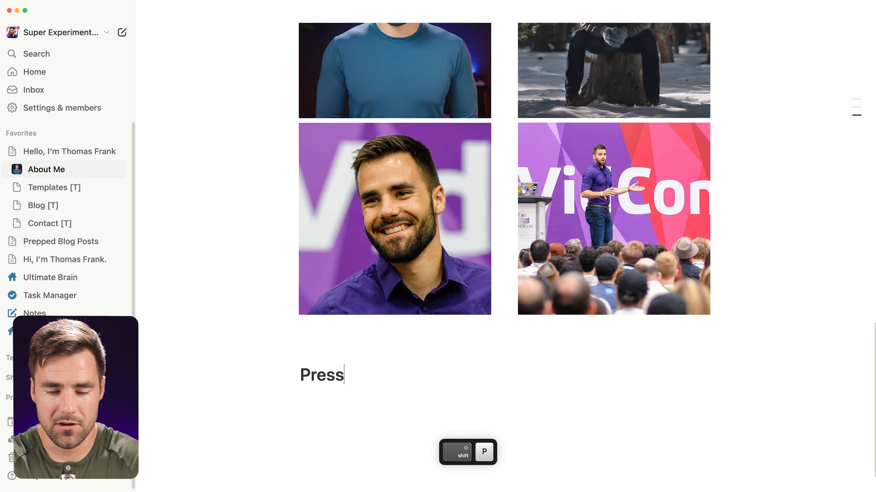
pyautogui.write('ss')
pyautogui.press('Return')
pyautogui.scroll(-2, 445, 336)
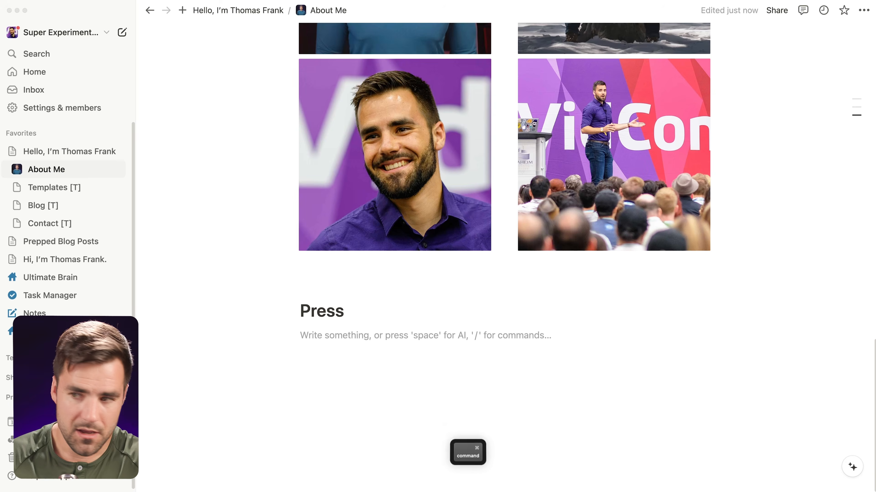
pyautogui.press('super+c')
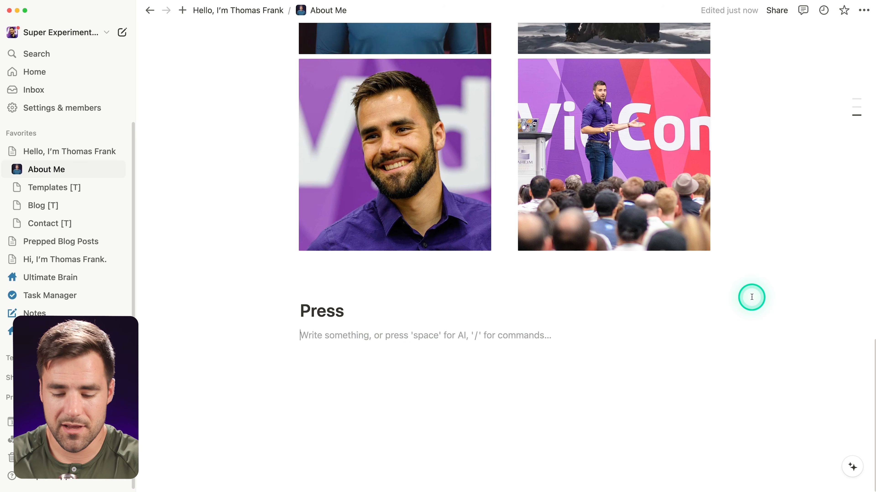
pyautogui.write('/togg')
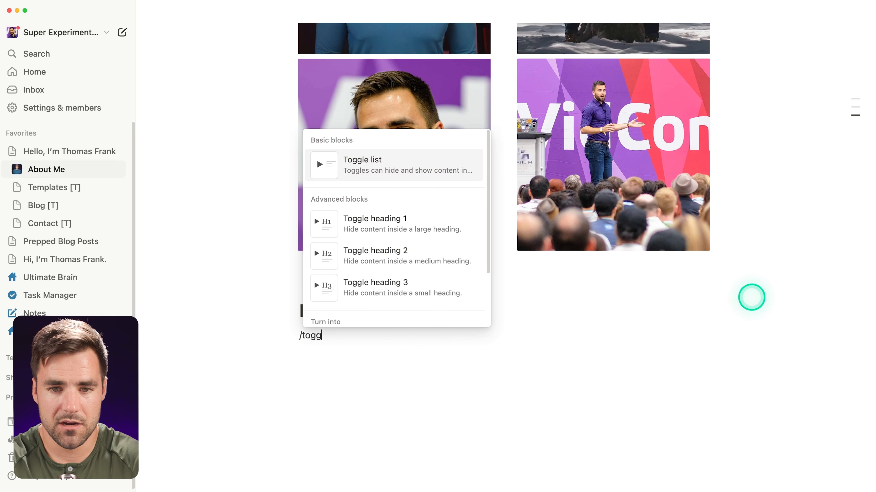
pyautogui.press('Return')
pyautogui.press('BackSpace')
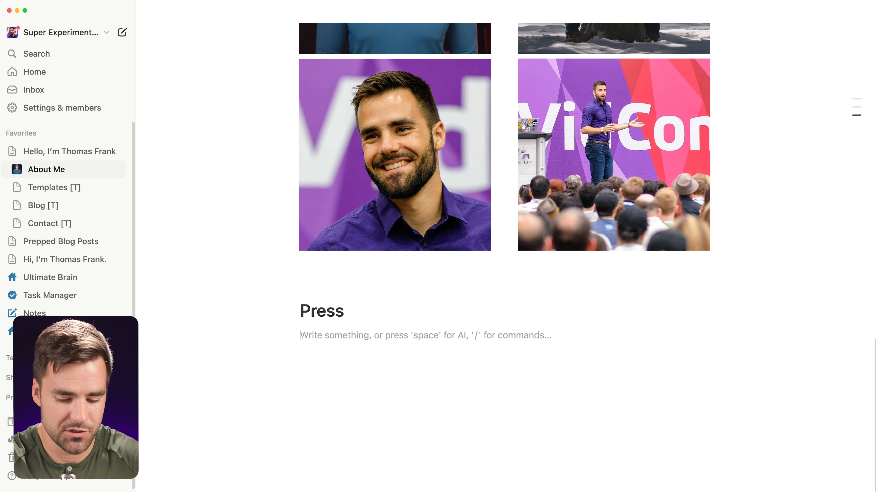
# Paste the copied Features and Interviews toggles beneath the Press heading.
pyautogui.write('>')
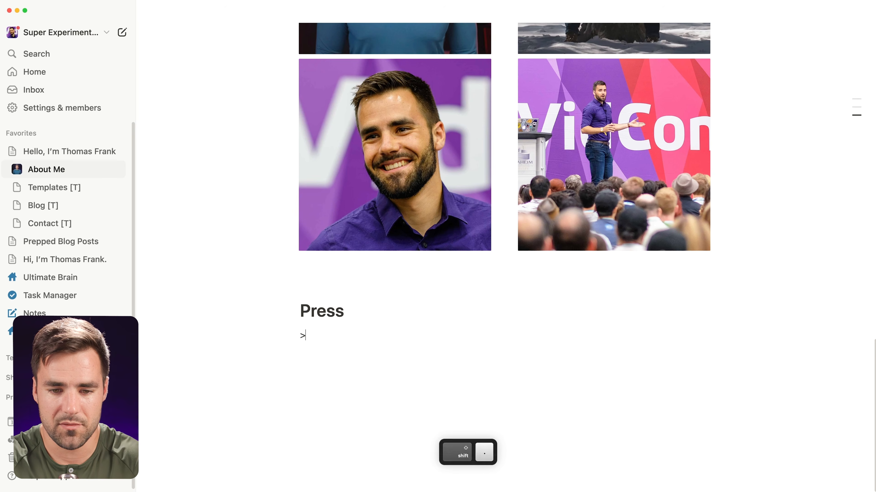
pyautogui.press('BackSpace')
pyautogui.press('super+v')
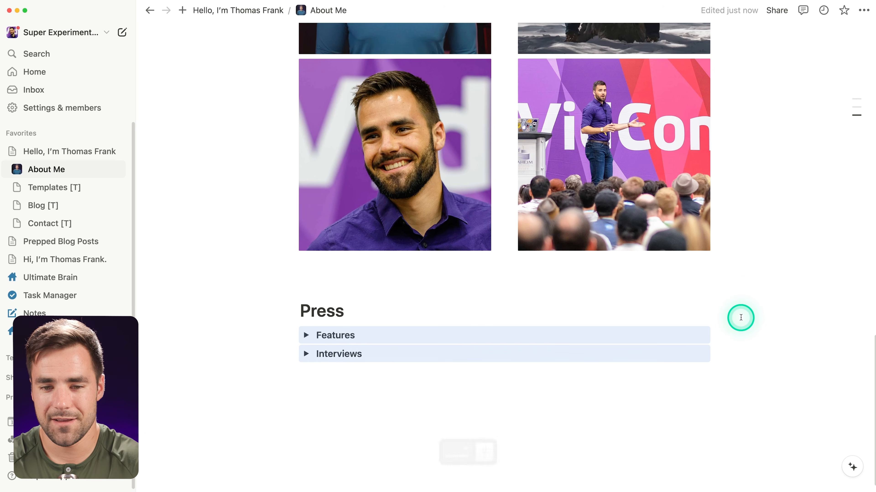
pyautogui.scroll(-1, 743, 310)
pyautogui.click(725, 299)
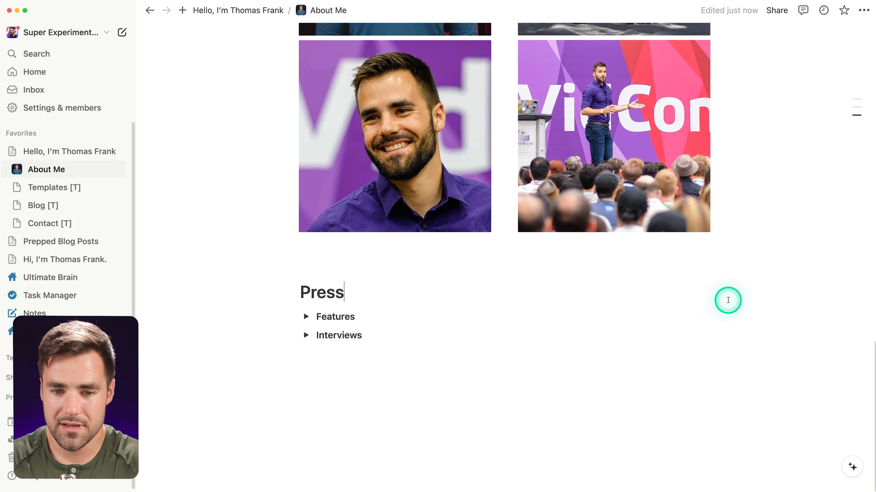
# Expand the Features toggle, review its list of linked articles, and collapse it again.
pyautogui.click(305, 317)
pyautogui.scroll(-6, 527, 319)
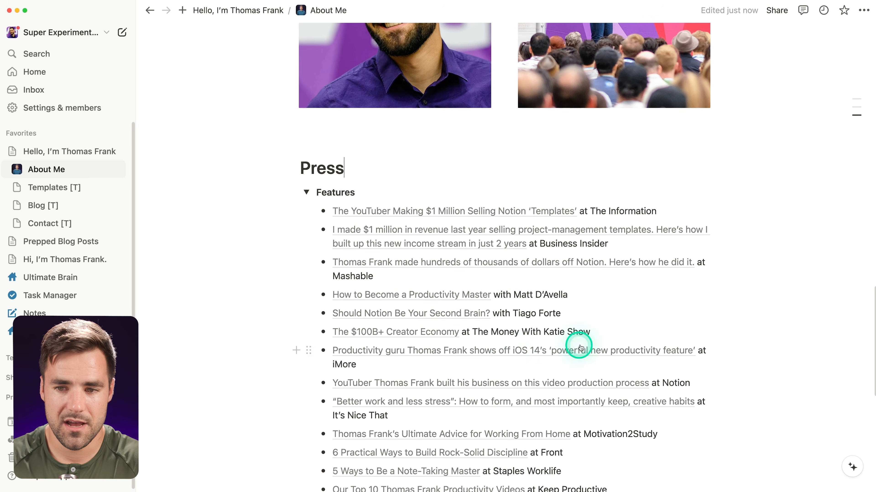
pyautogui.scroll(-3, 759, 303)
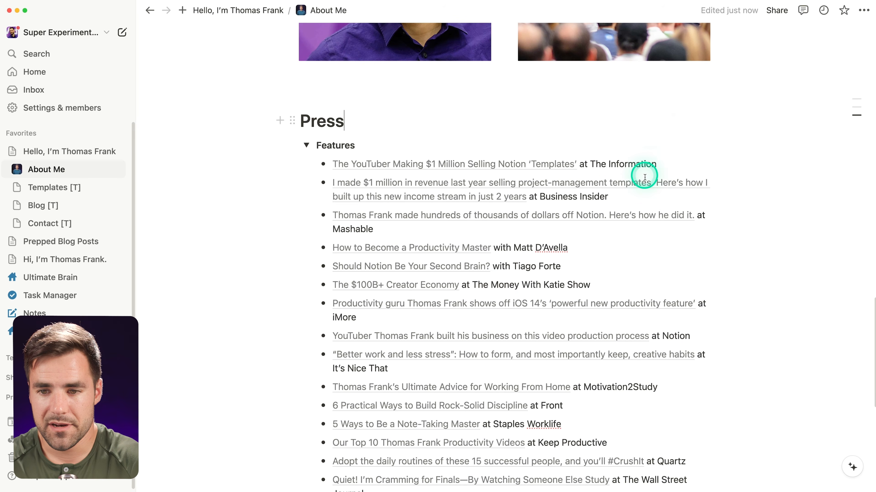
pyautogui.scroll(-1, 742, 255)
pyautogui.scroll(-1, 742, 255)
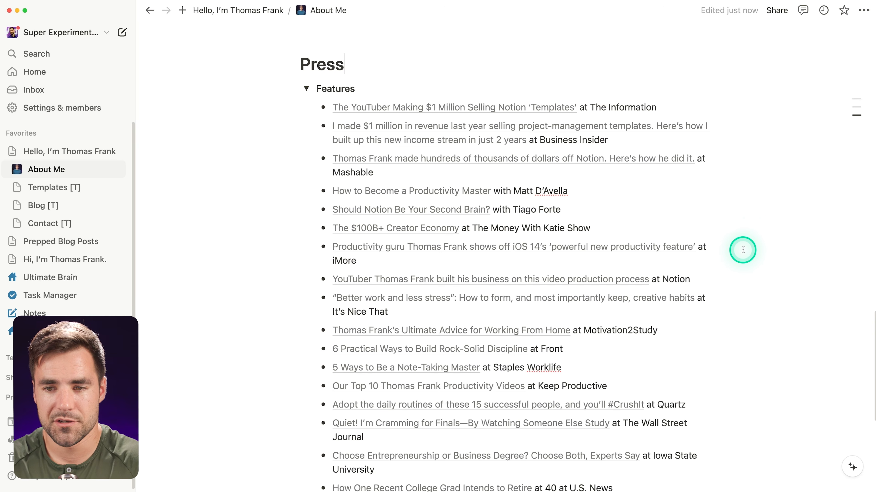
pyautogui.scroll(-1, 749, 240)
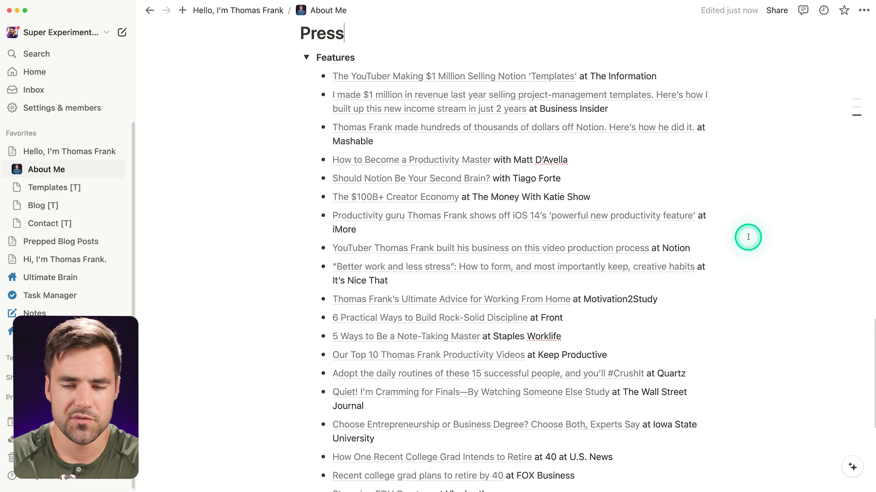
pyautogui.scroll(-7, 531, 326)
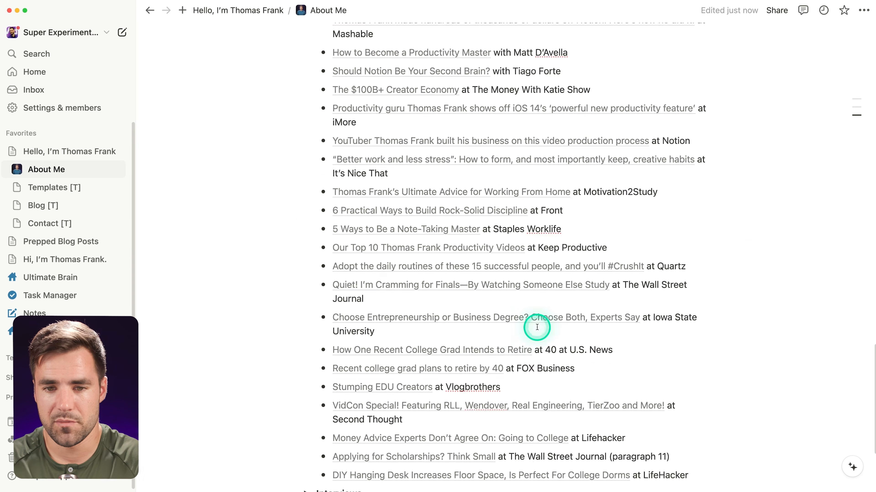
pyautogui.scroll(4, 553, 333)
pyautogui.scroll(1, 710, 287)
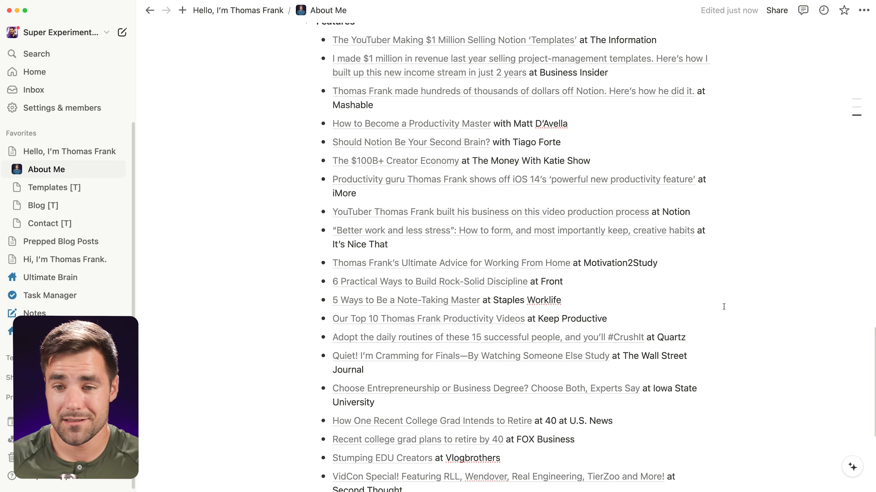
pyautogui.scroll(1, 724, 307)
pyautogui.click(307, 35)
# Expand the Interviews toggle, review its list of linked podcast appearances, and collapse it again.
pyautogui.click(299, 333)
pyautogui.scroll(-8, 310, 338)
pyautogui.scroll(-3, 431, 293)
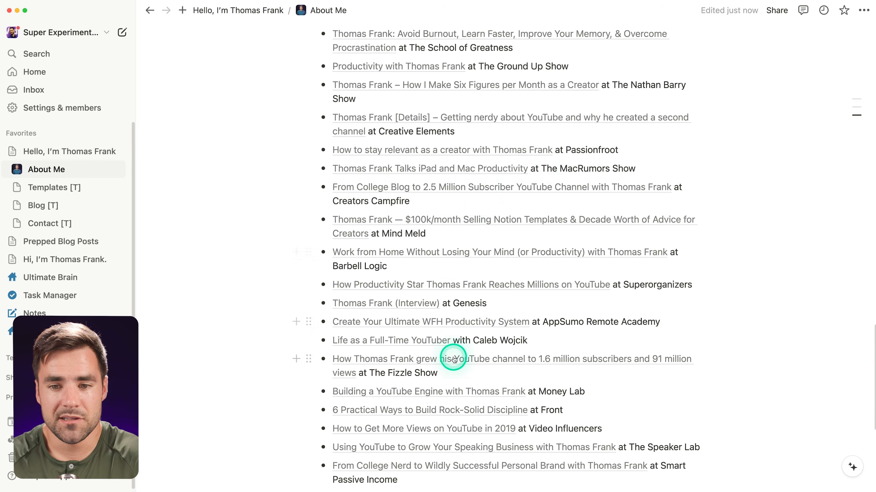
pyautogui.scroll(-3, 453, 356)
pyautogui.scroll(7, 453, 352)
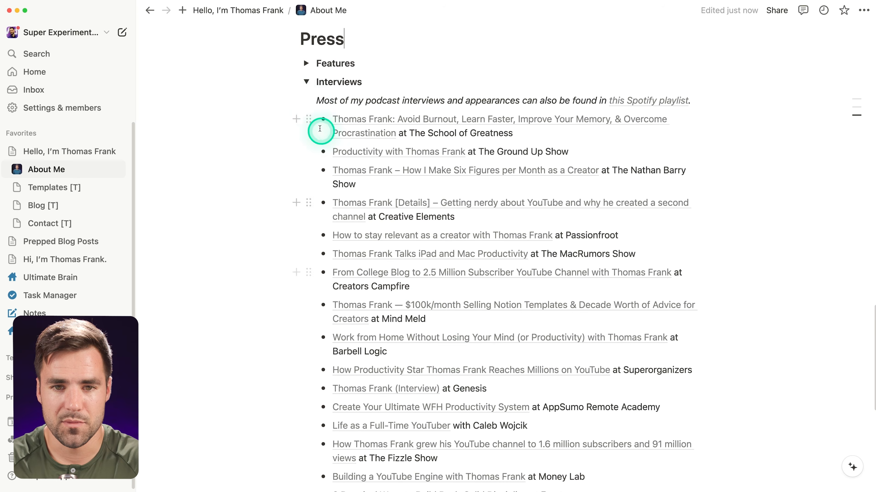
pyautogui.click(306, 82)
# Add a divider below the Interviews toggle and paste the 2024 copyright line under it as plain text.
pyautogui.click(357, 356)
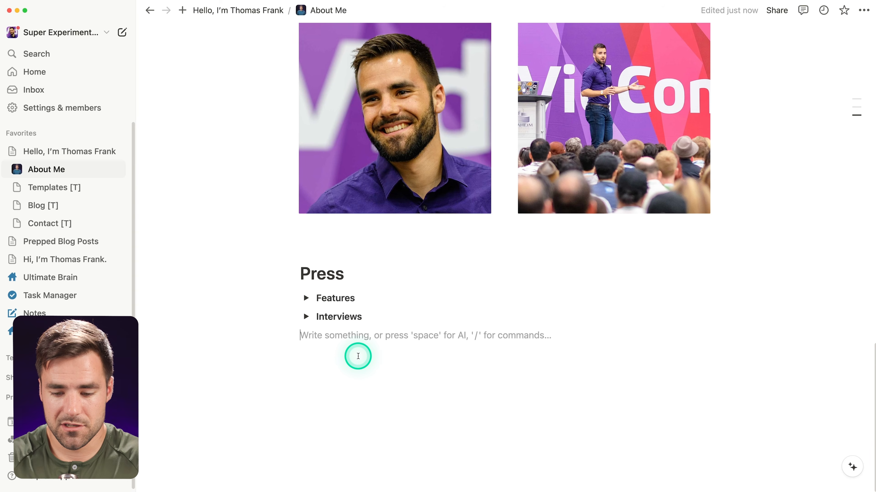
pyautogui.write('--')
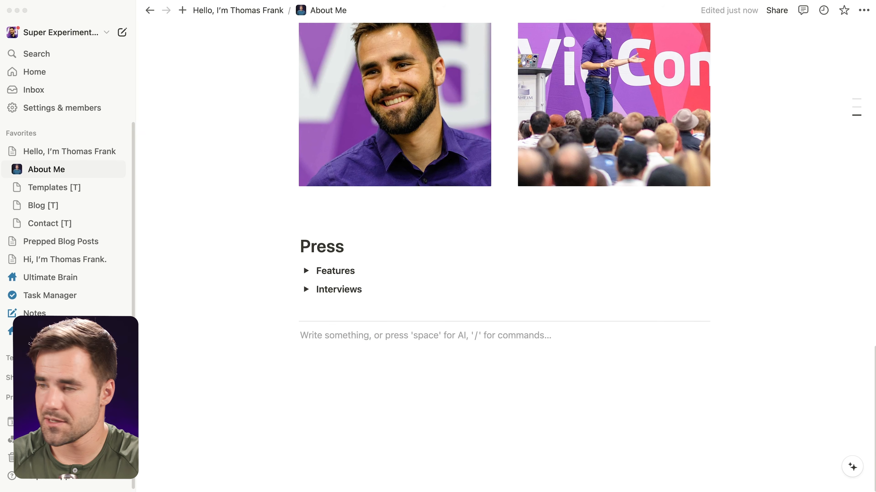
pyautogui.press('super+v')
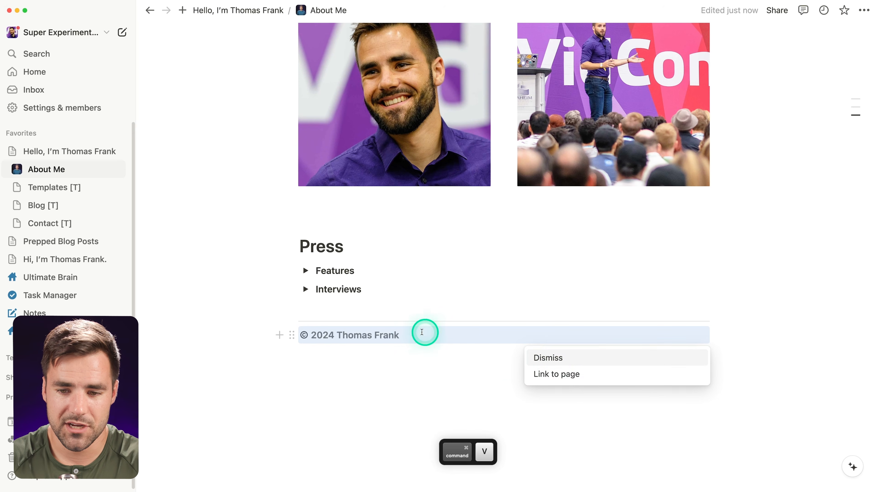
pyautogui.click(565, 358)
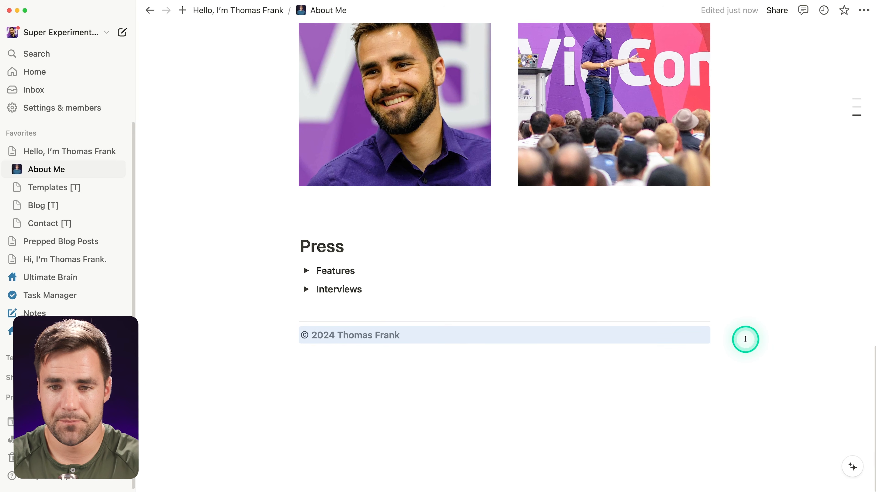
# Go to the Templates subpage and remove the "[T]" suffix from its title.
pyautogui.scroll(20, 731, 343)
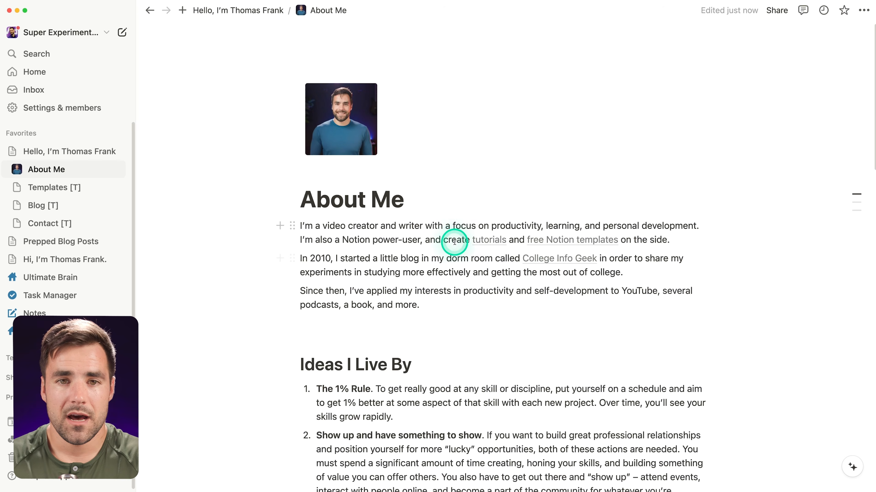
pyautogui.click(50, 189)
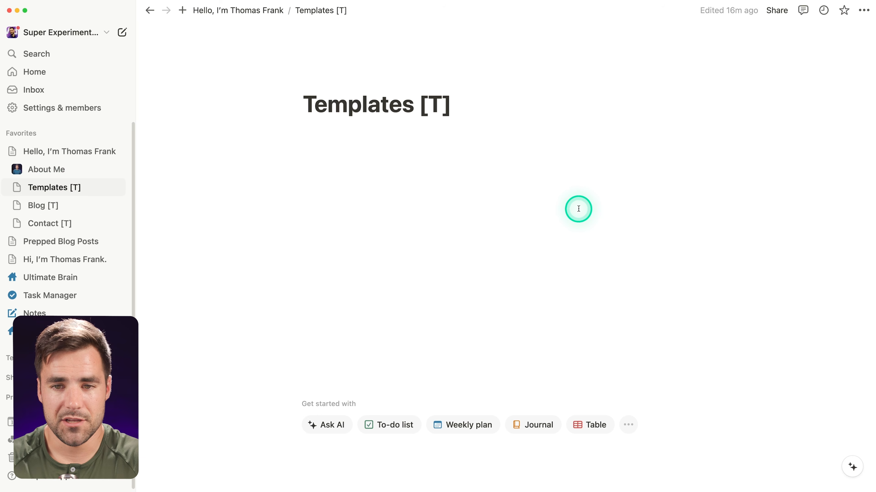
pyautogui.press('BackSpace')
pyautogui.press('BackSpace')
pyautogui.press('BackSpace')
pyautogui.press('BackSpace')
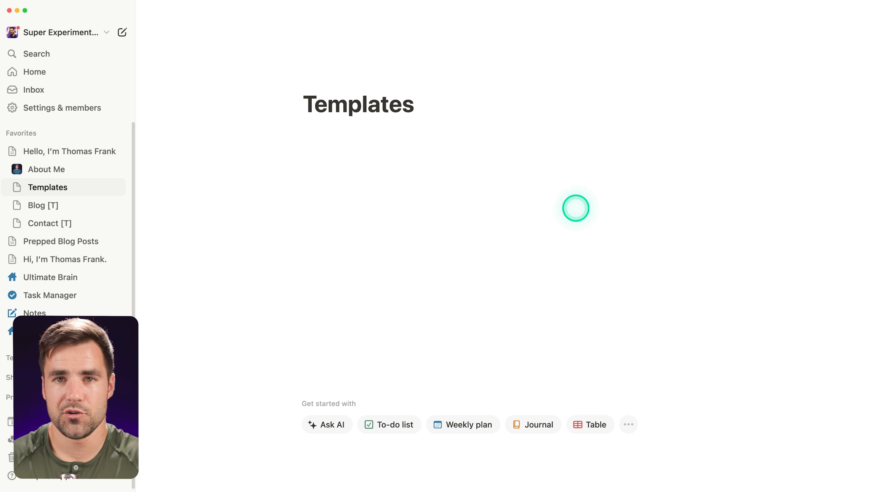
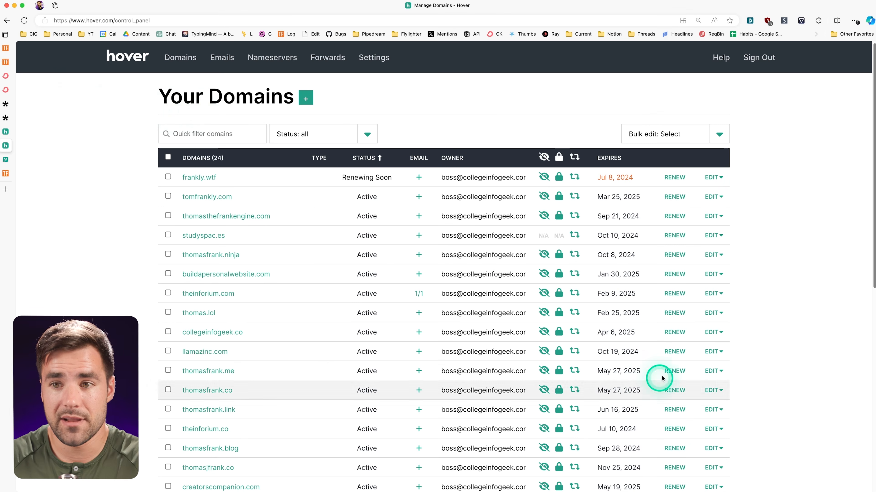
# Switch to the website's home page in Notion and publish it to the web.
pyautogui.click(16, 66)
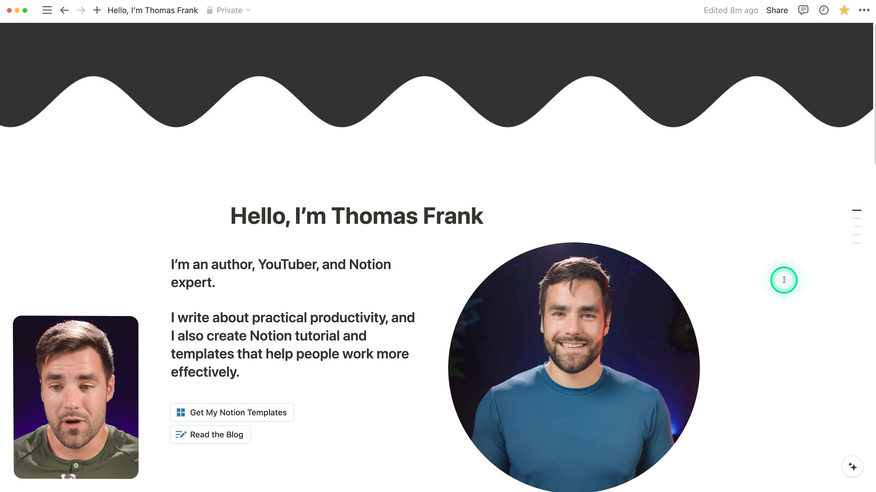
pyautogui.scroll(-5, 774, 254)
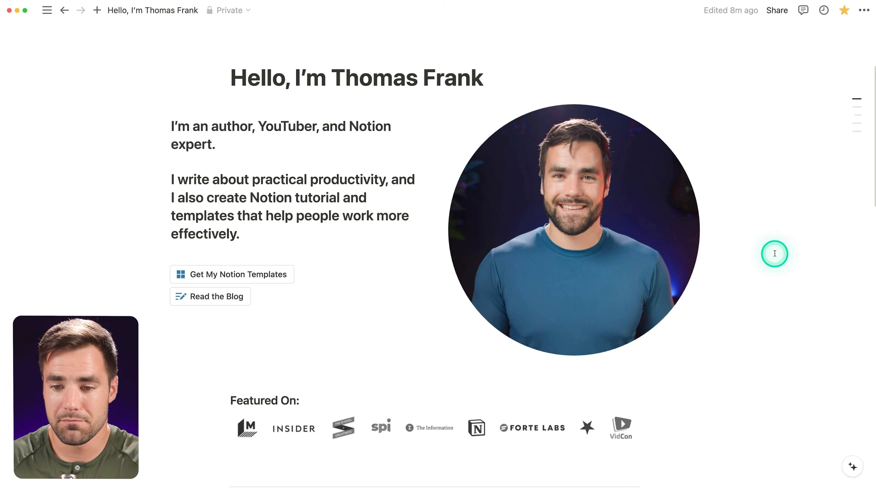
pyautogui.scroll(5, 774, 253)
pyautogui.click(777, 11)
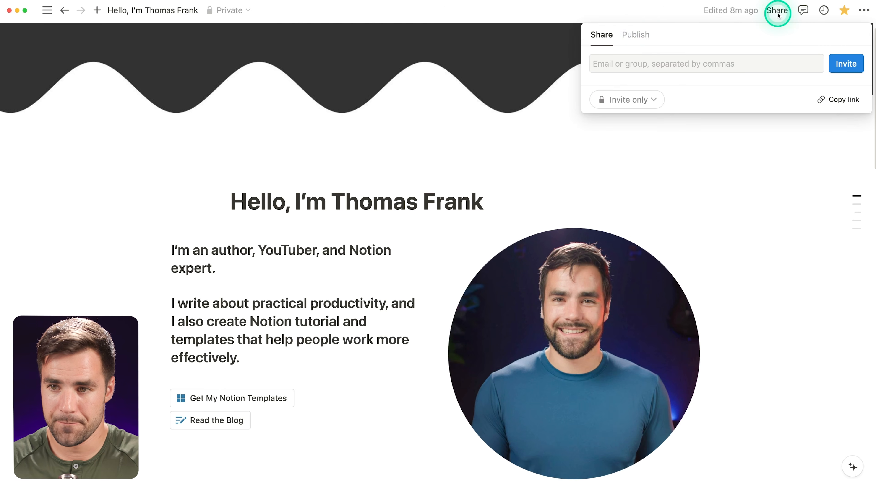
pyautogui.click(636, 34)
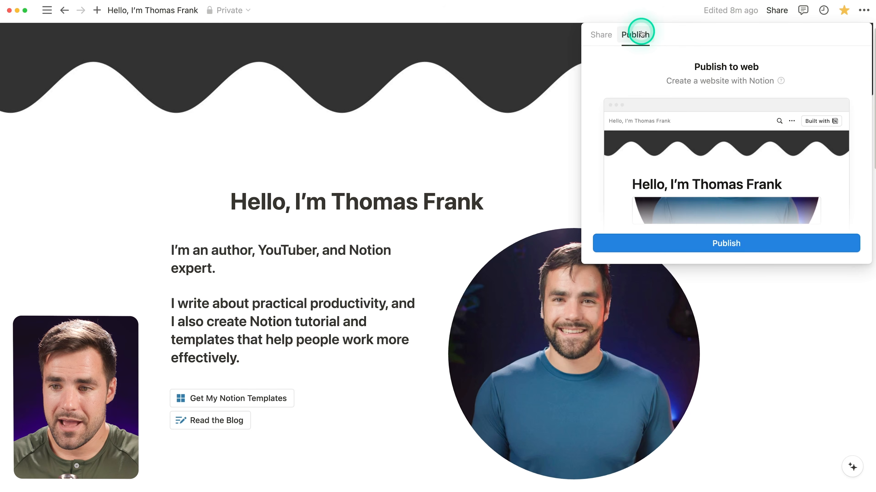
pyautogui.click(759, 244)
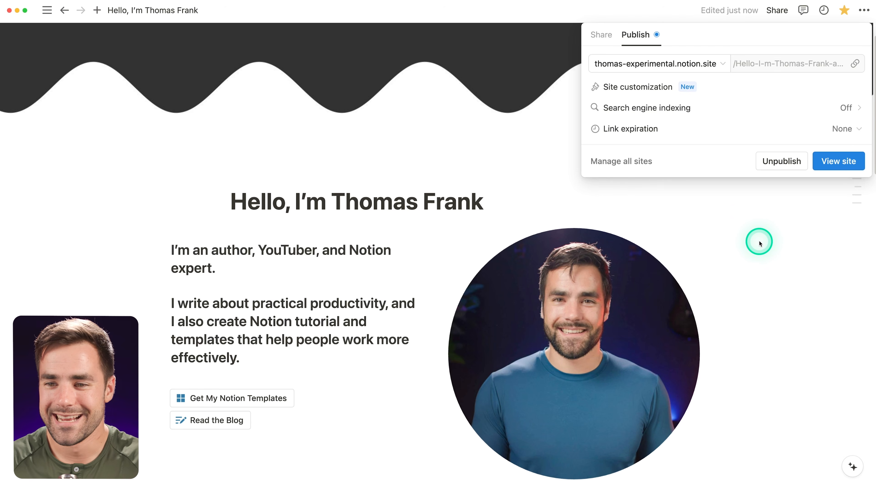
# View the published site in the browser, check it down to the newsletter form and footer, and return to Notion.
pyautogui.click(837, 161)
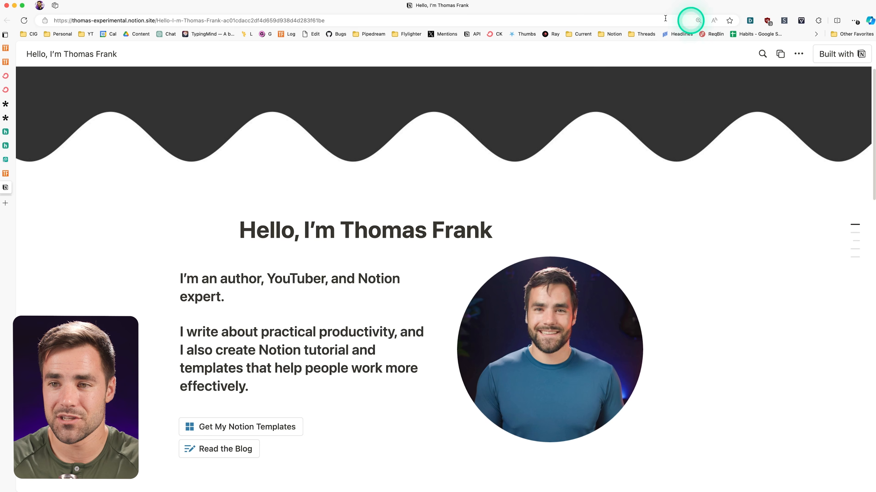
pyautogui.scroll(-20, 724, 317)
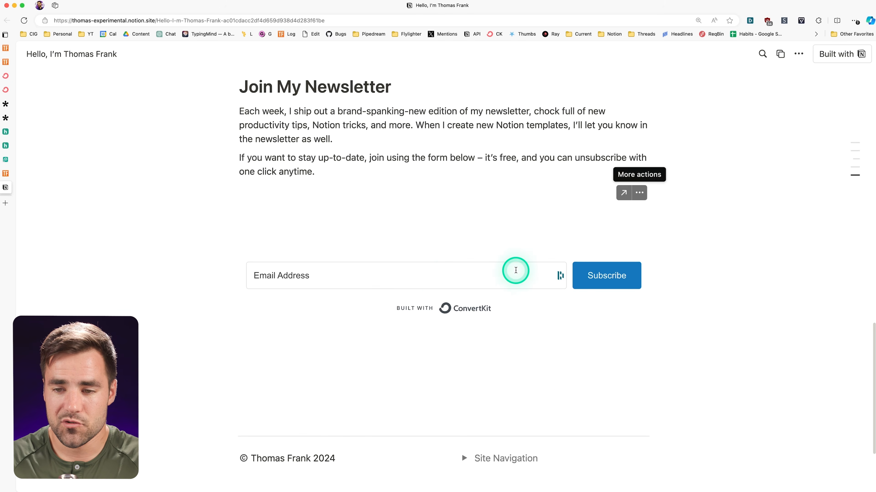
pyautogui.scroll(15, 512, 242)
pyautogui.click(233, 192)
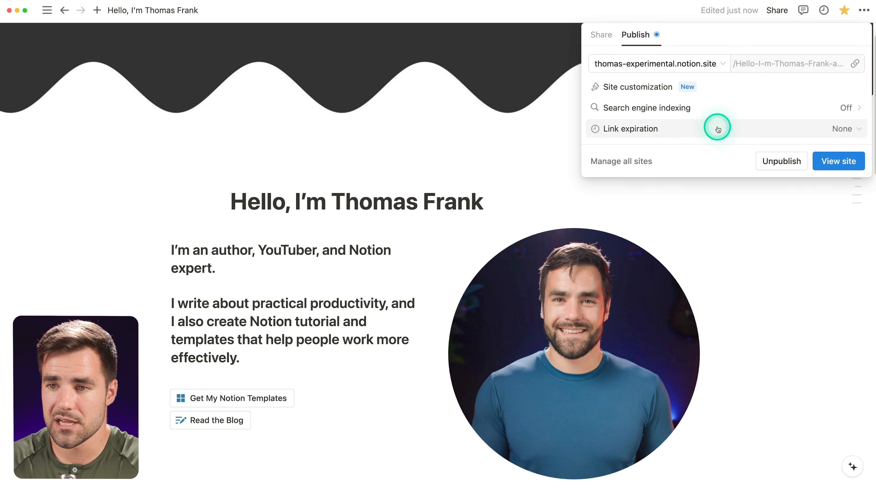
# Open the site customization and upload the 2021 on-set headshot from the Website Assets Headshots folder as the share preview image.
pyautogui.click(731, 87)
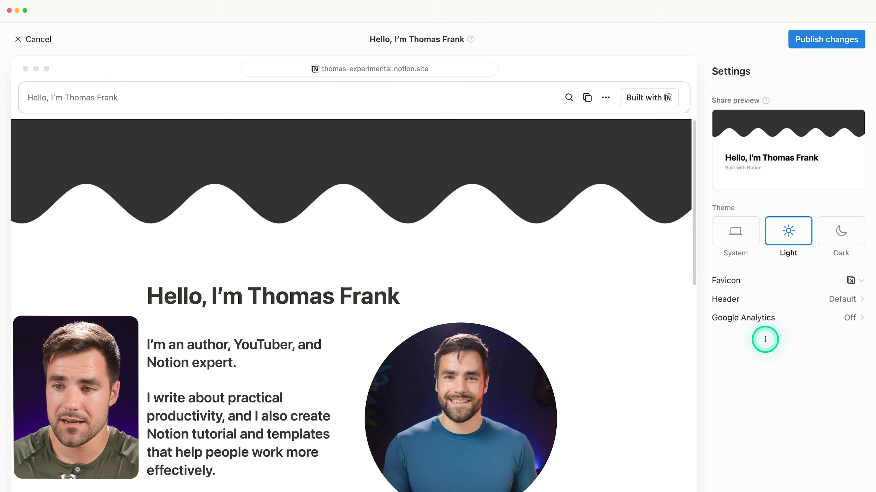
pyautogui.moveTo(774, 173)
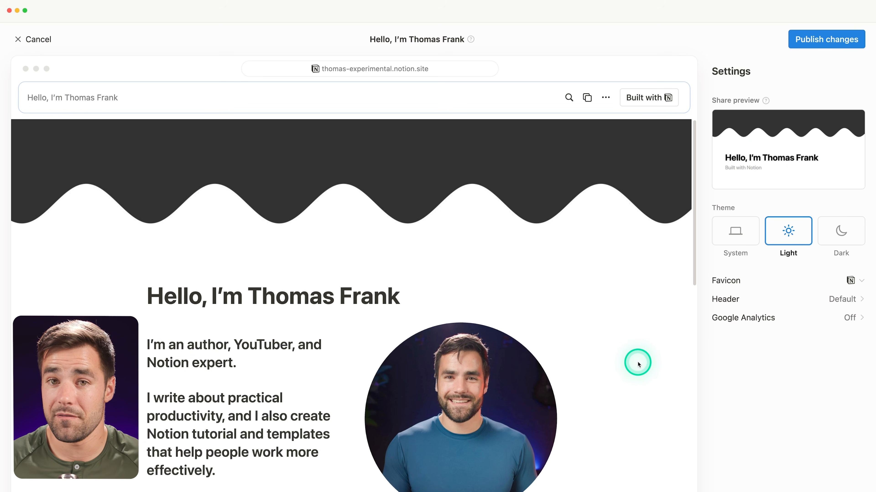
pyautogui.moveTo(754, 140)
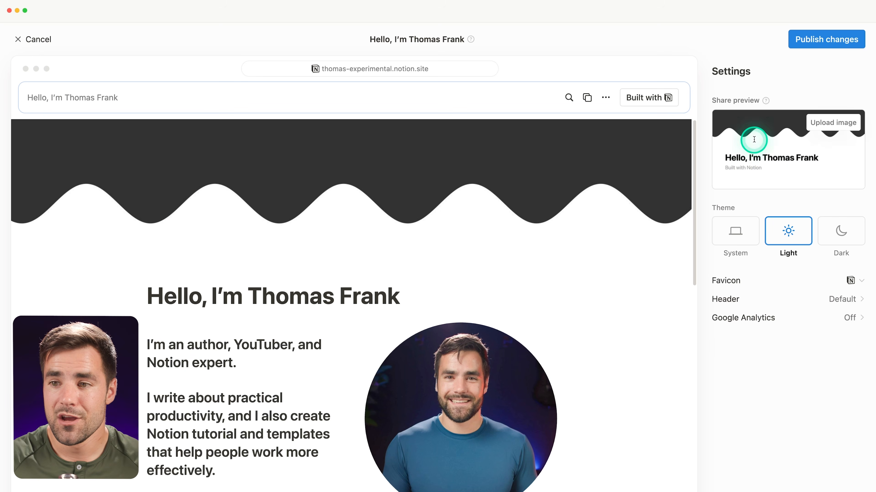
pyautogui.click(823, 125)
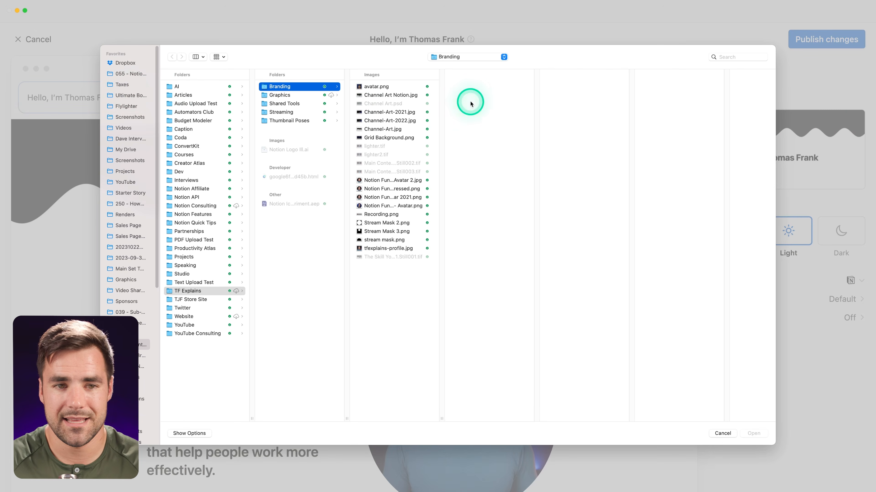
pyautogui.click(130, 75)
pyautogui.click(196, 86)
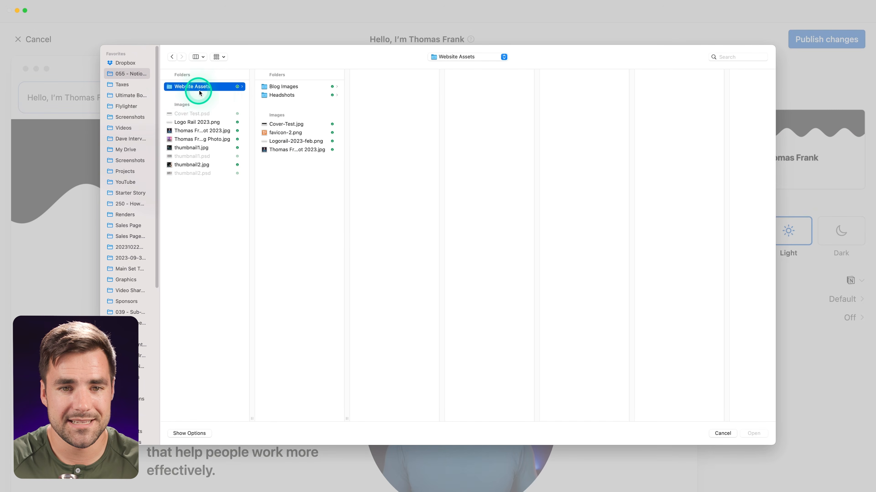
pyautogui.click(283, 150)
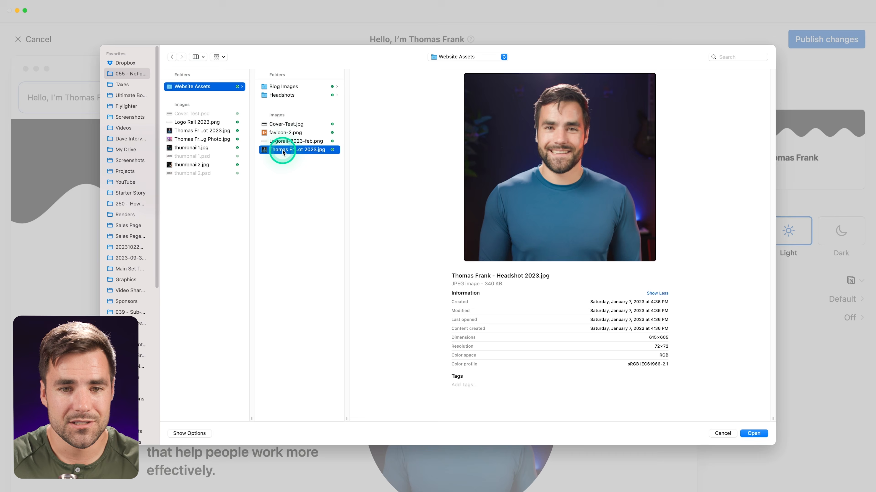
pyautogui.click(285, 96)
pyautogui.click(391, 87)
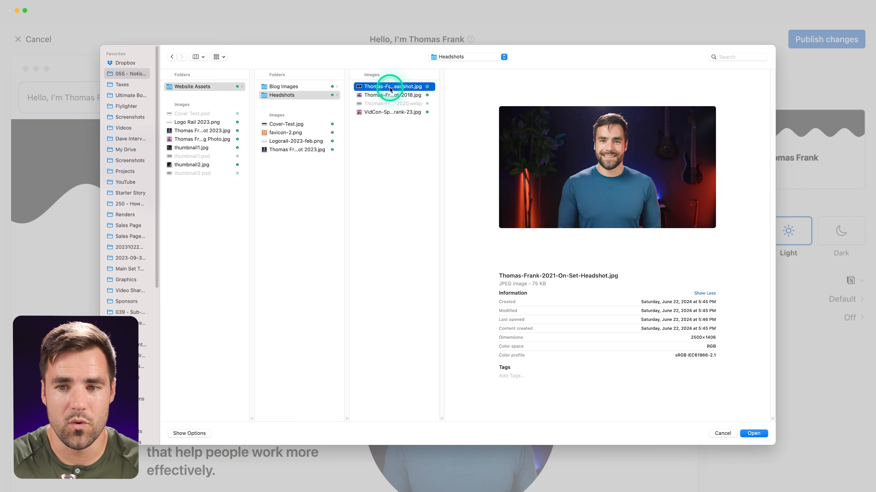
pyautogui.click(387, 113)
pyautogui.click(390, 86)
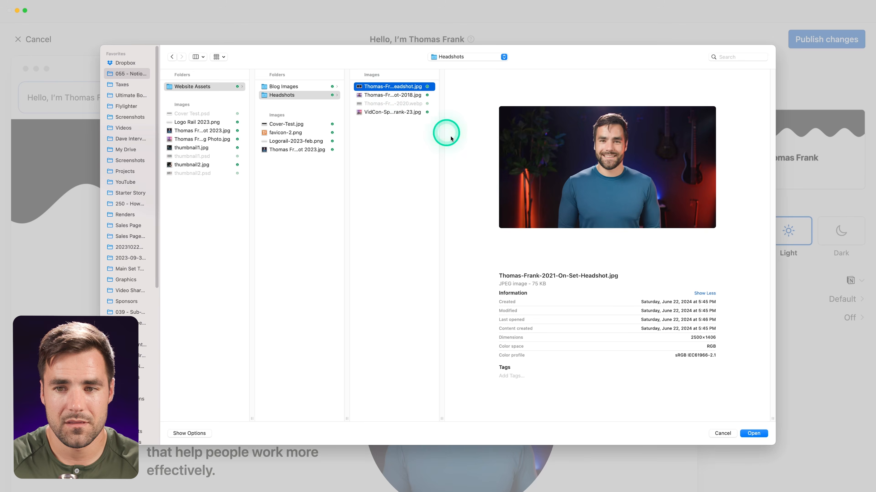
pyautogui.click(754, 433)
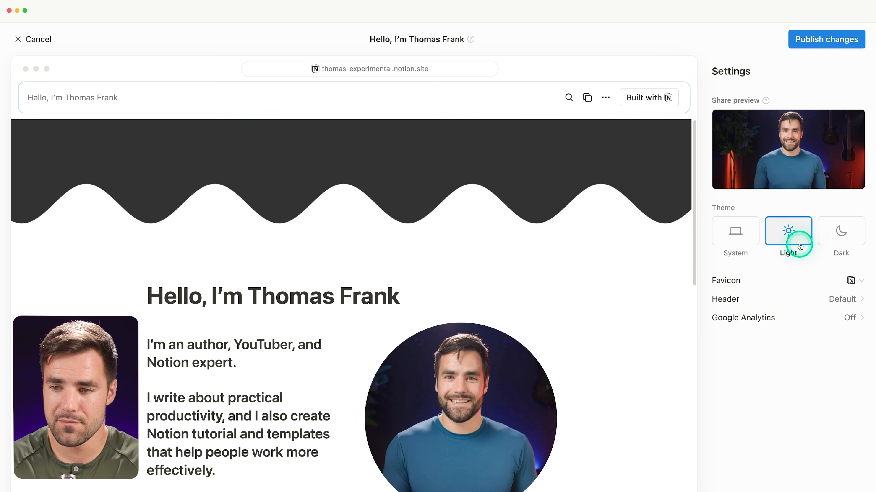
# Preview the site in the Dark and System themes, and return it to the Light theme.
pyautogui.click(838, 235)
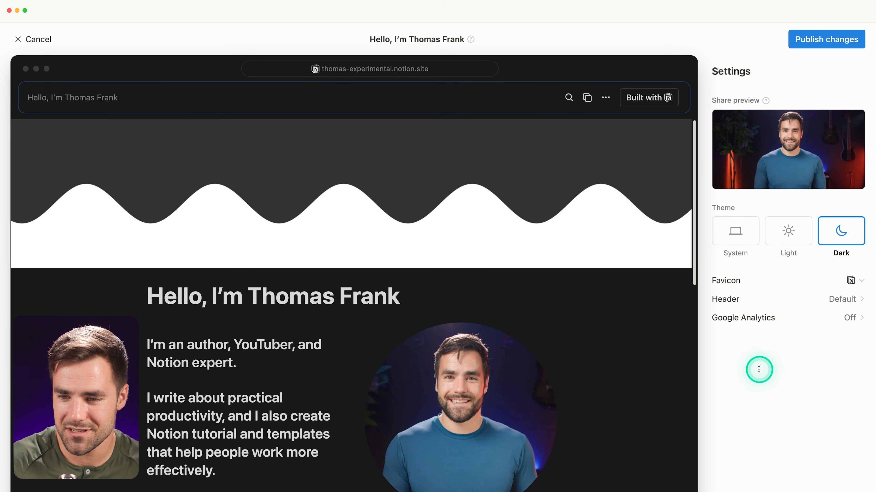
pyautogui.click(735, 226)
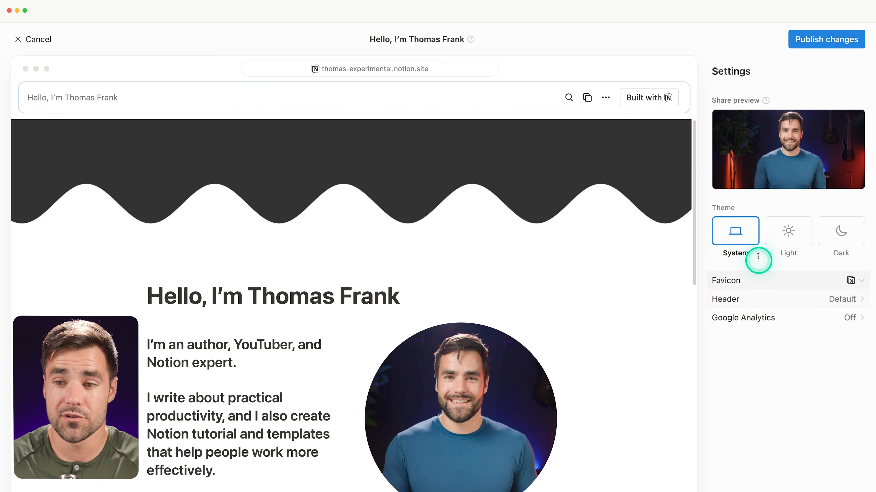
pyautogui.click(788, 234)
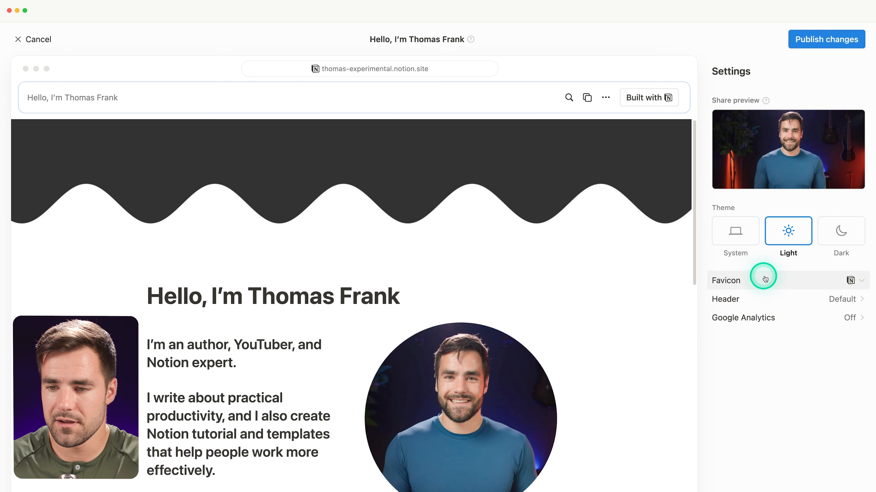
# Upload favicon-2.png from the Website Assets folder as the site's custom favicon.
pyautogui.click(793, 280)
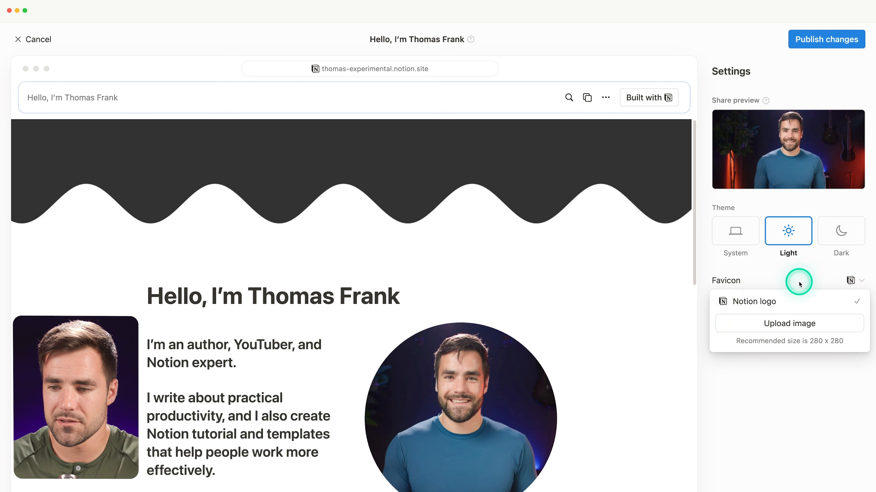
pyautogui.click(777, 329)
pyautogui.click(127, 78)
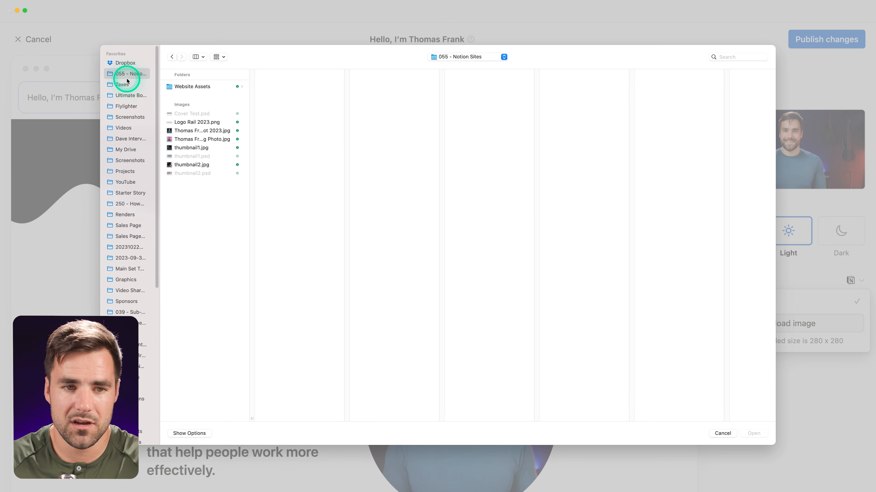
pyautogui.click(200, 87)
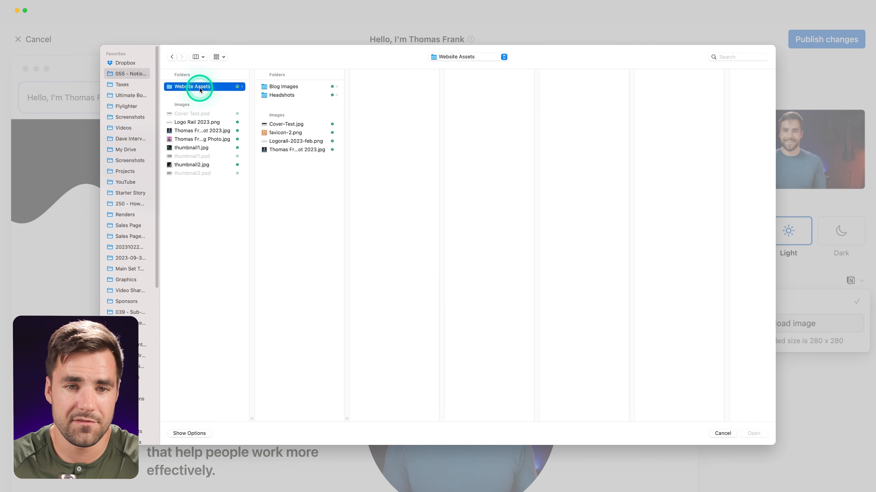
pyautogui.click(281, 133)
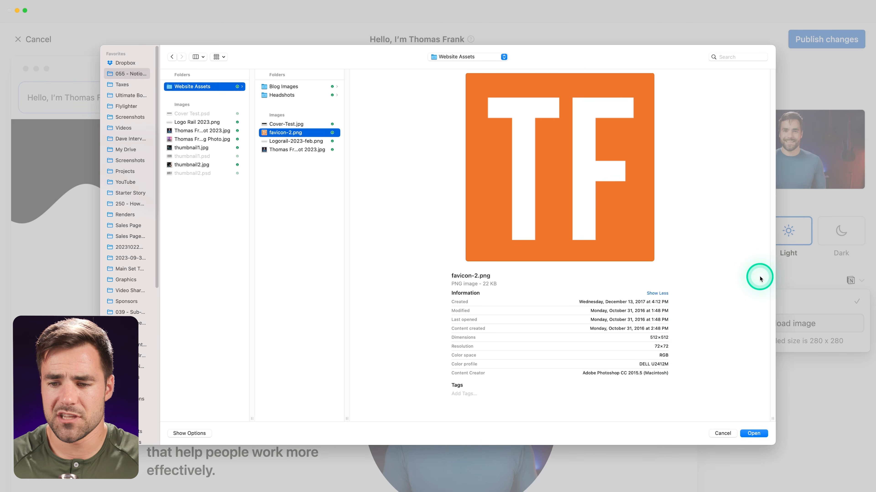
pyautogui.click(759, 433)
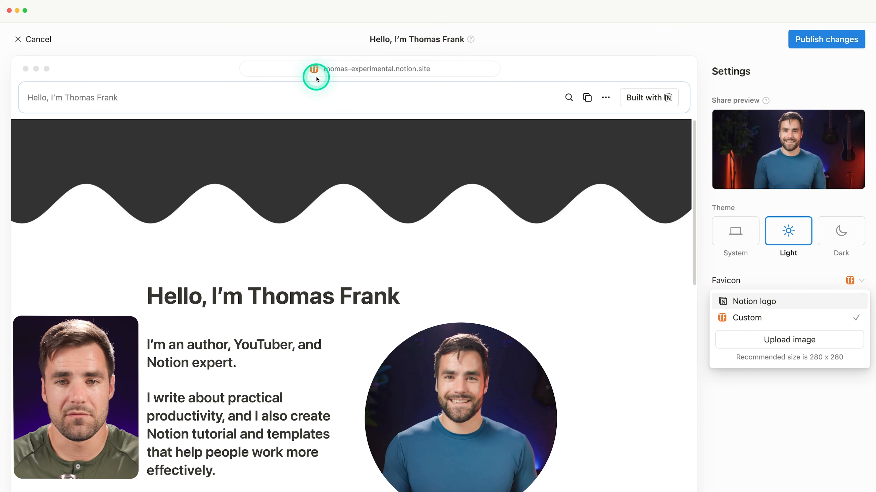
pyautogui.click(794, 433)
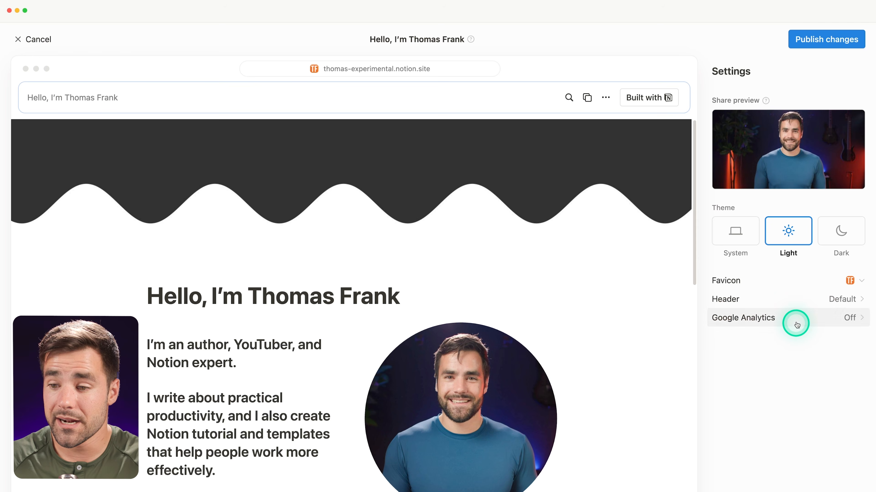
# Look at the Google Analytics measurement ID setting and return to the site settings without entering an ID.
pyautogui.click(819, 319)
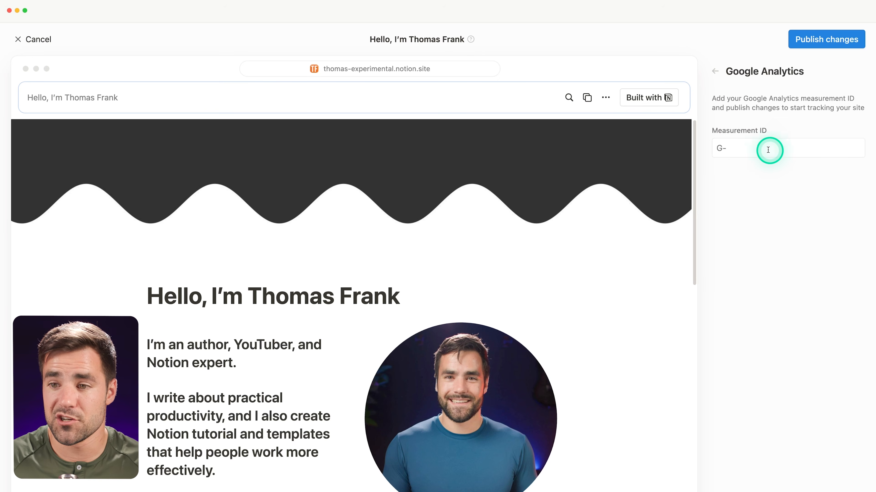
pyautogui.click(711, 70)
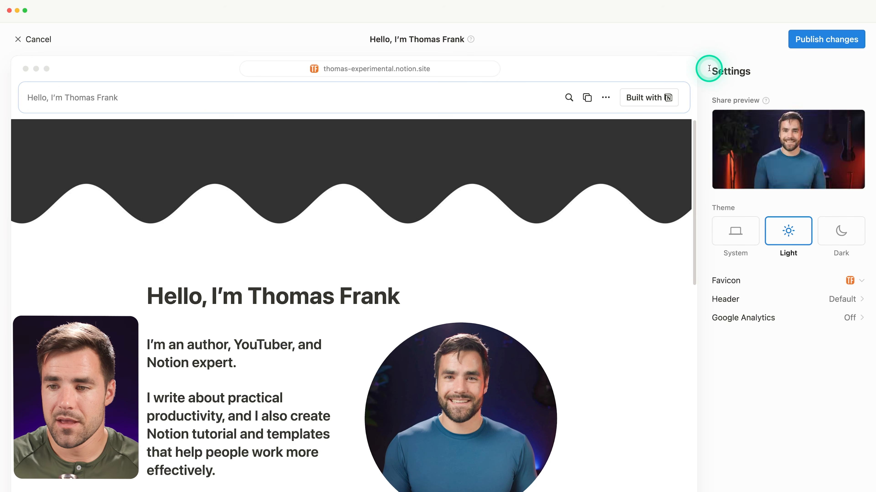
# In the site header settings, try hiding and restoring the breadcrumbs, and turn off Search and Duplicate as template.
pyautogui.click(816, 298)
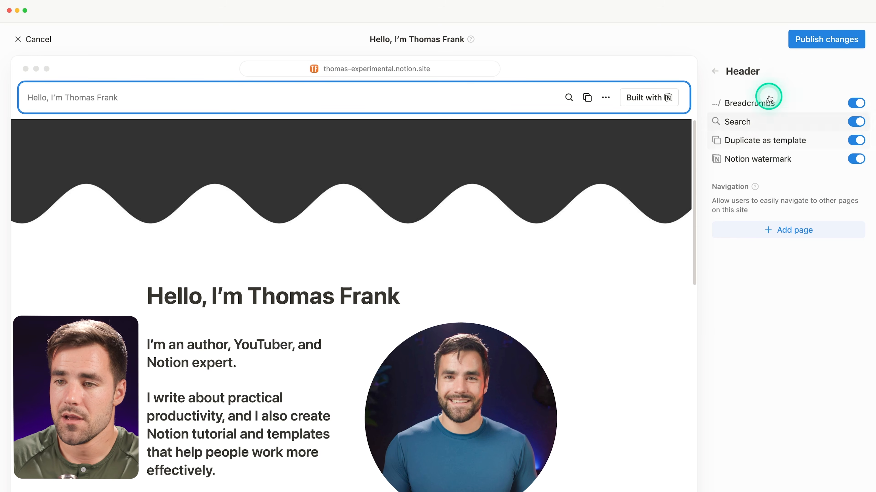
pyautogui.click(858, 103)
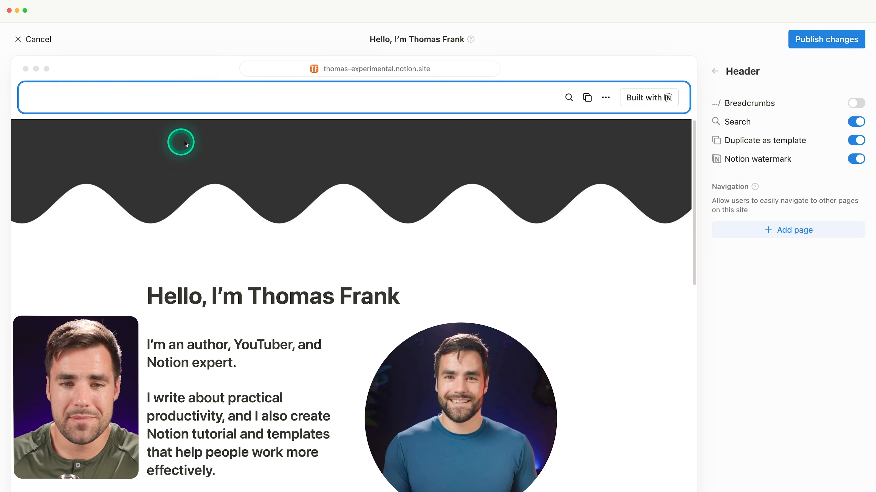
pyautogui.click(857, 103)
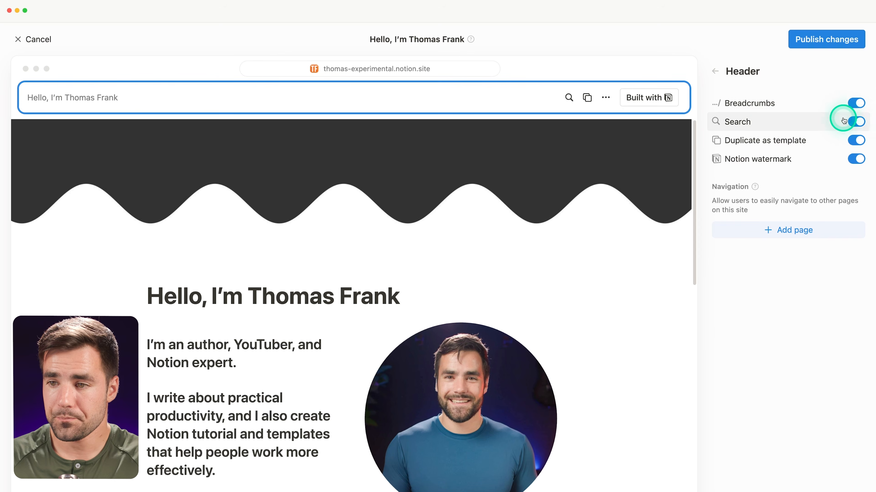
pyautogui.click(856, 122)
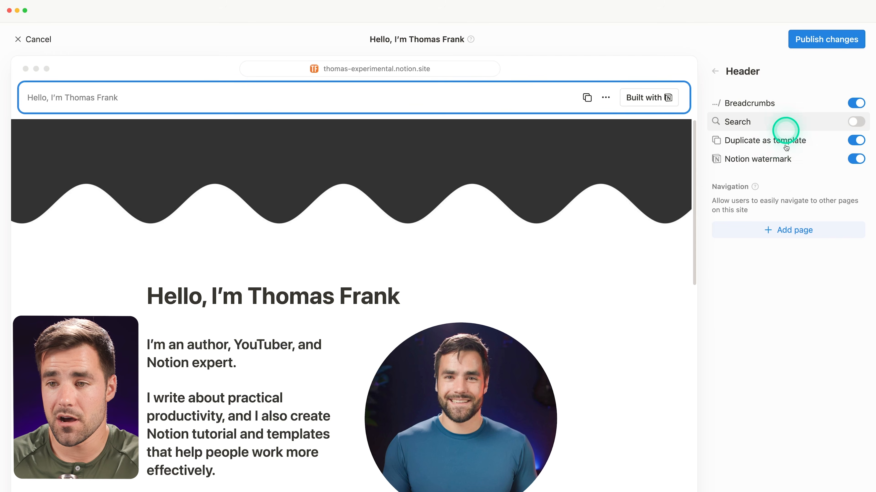
pyautogui.click(855, 140)
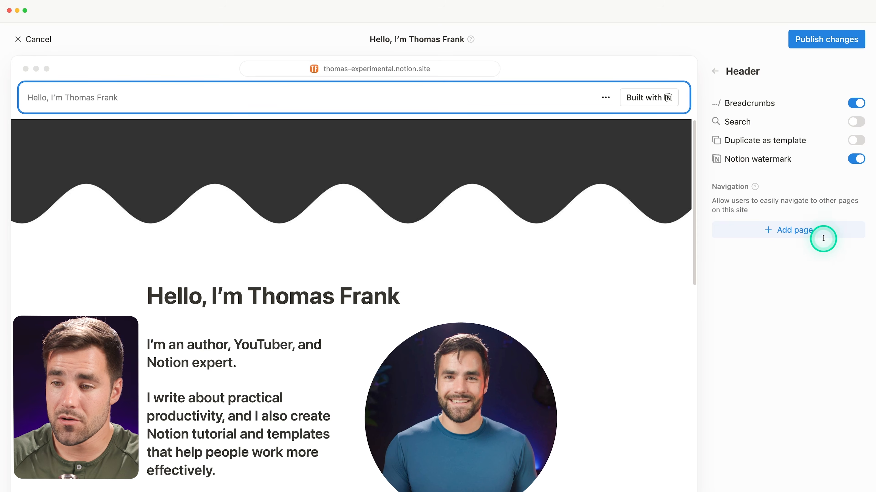
# Add About Me, Templates, Contact and Blog to the header navigation, and move Blog above Contact.
pyautogui.click(789, 231)
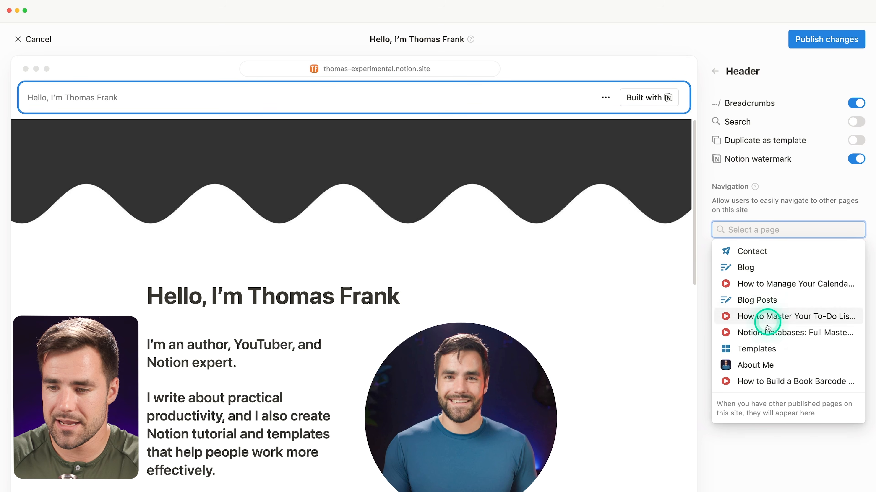
pyautogui.click(765, 364)
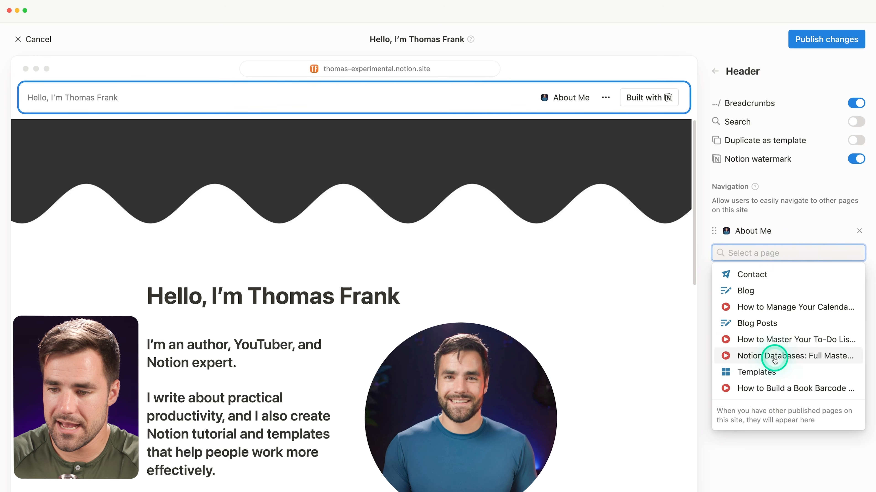
pyautogui.click(790, 372)
pyautogui.click(788, 271)
pyautogui.click(776, 293)
pyautogui.click(797, 290)
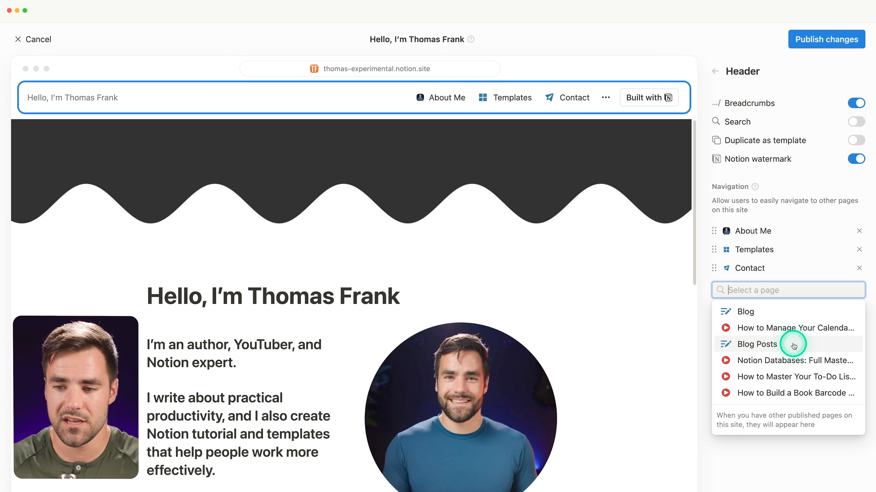
pyautogui.click(767, 310)
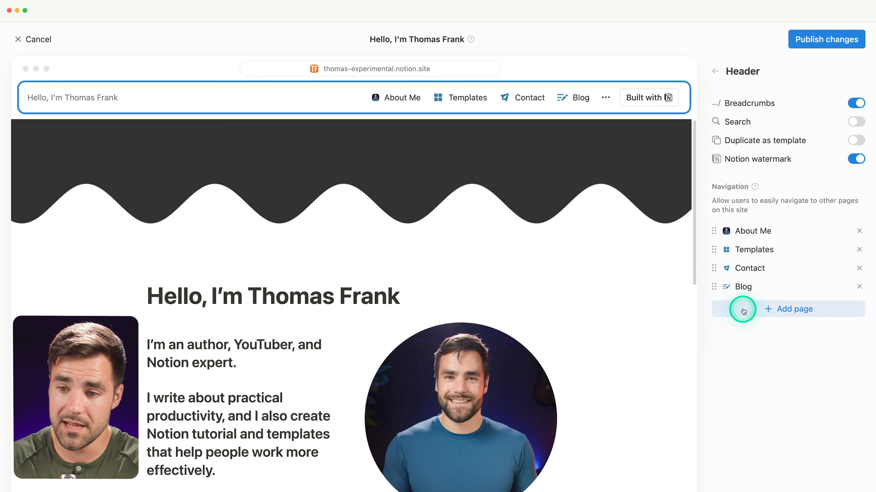
pyautogui.moveTo(722, 289); pyautogui.dragTo(743, 268)
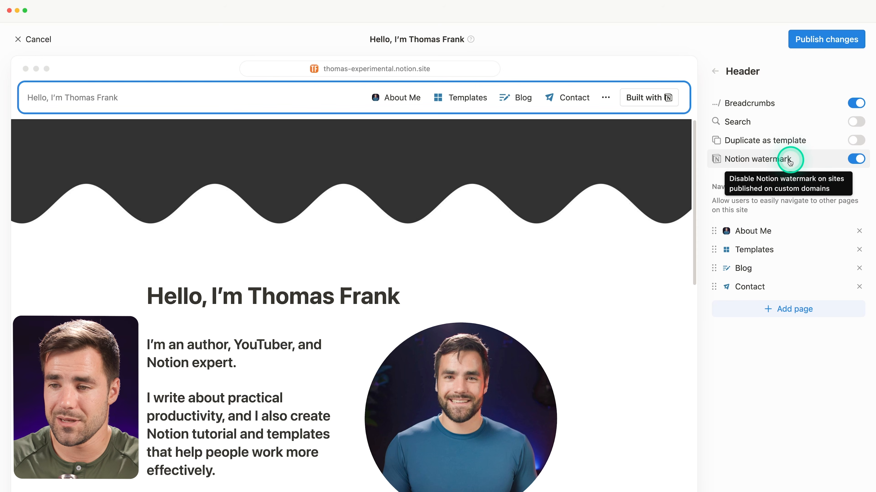
# Publish the customization changes and reload the live site in the browser to check its header.
pyautogui.click(818, 43)
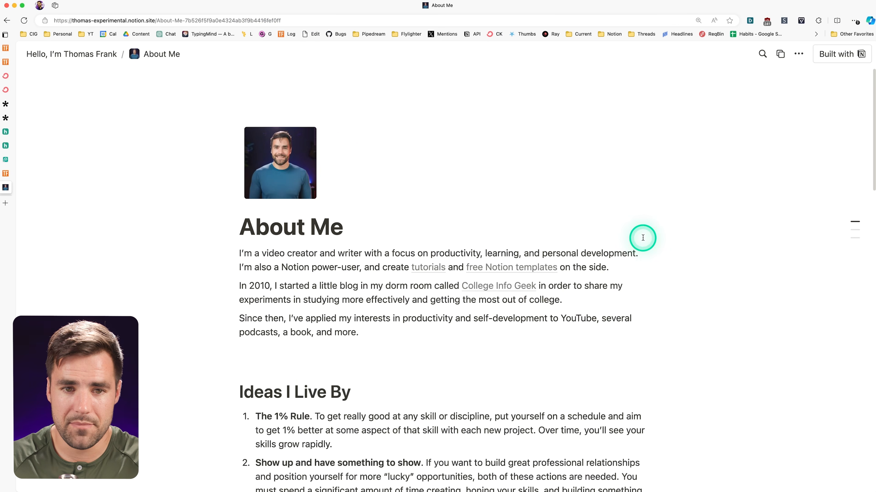
pyautogui.press('super+r')
pyautogui.click(486, 163)
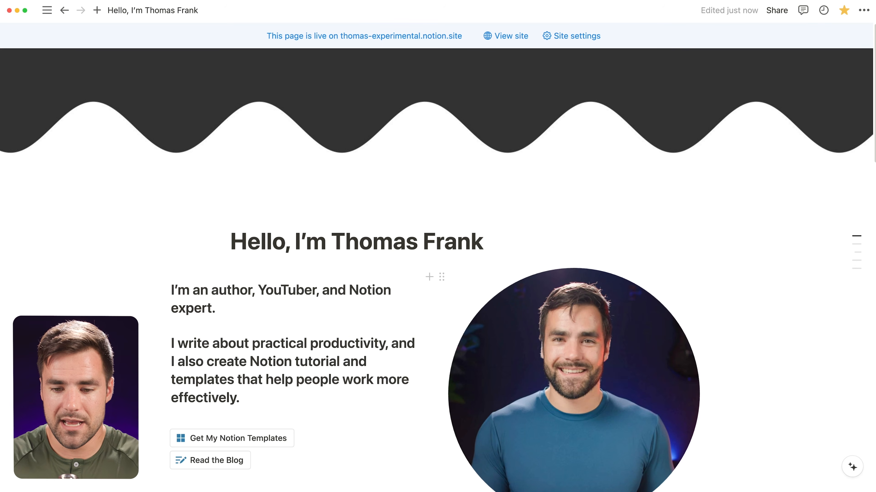
# From the home page's site settings, open the management view for all the workspace's domains.
pyautogui.click(577, 37)
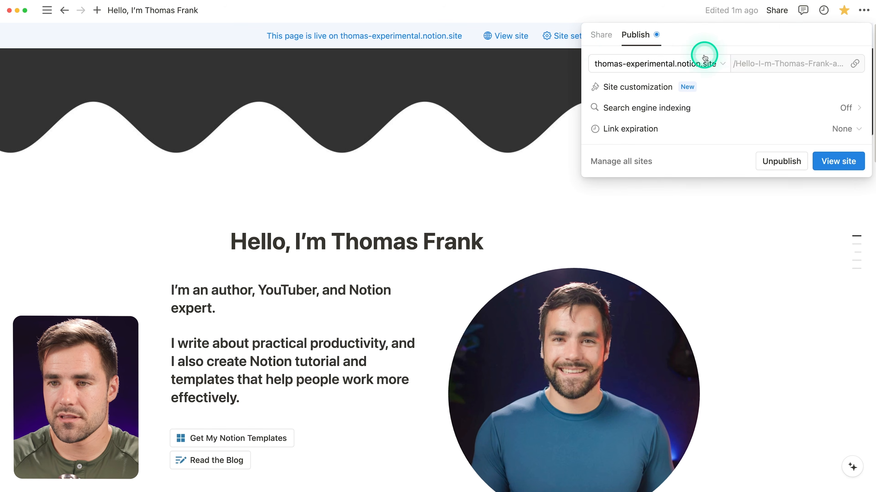
pyautogui.click(693, 64)
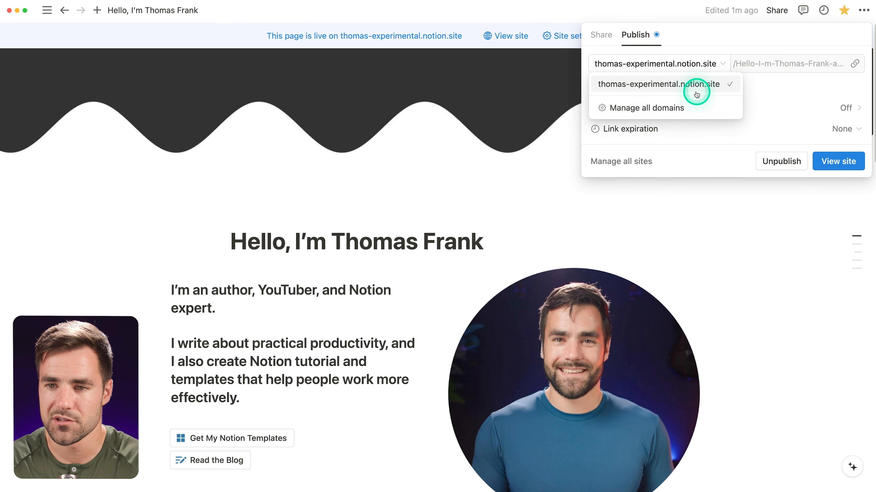
pyautogui.click(672, 108)
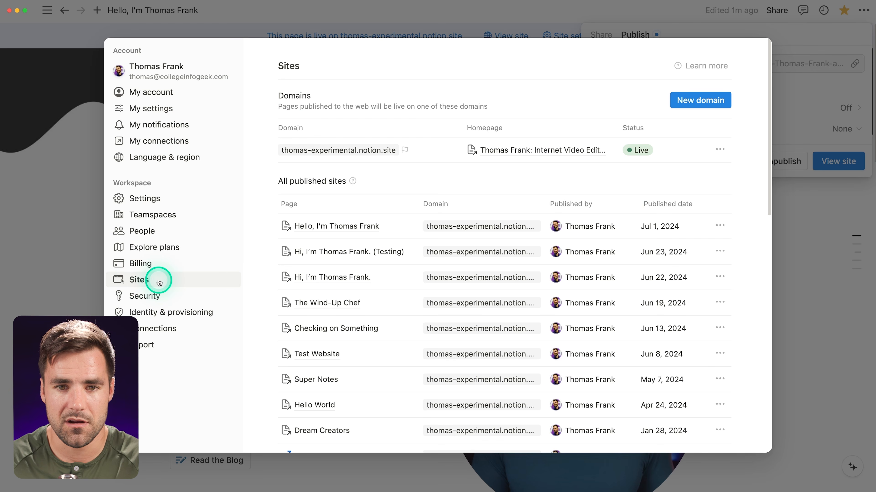
# Start connecting a new custom domain to the workspace's sites and enter thomasthefrankengine.com as its address.
pyautogui.click(709, 100)
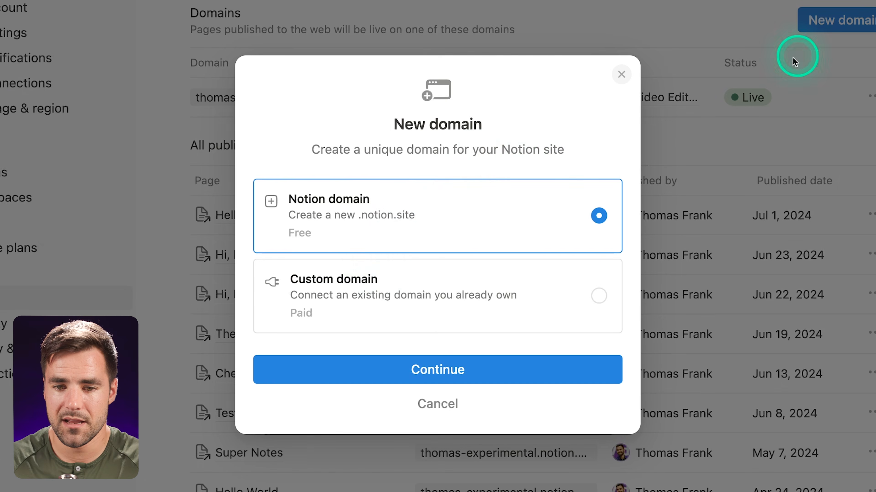
pyautogui.click(480, 303)
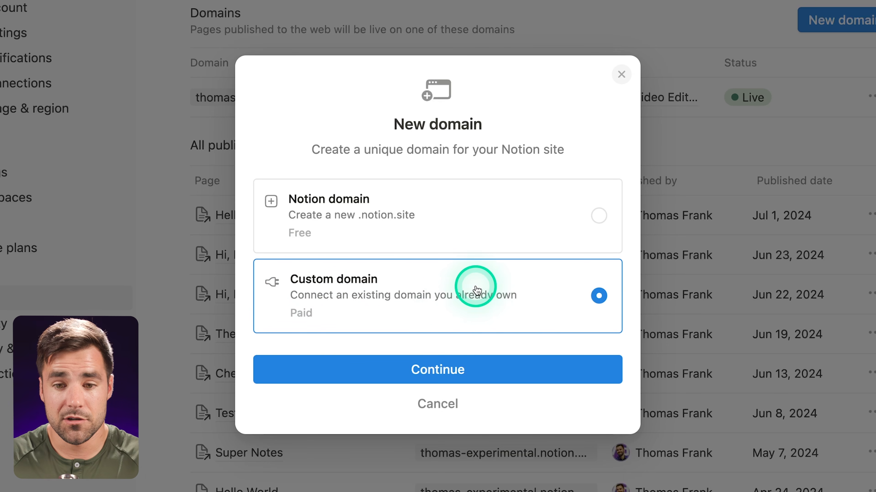
pyautogui.click(458, 369)
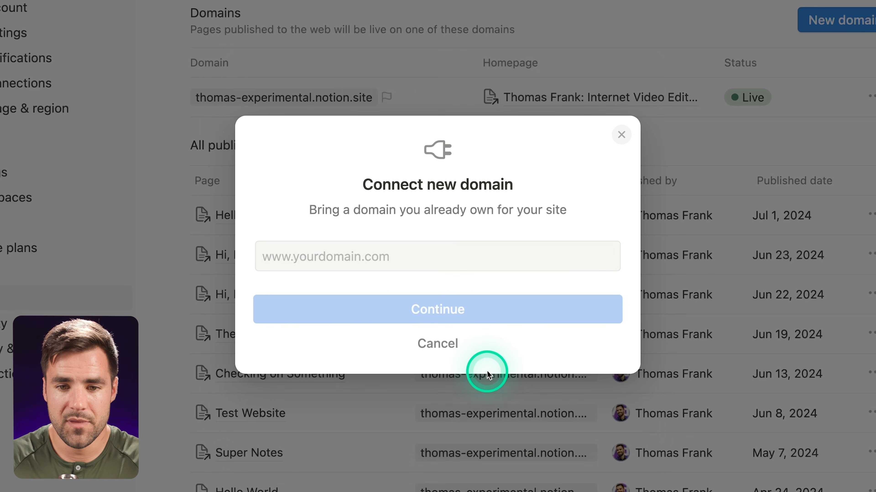
pyautogui.click(403, 263)
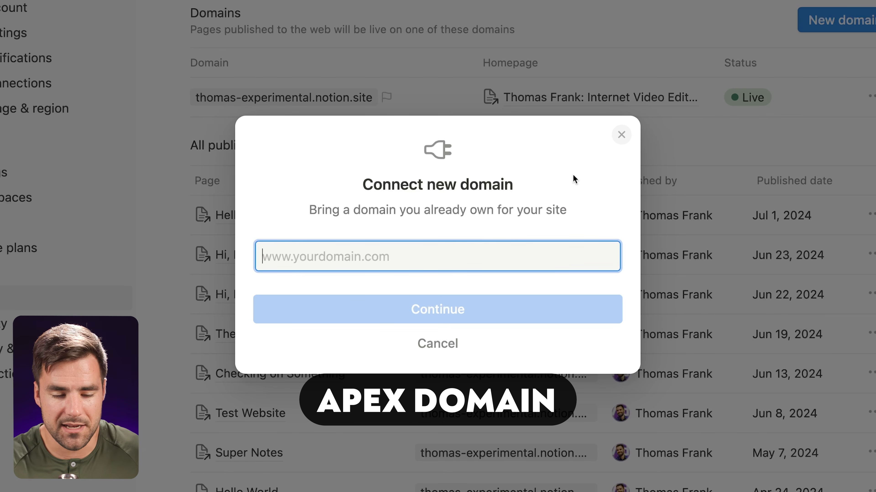
pyautogui.write('thomasthefrankengine.com')
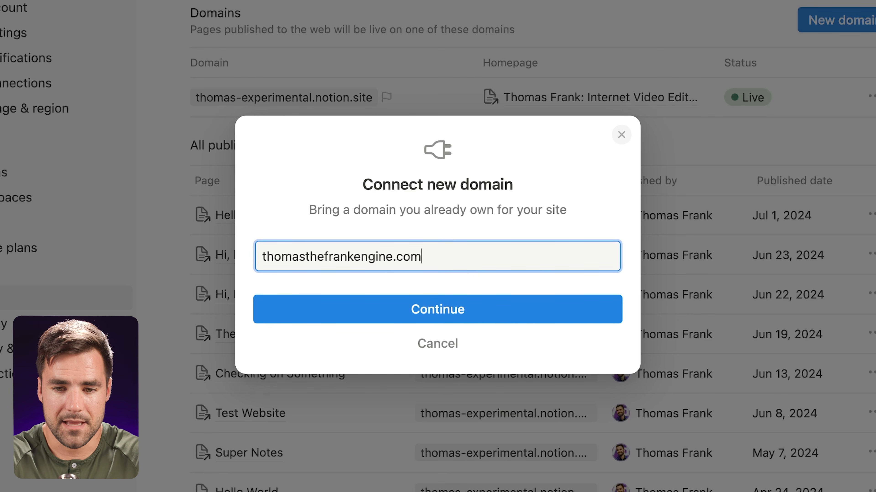
# Try prefixing the domain with www, remove the prefix, and submit thomasthefrankengine.com without a subdomain.
pyautogui.click(263, 256)
pyautogui.write('www')
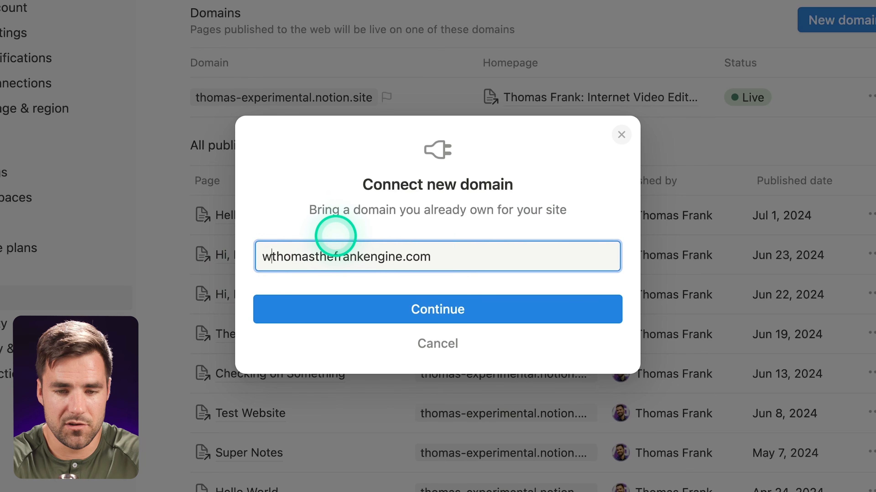
pyautogui.write('.')
pyautogui.press('BackSpace')
pyautogui.press('BackSpace')
pyautogui.press('BackSpace')
pyautogui.press('BackSpace')
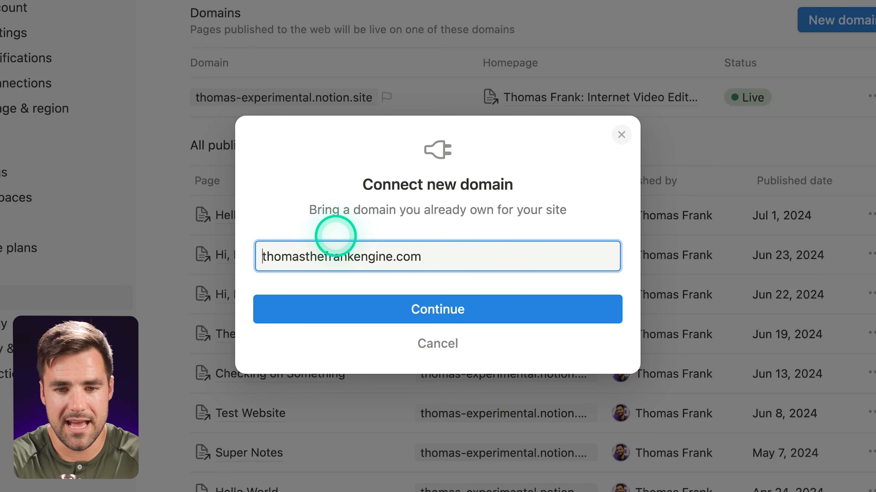
pyautogui.click(459, 307)
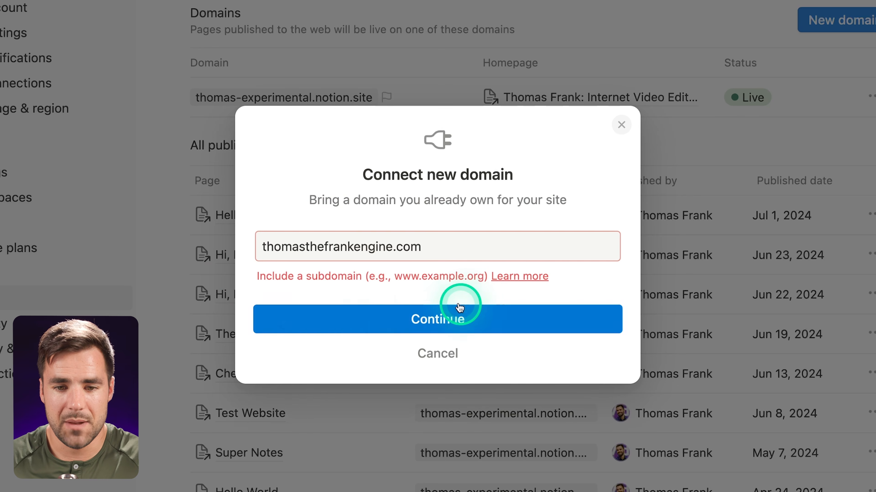
pyautogui.click(268, 297)
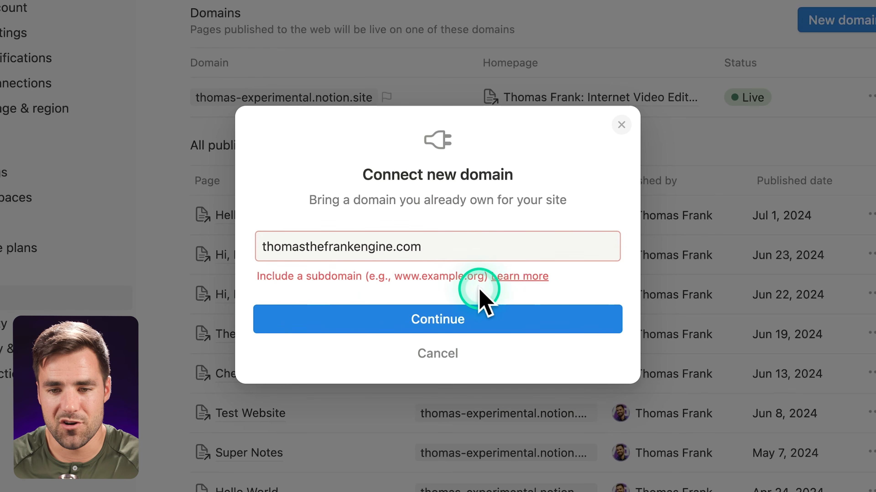
pyautogui.click(277, 257)
pyautogui.write('www.')
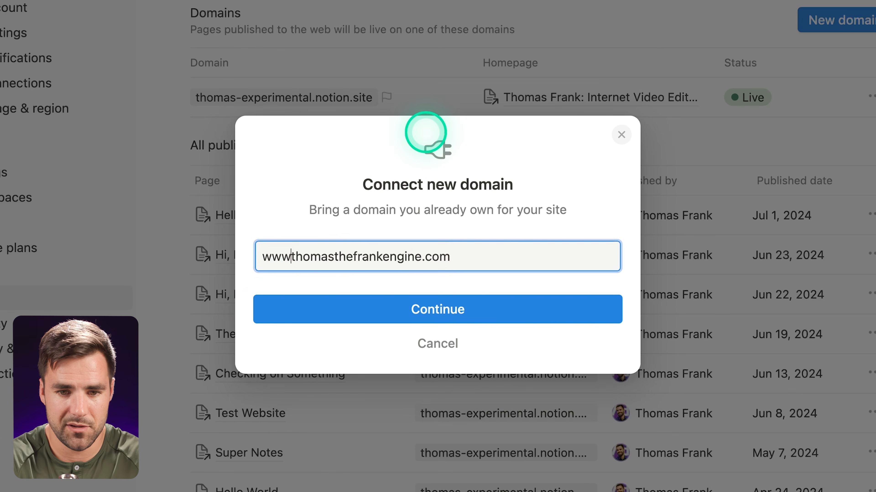
pyautogui.click(462, 312)
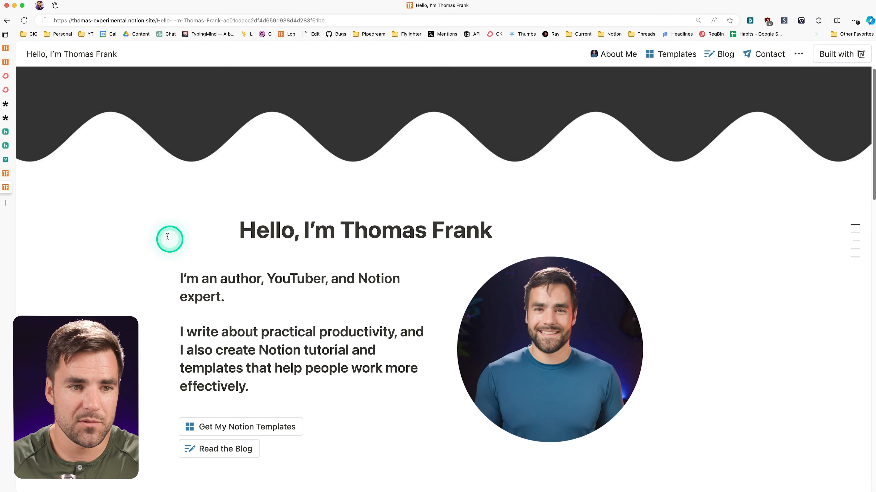
# Switch to Hover in the browser and open the DNS records of thomasthefrankengine.com.
pyautogui.click(5, 131)
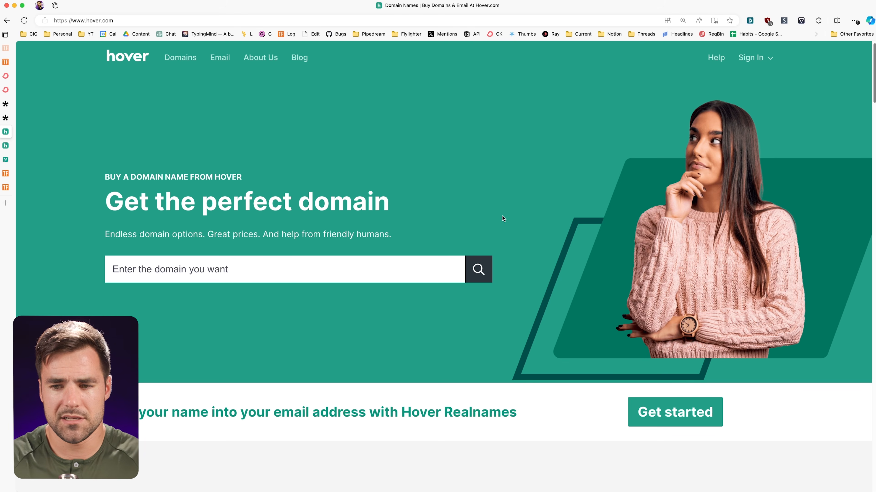
pyautogui.click(6, 145)
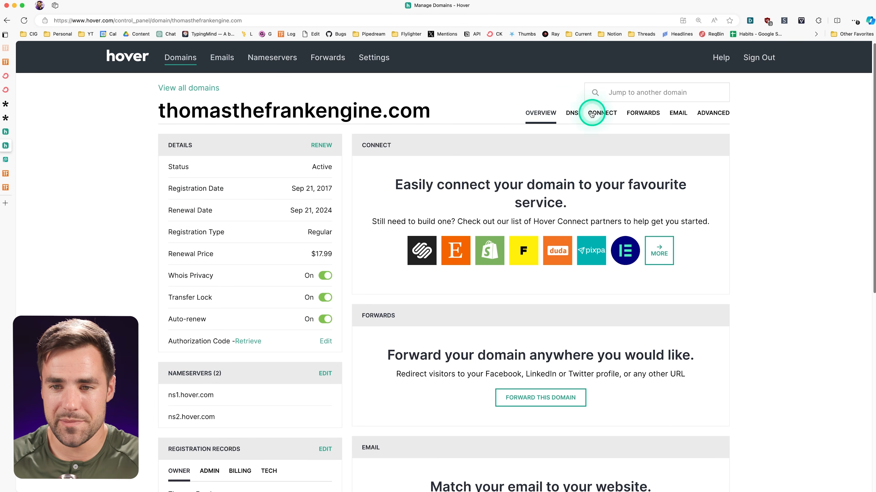
pyautogui.click(571, 117)
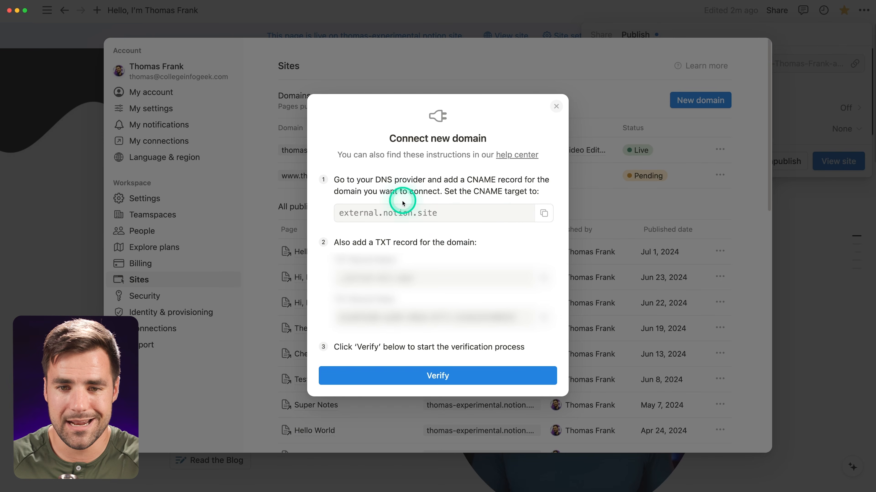
# Copy Notion's CNAME target and add a CNAME record in Hover with hostname www and target external.notion.site.
pyautogui.click(539, 214)
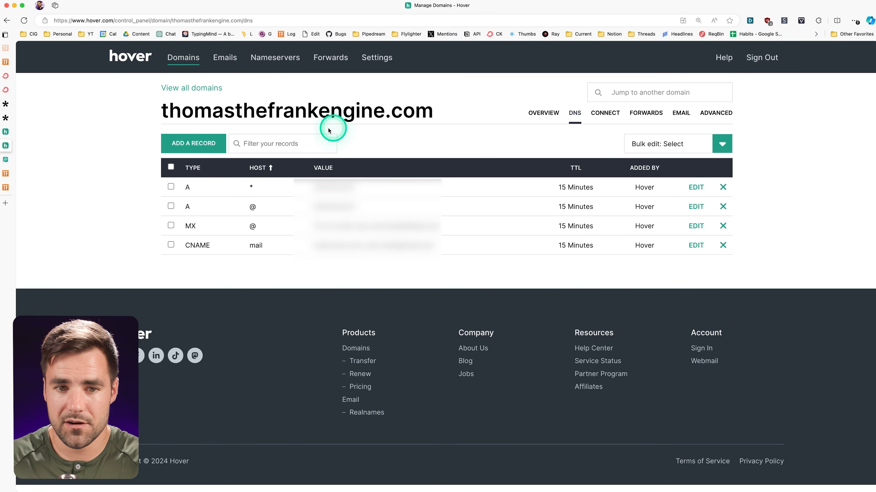
pyautogui.click(202, 141)
pyautogui.click(346, 165)
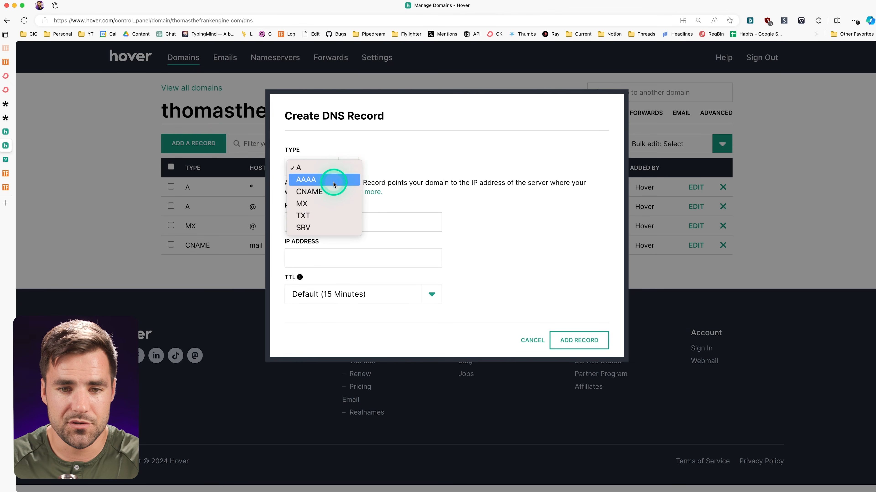
pyautogui.click(332, 190)
pyautogui.click(340, 226)
pyautogui.click(477, 236)
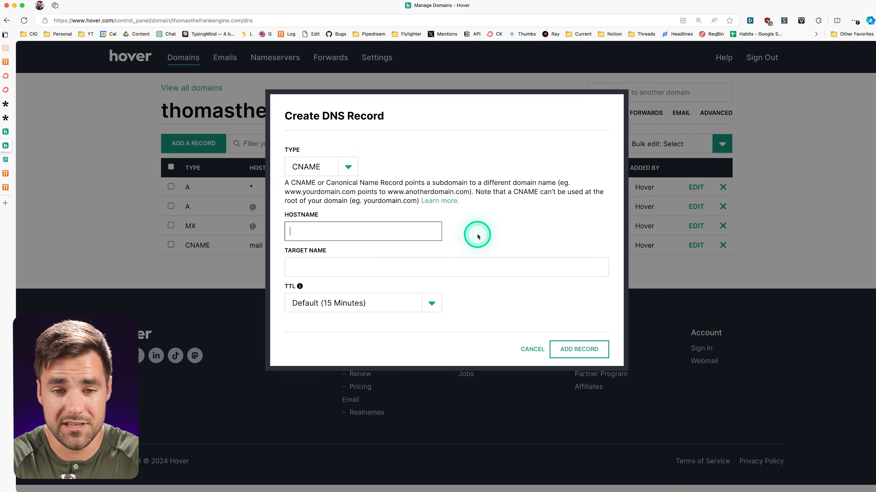
pyautogui.click(434, 268)
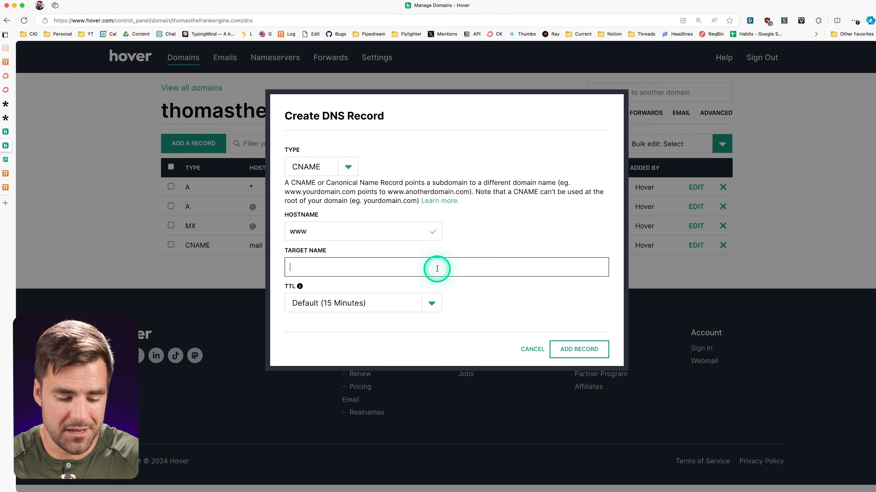
pyautogui.press('super+v')
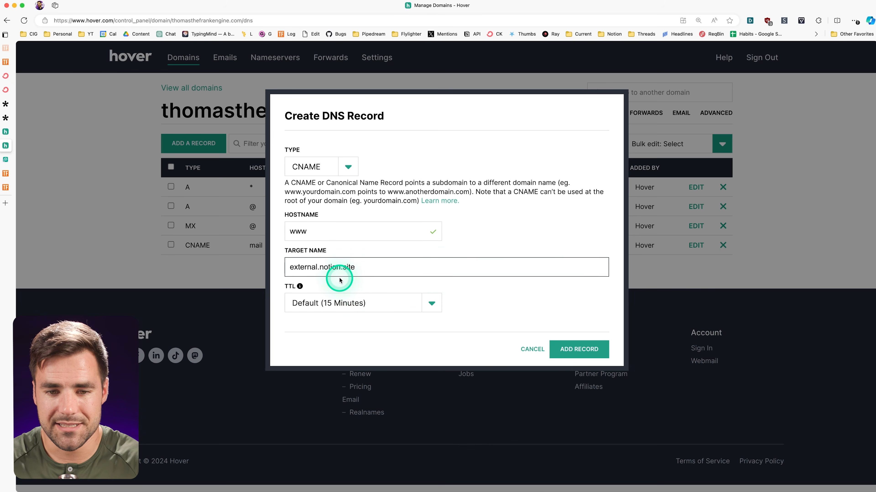
pyautogui.click(582, 350)
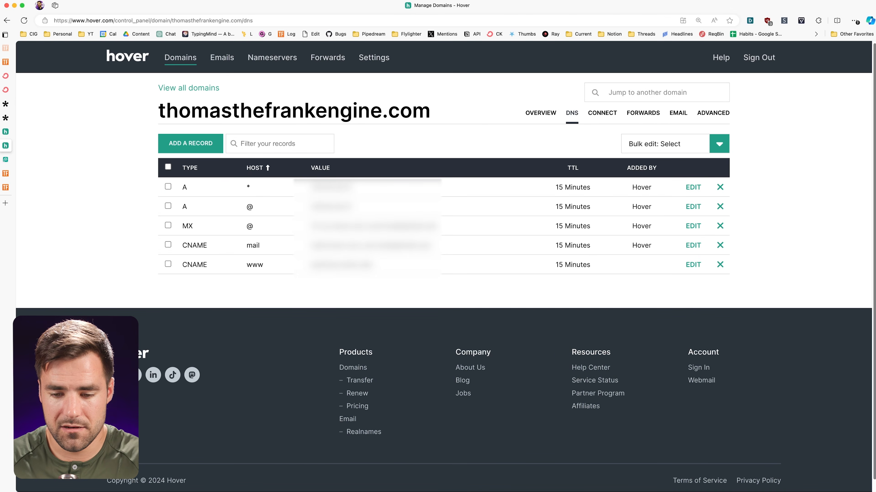
pyautogui.press('super+Tab')
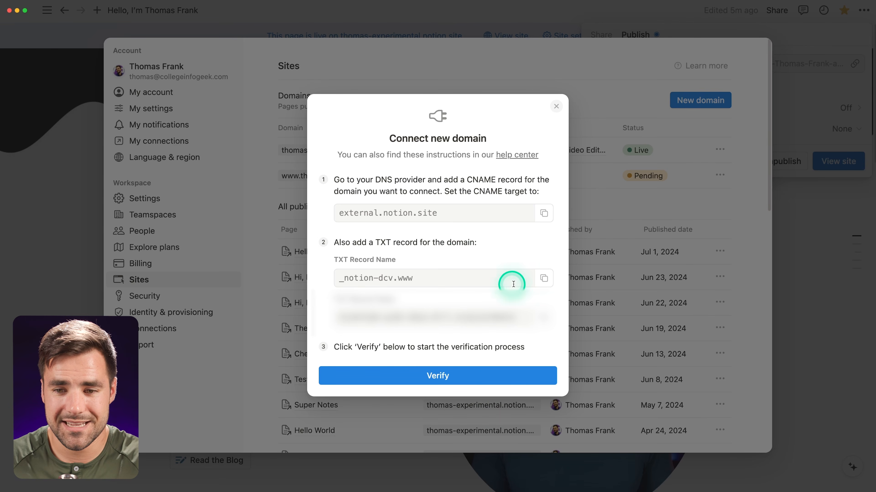
pyautogui.click(544, 278)
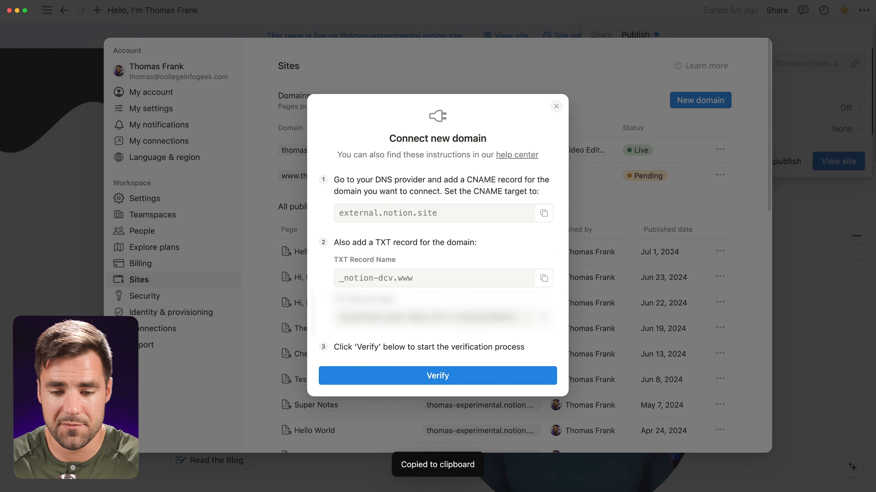
pyautogui.press('super+Tab')
pyautogui.click(193, 143)
pyautogui.click(353, 169)
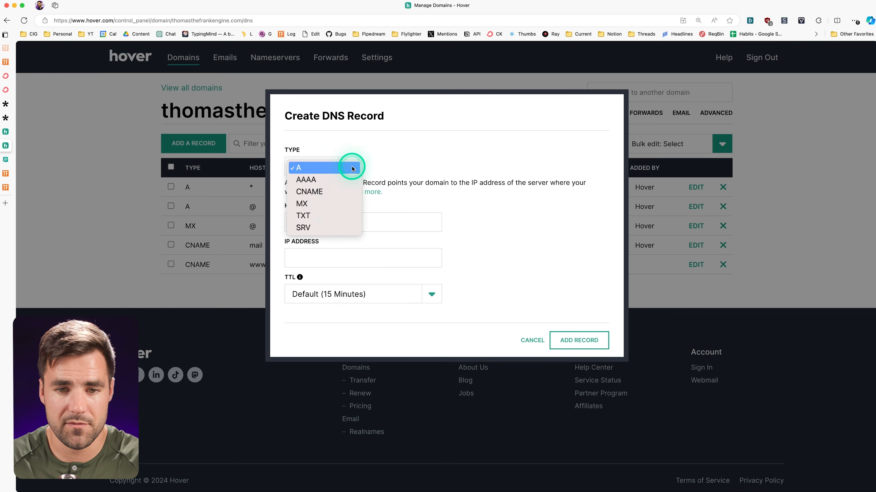
pyautogui.click(333, 215)
pyautogui.click(333, 222)
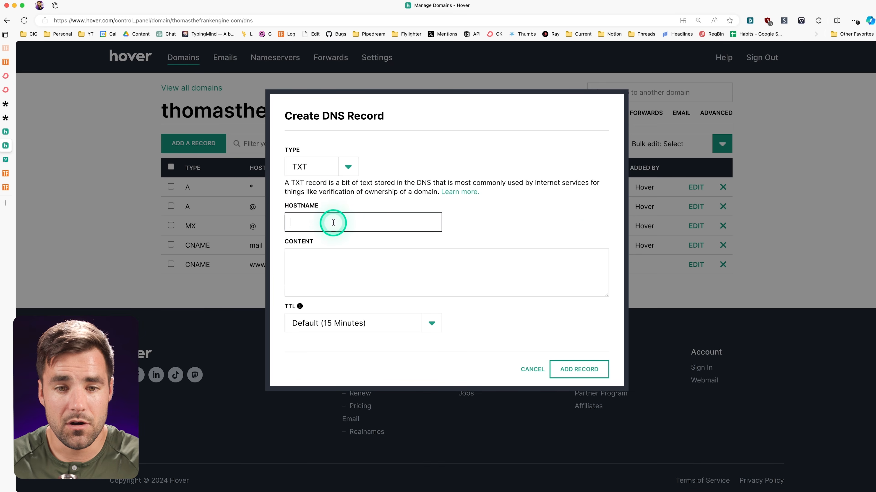
pyautogui.press('super+v')
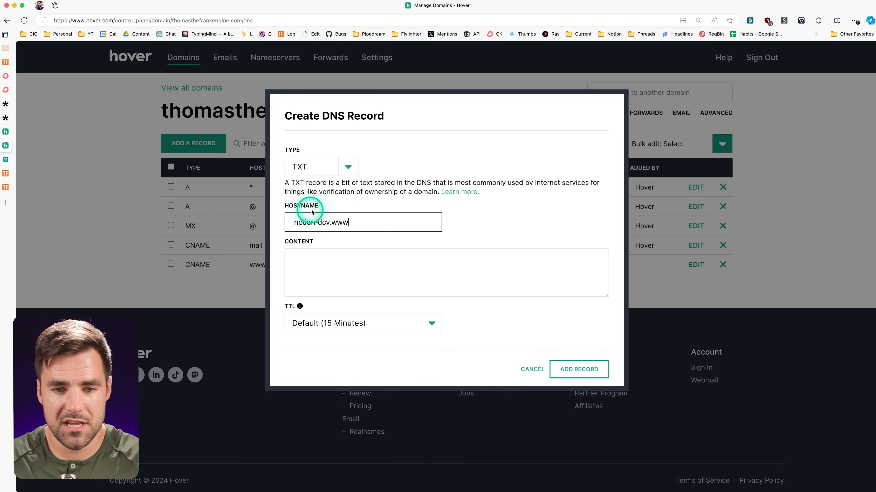
# Add the TXT record with Notion's verification value as its content, and start the domain verification in Notion.
pyautogui.click(462, 484)
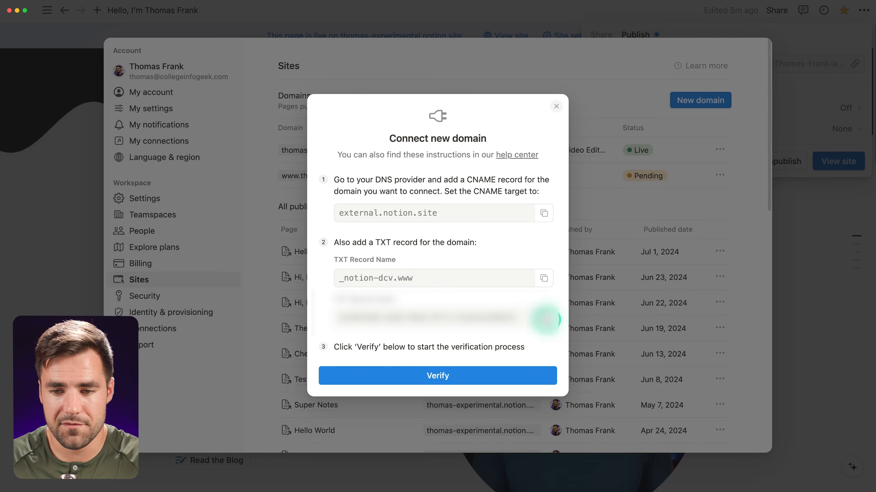
pyautogui.click(545, 317)
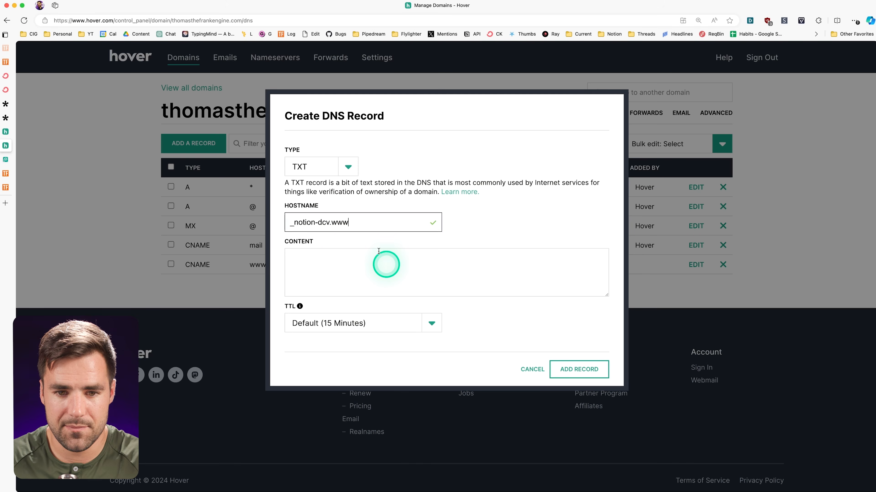
pyautogui.click(344, 264)
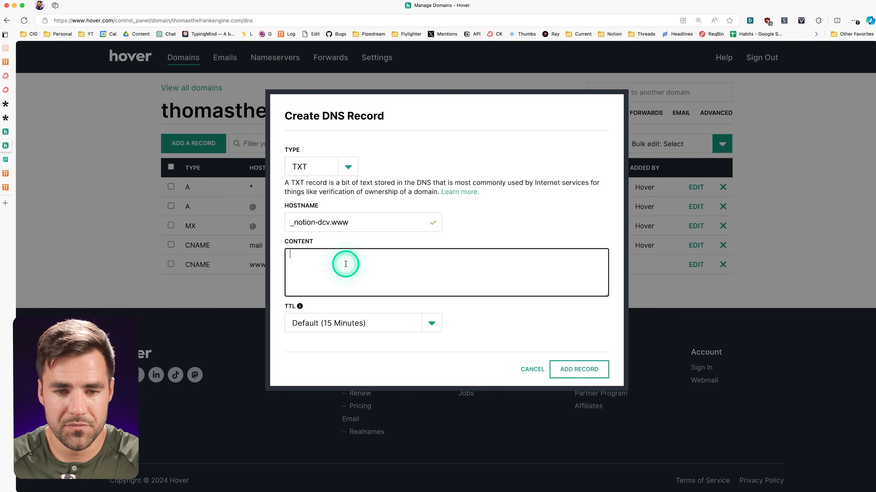
pyautogui.press('super+v')
pyautogui.click(579, 369)
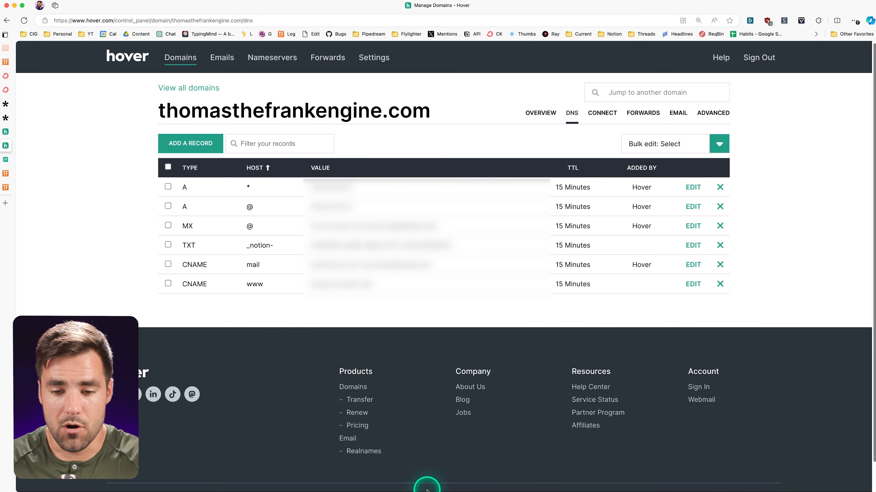
pyautogui.click(427, 490)
pyautogui.click(450, 378)
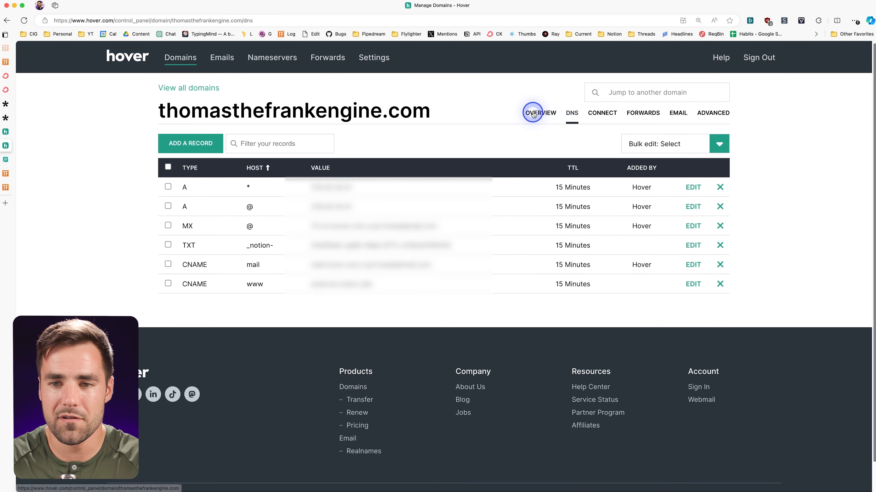
pyautogui.click(540, 113)
pyautogui.scroll(-1, 765, 264)
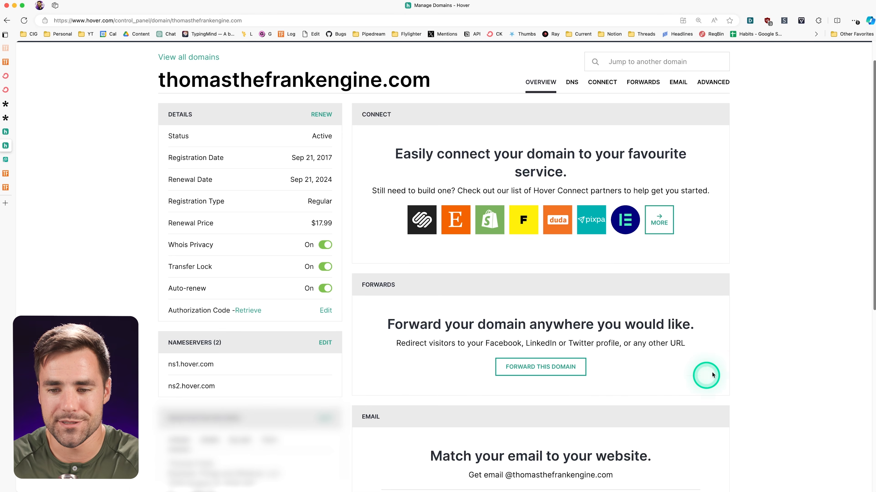
pyautogui.click(546, 366)
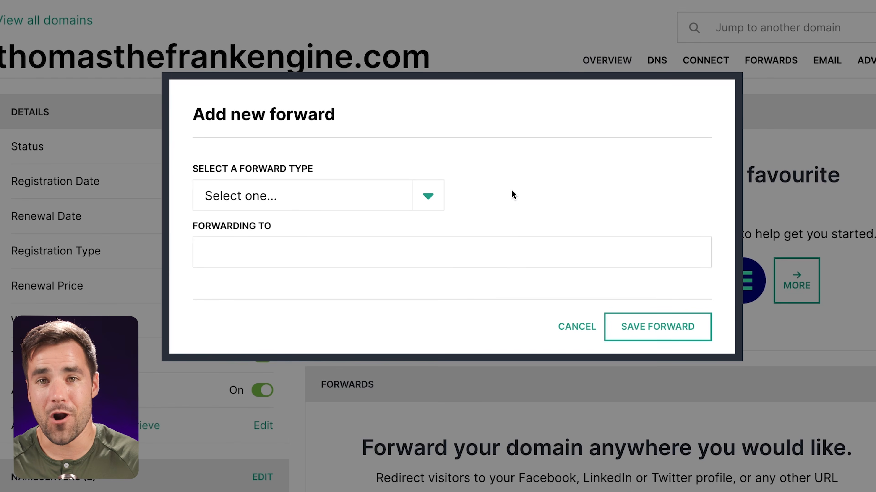
pyautogui.click(426, 194)
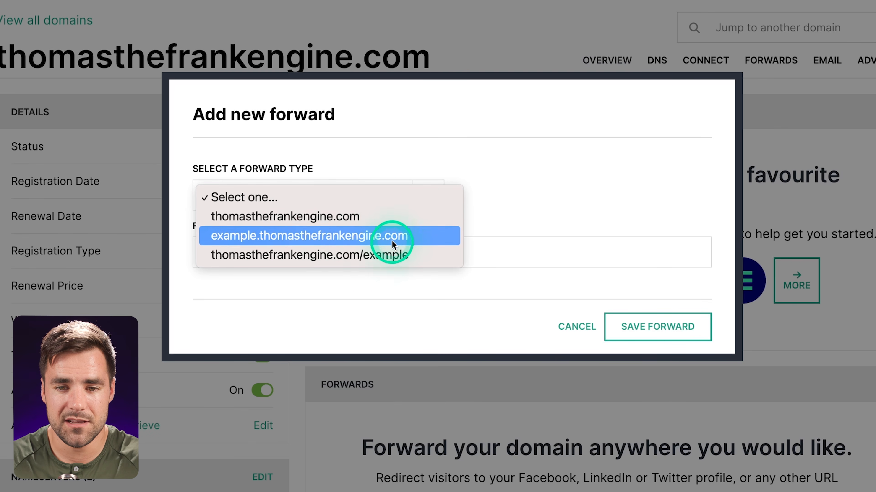
pyautogui.click(384, 217)
pyautogui.click(371, 243)
pyautogui.write('www')
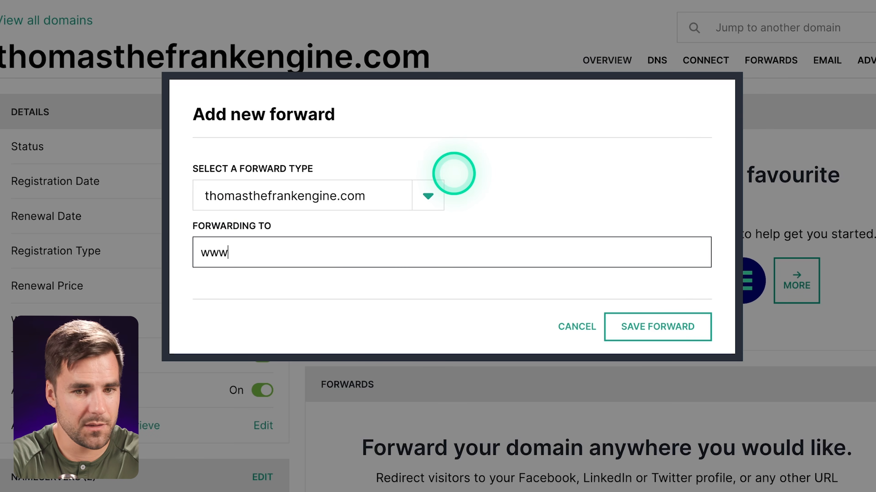
pyautogui.write('.thomasthefrankengine.com')
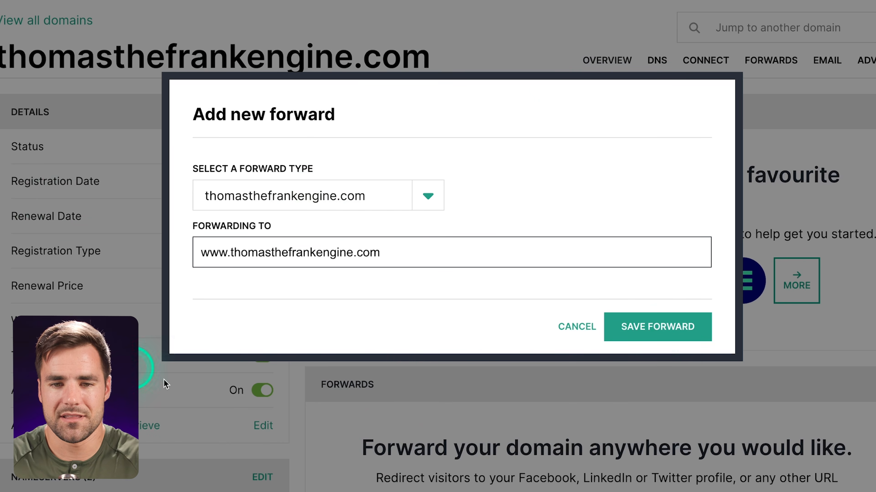
pyautogui.click(675, 327)
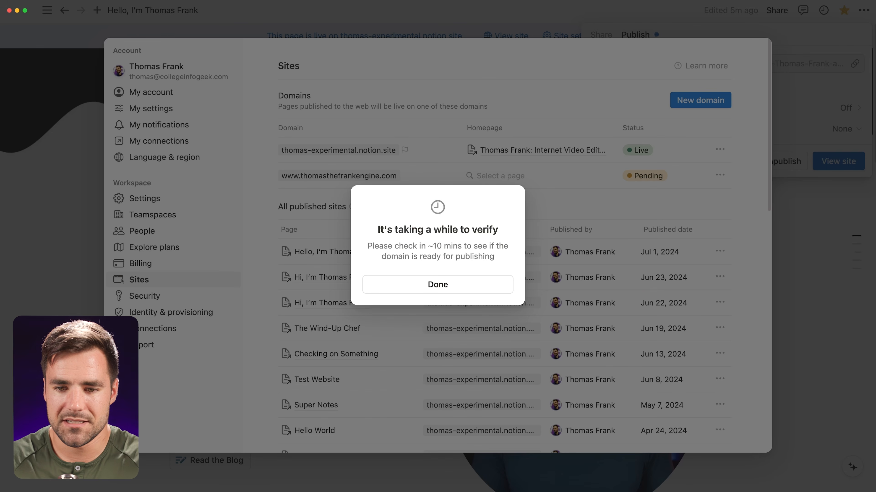
pyautogui.click(448, 284)
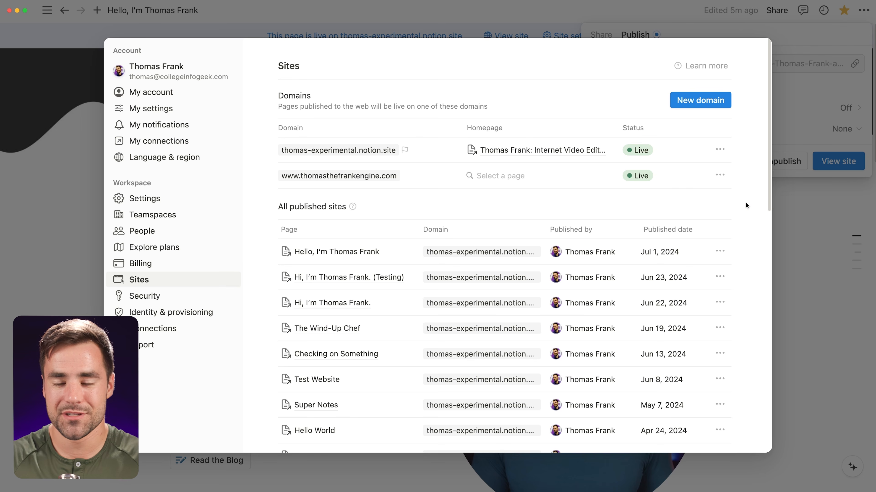
pyautogui.moveTo(498, 176)
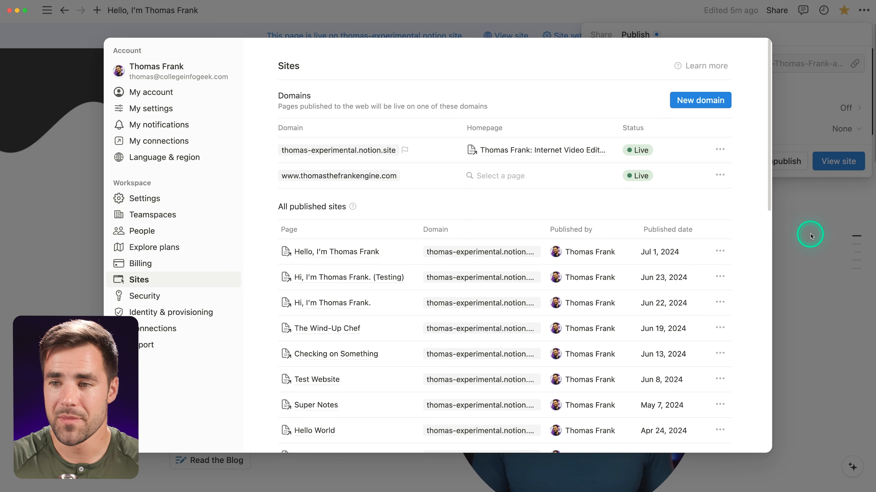
pyautogui.click(799, 230)
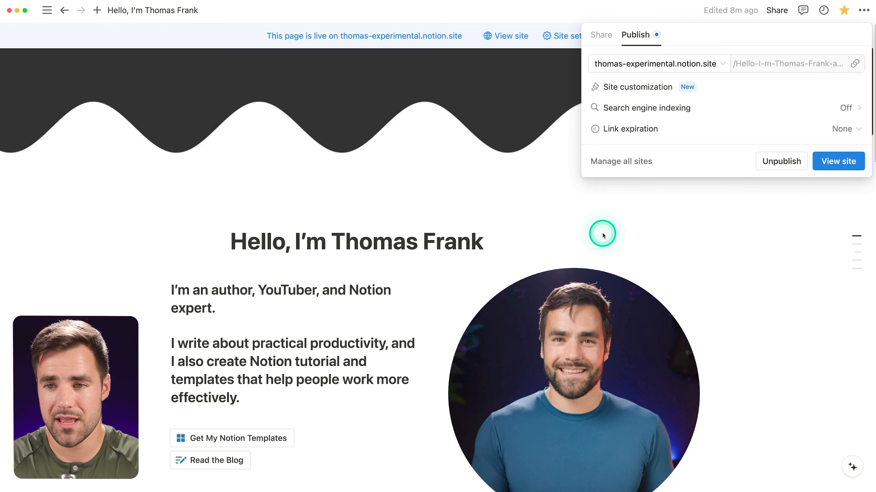
pyautogui.click(698, 209)
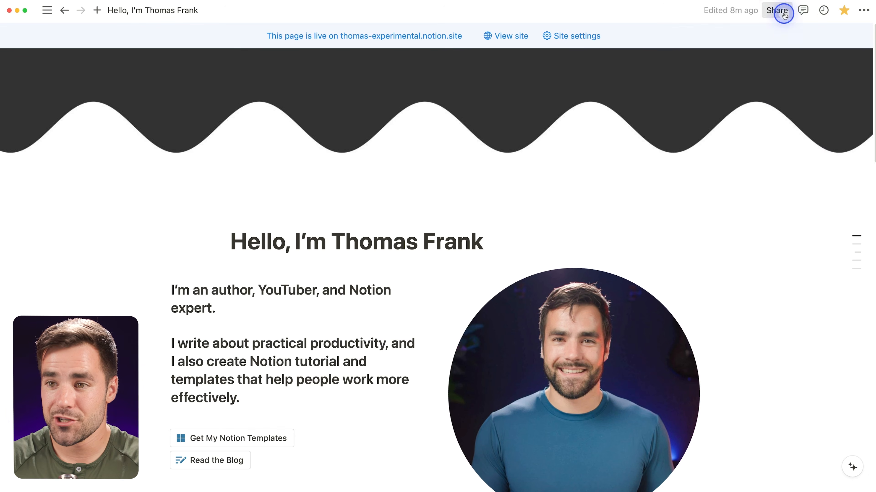
pyautogui.click(776, 10)
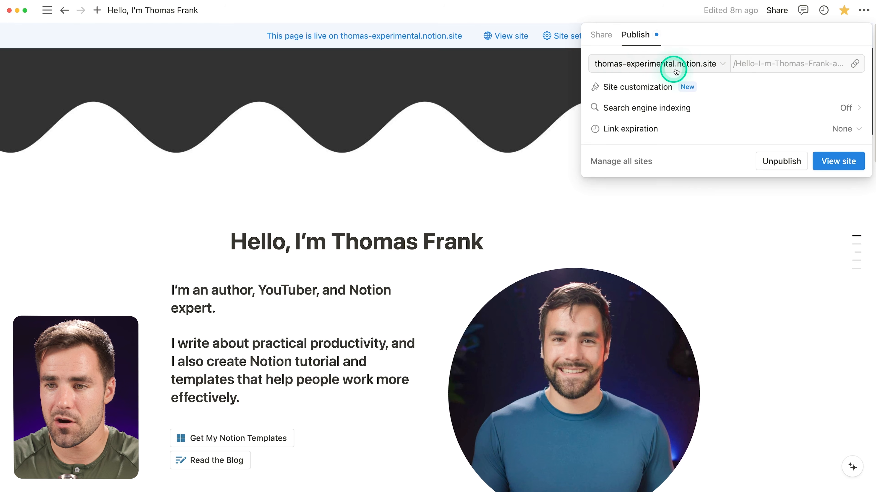
pyautogui.click(715, 71)
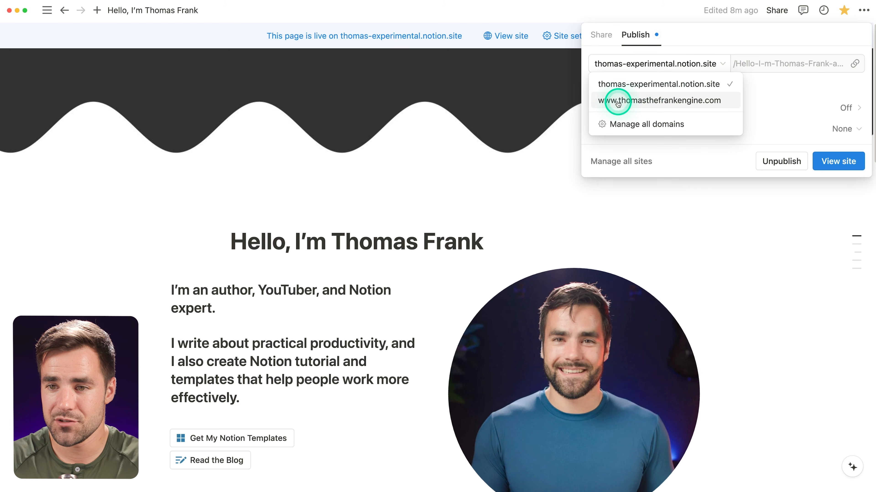
pyautogui.click(717, 101)
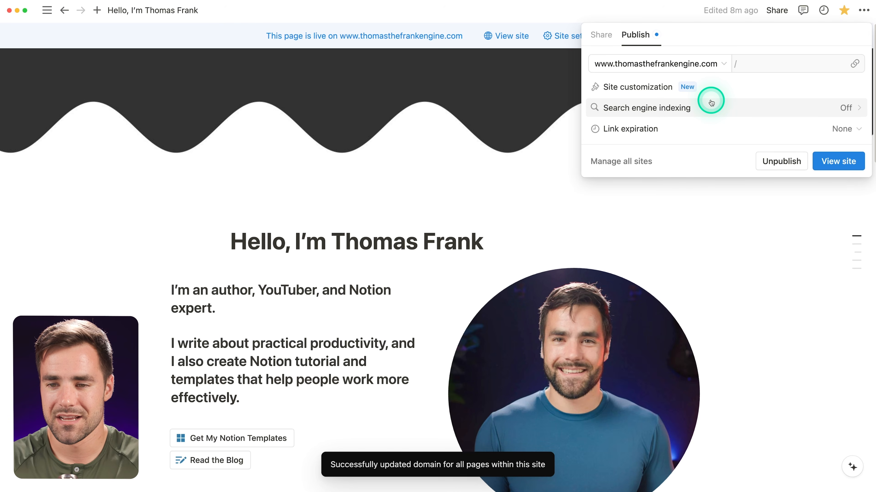
pyautogui.click(630, 161)
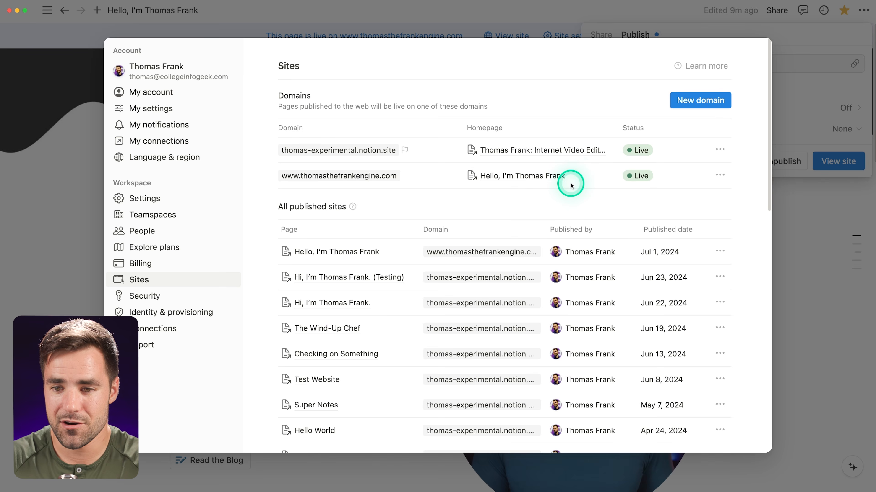
pyautogui.click(573, 175)
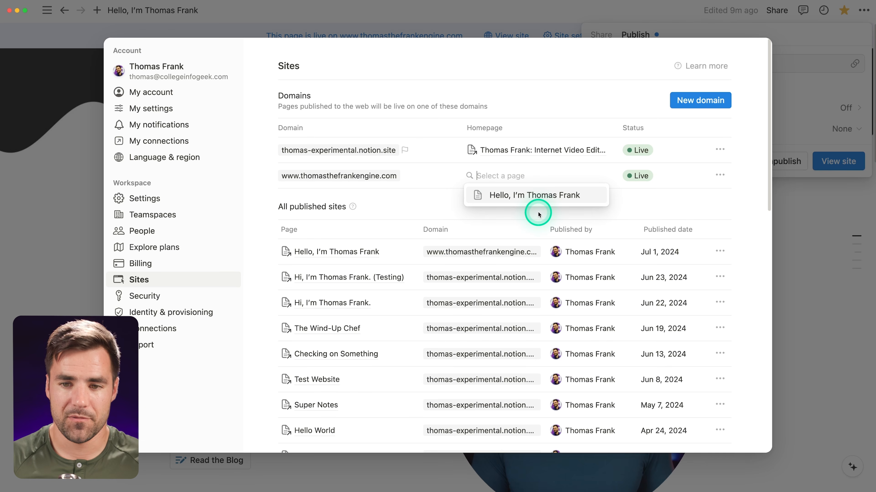
pyautogui.click(617, 202)
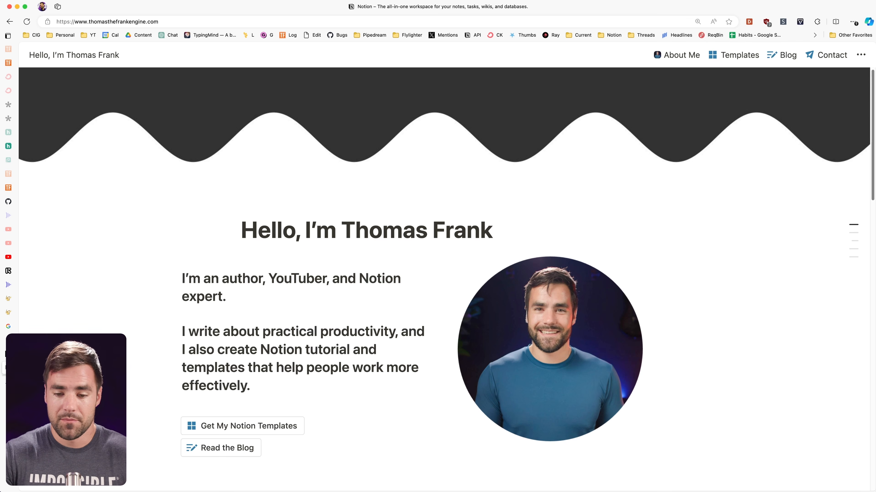
# Switch to Notion and copy the published web link of the Notion Pokédex page.
pyautogui.press('super+Tab')
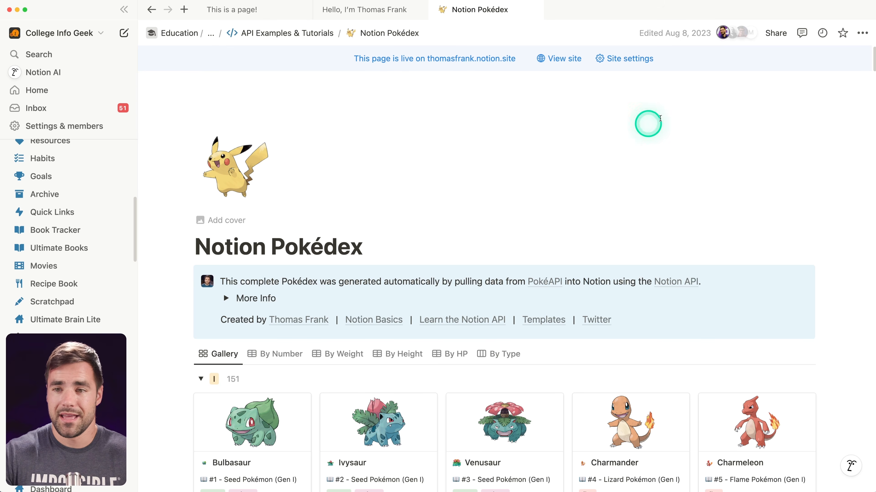
pyautogui.click(776, 33)
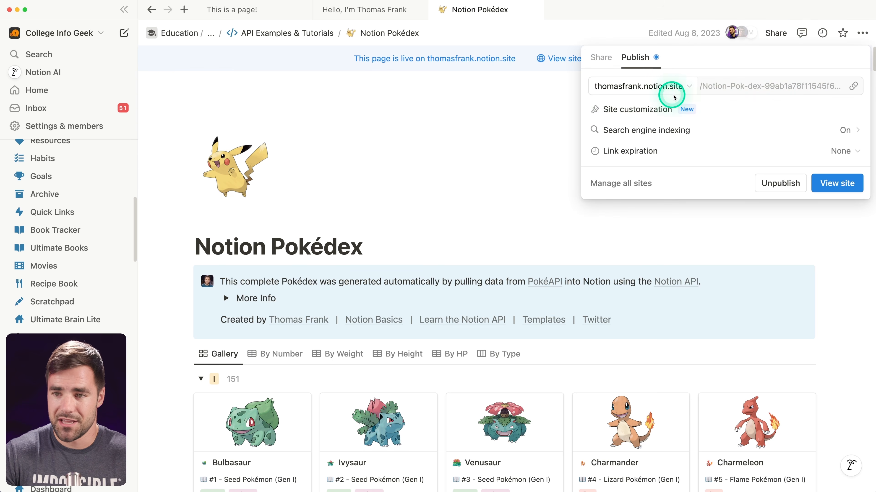
pyautogui.click(853, 86)
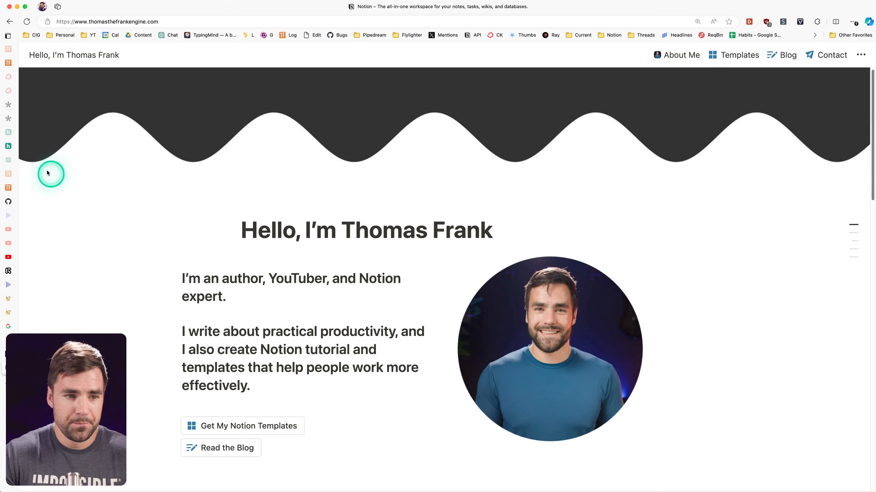
# Switch back to Hover, cancel the open forward edit, and open llamazinc.com from the domain list.
pyautogui.click(8, 146)
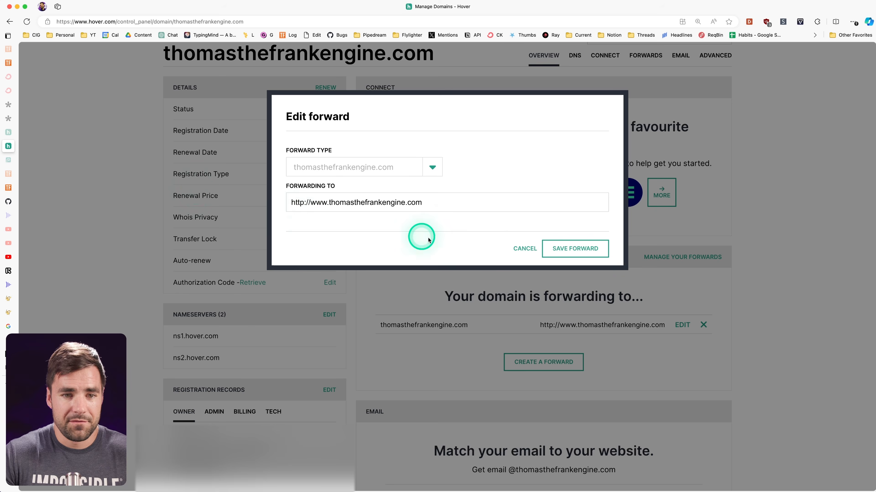
pyautogui.click(524, 247)
pyautogui.scroll(3, 378, 151)
pyautogui.click(180, 59)
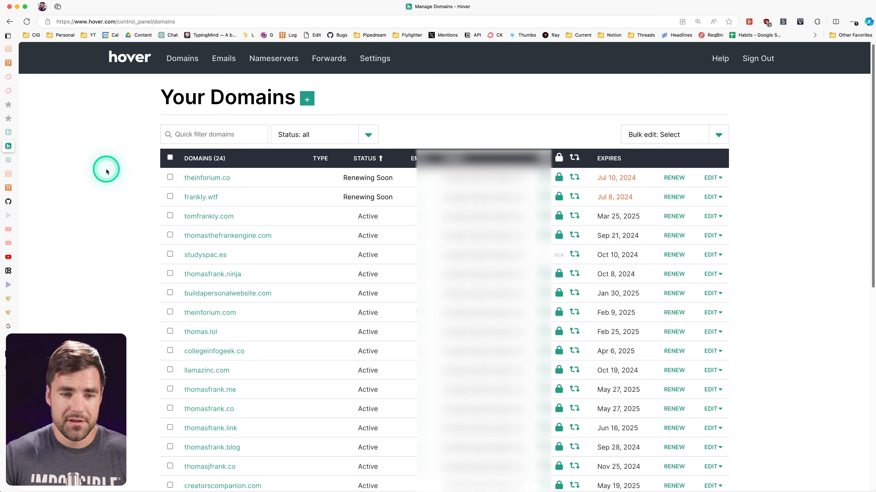
pyautogui.scroll(-1, 104, 179)
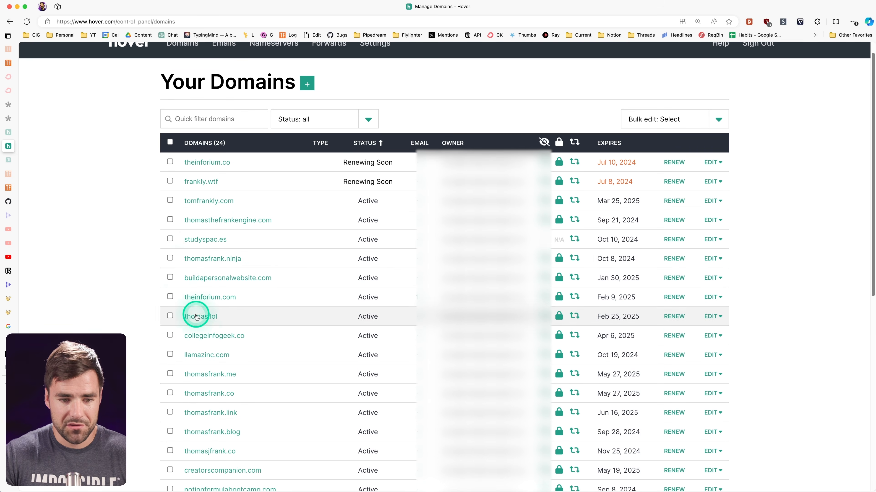
pyautogui.click(208, 357)
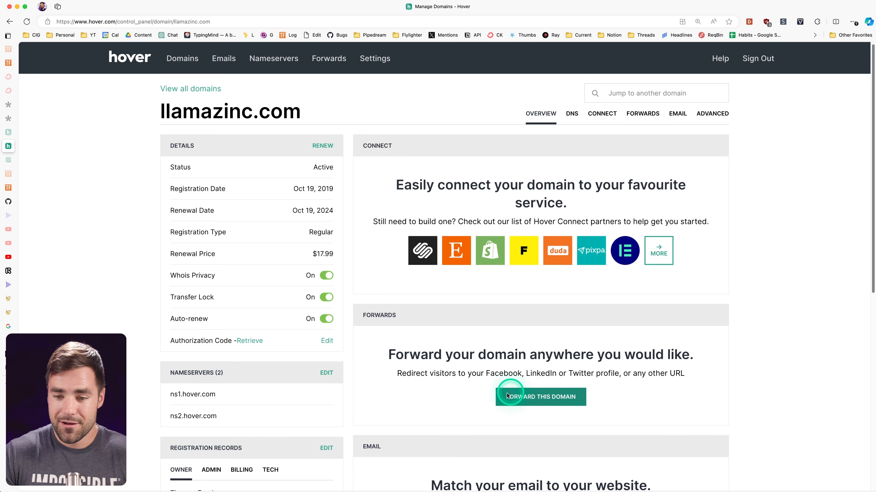
# Forward llamazinc.com to the copied Notion Pokédex page link and save the forward.
pyautogui.click(525, 397)
pyautogui.click(432, 168)
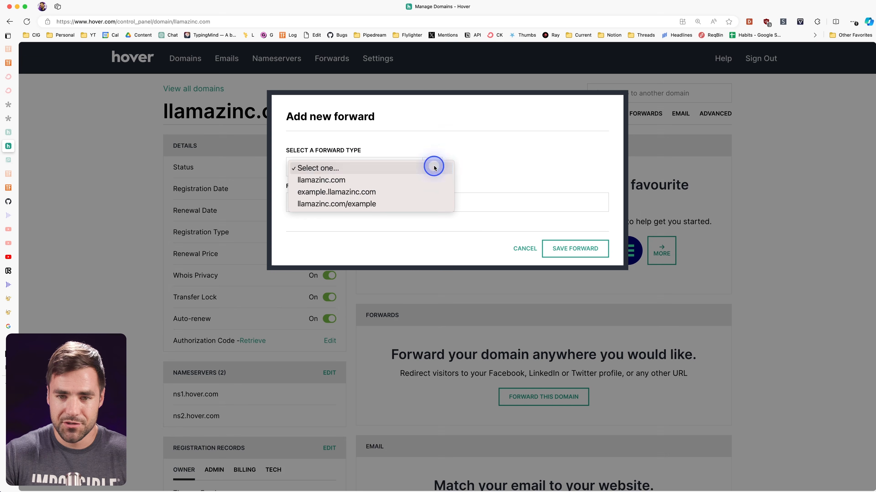
pyautogui.click(359, 181)
pyautogui.click(374, 203)
pyautogui.press('super+v')
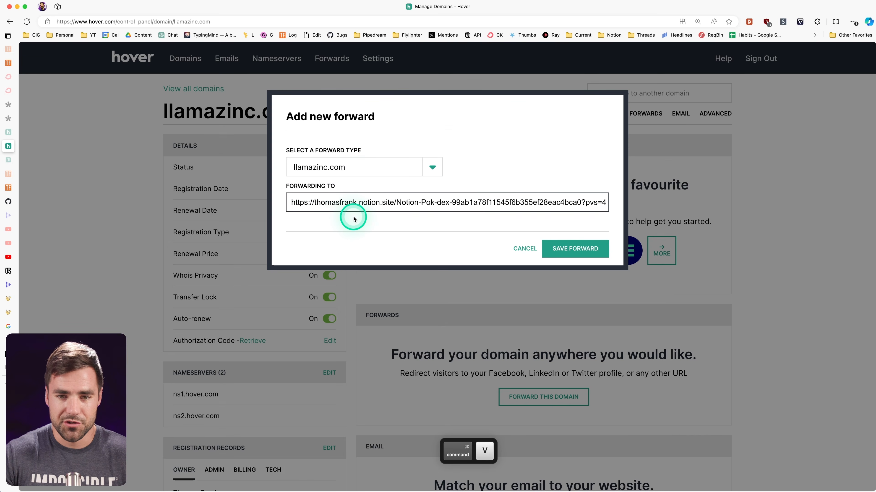
pyautogui.click(571, 249)
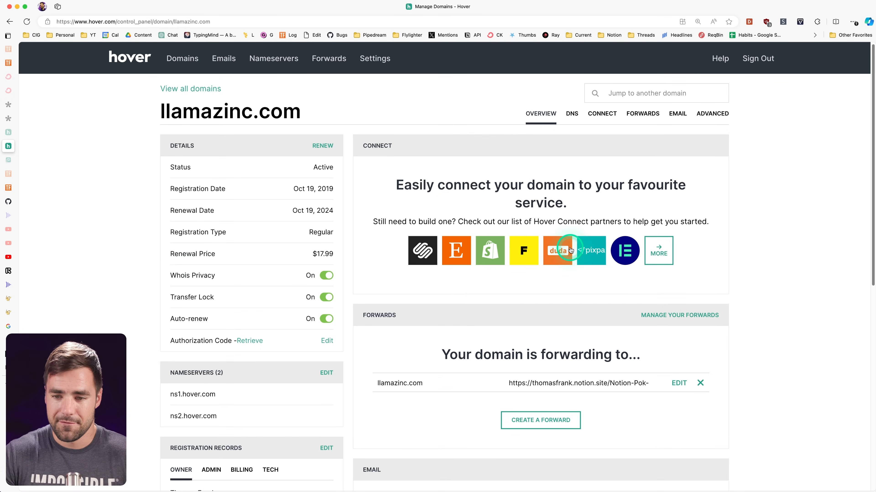
# Test the new forward by visiting llamazinc.com in another browser tab.
pyautogui.click(18, 298)
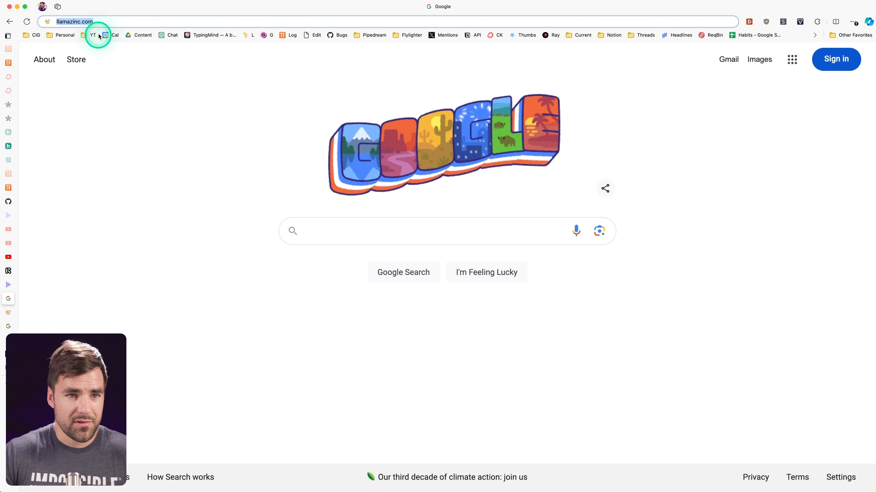
pyautogui.click(102, 22)
pyautogui.write('llamazinc.com')
pyautogui.press('Return')
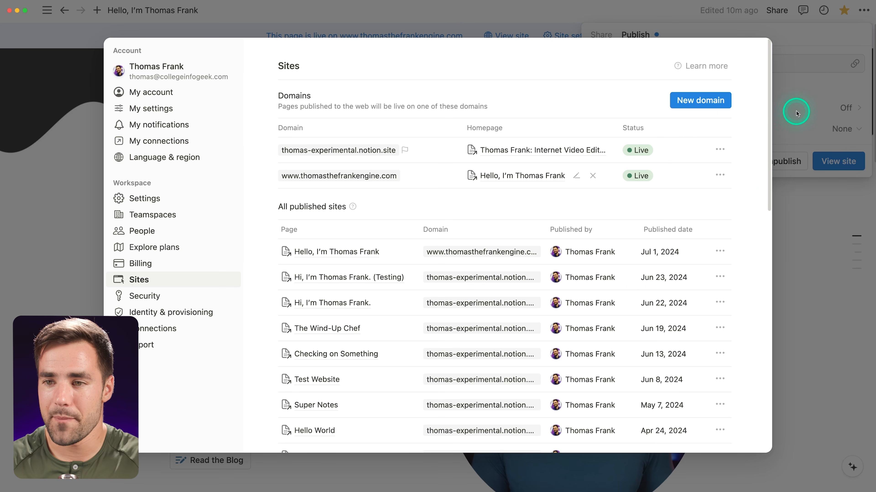
# Turn off the Notion watermark in the site's header customization and publish the changes.
pyautogui.click(787, 108)
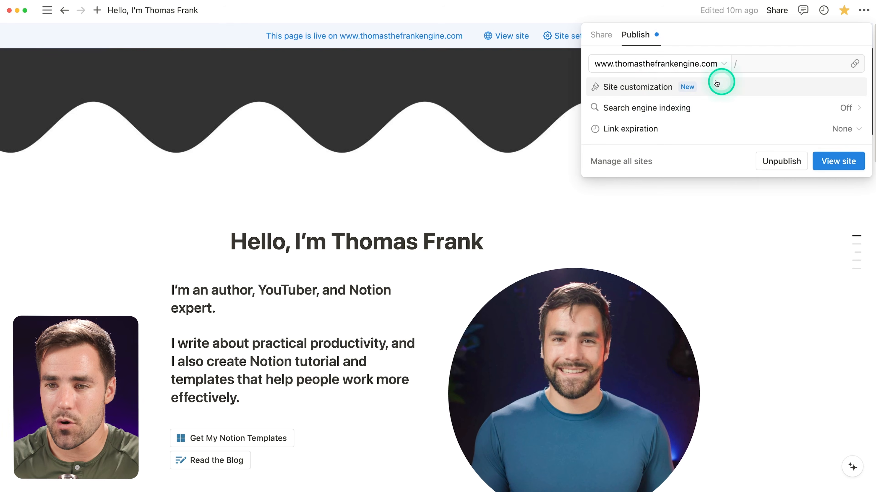
pyautogui.click(644, 86)
pyautogui.click(808, 299)
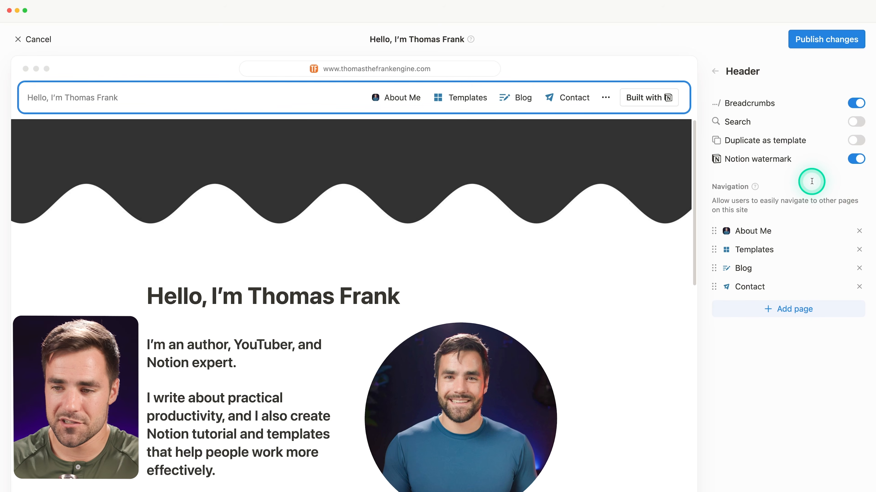
pyautogui.click(856, 160)
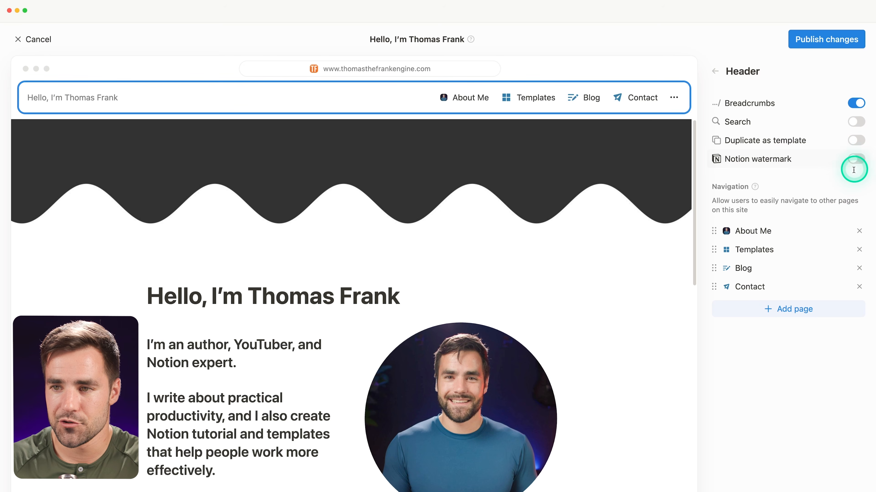
pyautogui.click(829, 40)
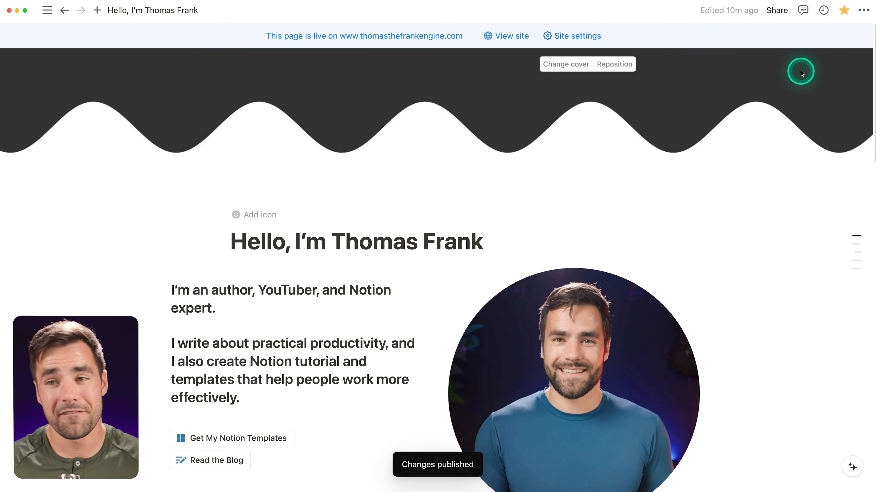
# Make the published page discoverable on the web in its search engine indexing settings.
pyautogui.click(777, 11)
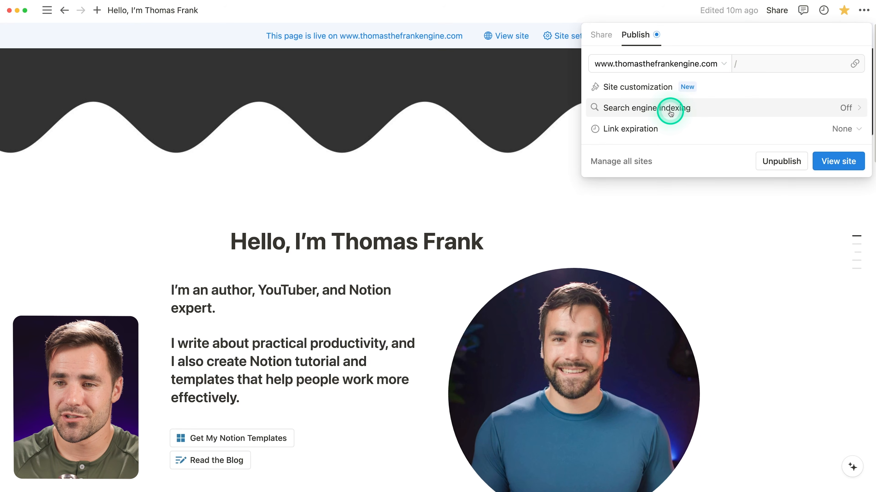
pyautogui.click(771, 113)
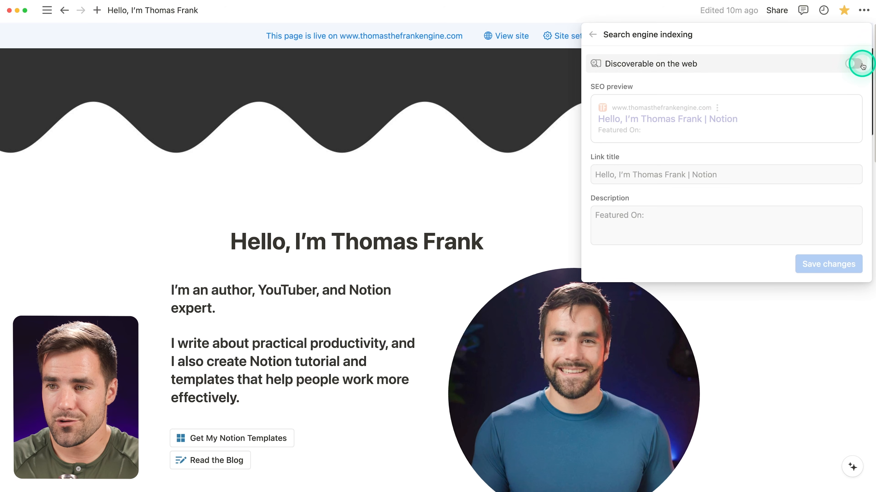
pyautogui.click(855, 65)
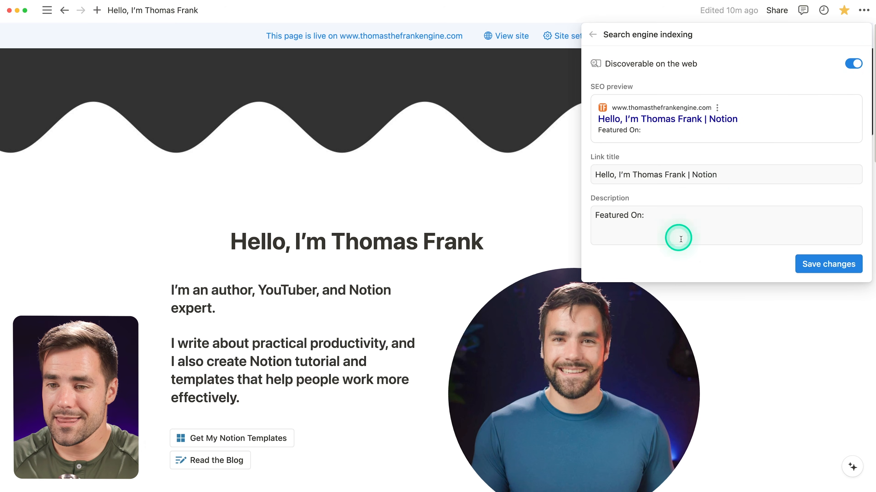
# Set the search preview description to "I'm just this guy, you know?", remove "| Notion" from the link title, and save the changes.
pyautogui.click(653, 223)
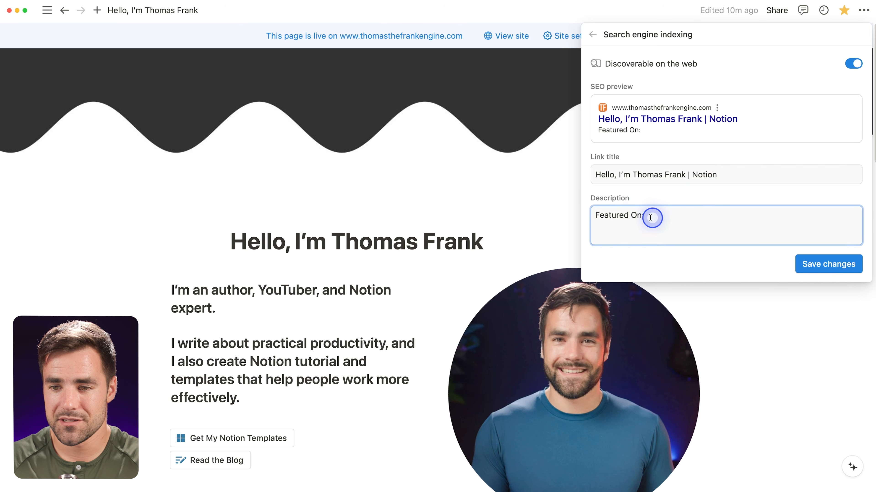
pyautogui.moveTo(657, 217); pyautogui.dragTo(583, 215)
pyautogui.write("I'm just this guy, you know?")
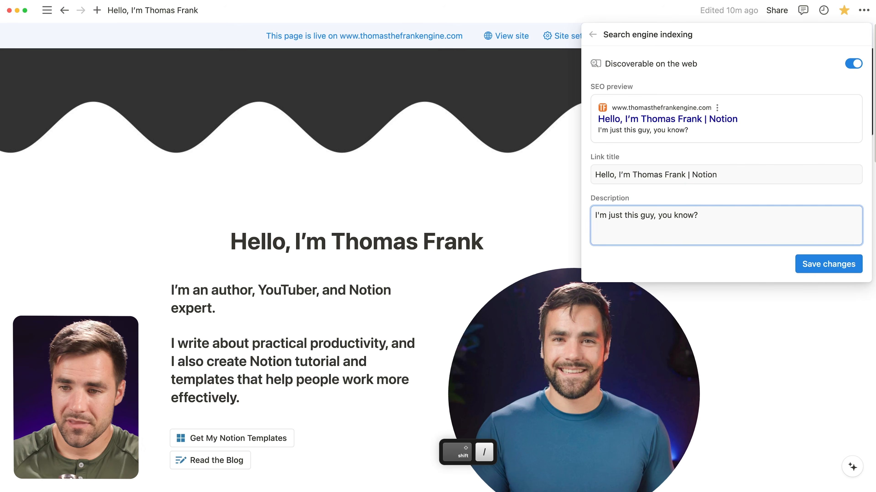
pyautogui.click(736, 183)
pyautogui.click(747, 185)
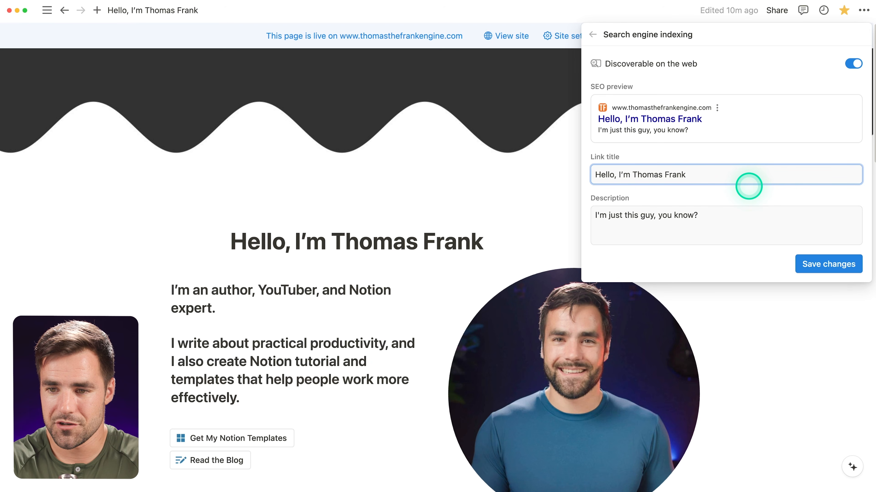
pyautogui.click(816, 265)
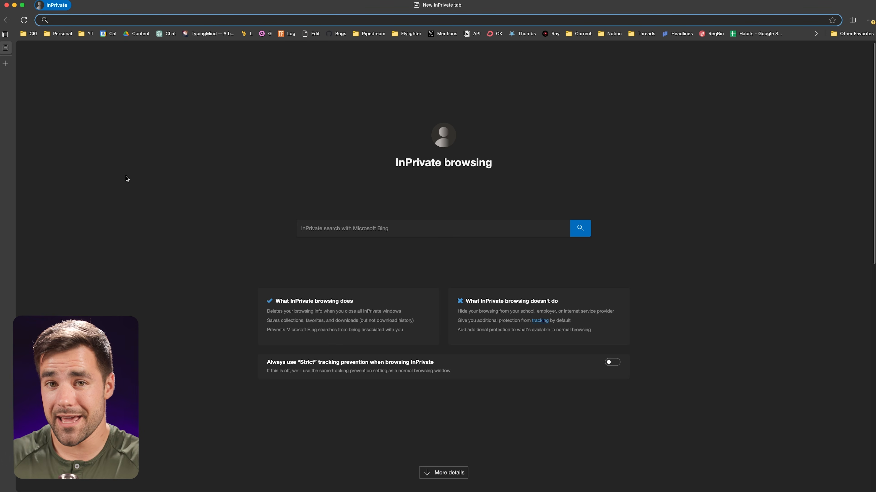
pyautogui.write('www.thomasthefrankengine.com')
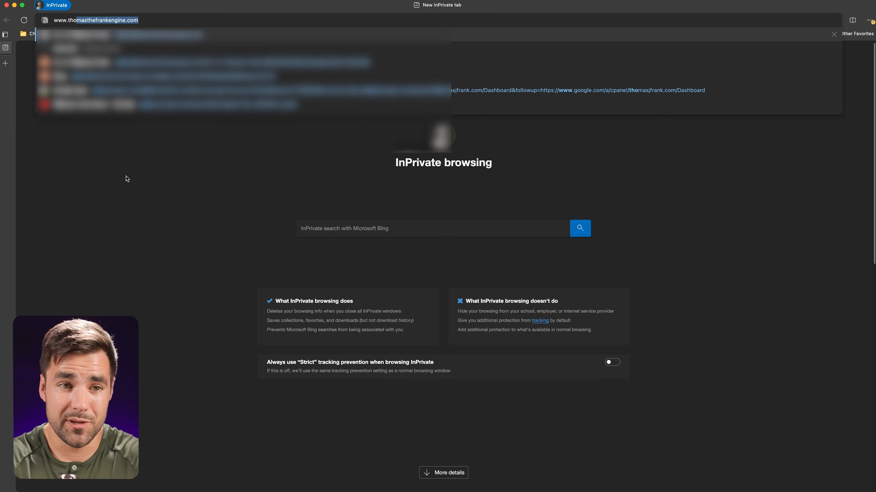
pyautogui.press('Return')
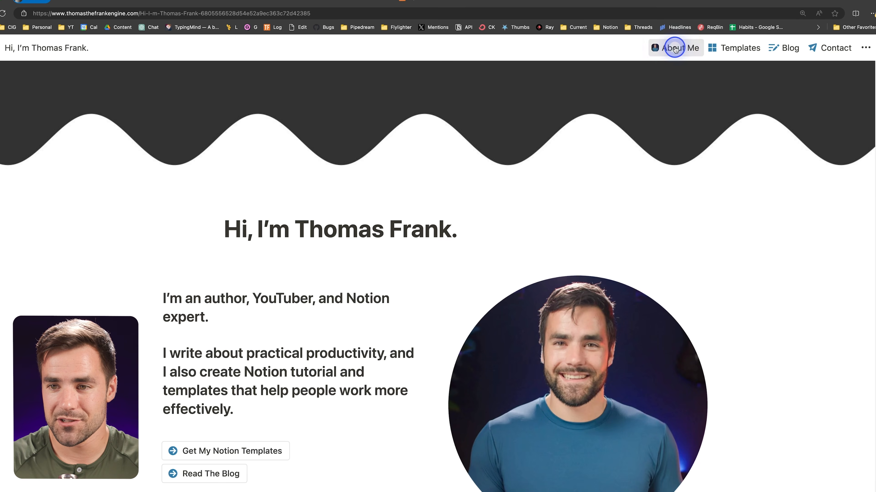
pyautogui.click(688, 52)
pyautogui.click(727, 55)
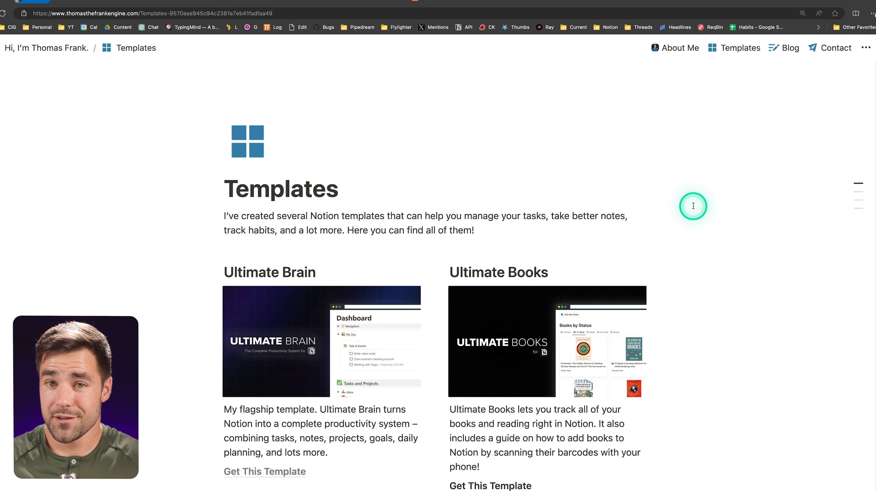
pyautogui.click(188, 12)
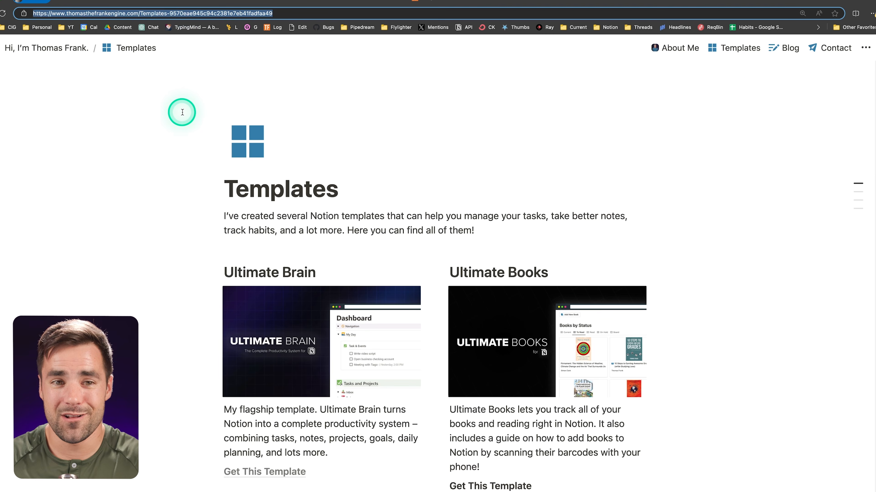
pyautogui.write('http')
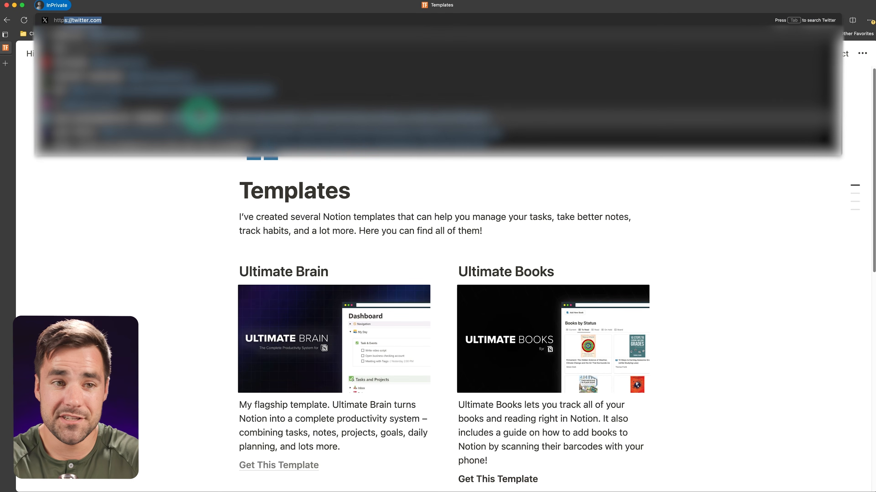
pyautogui.write('://thomasthe')
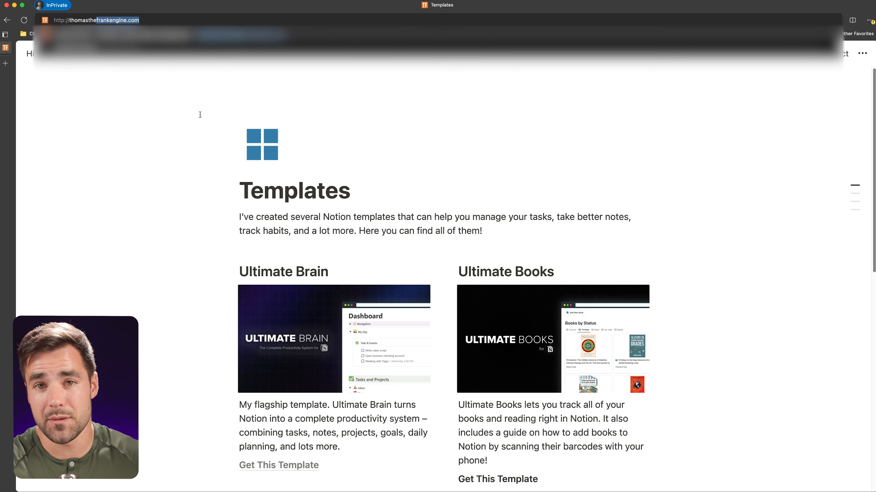
pyautogui.press('Return')
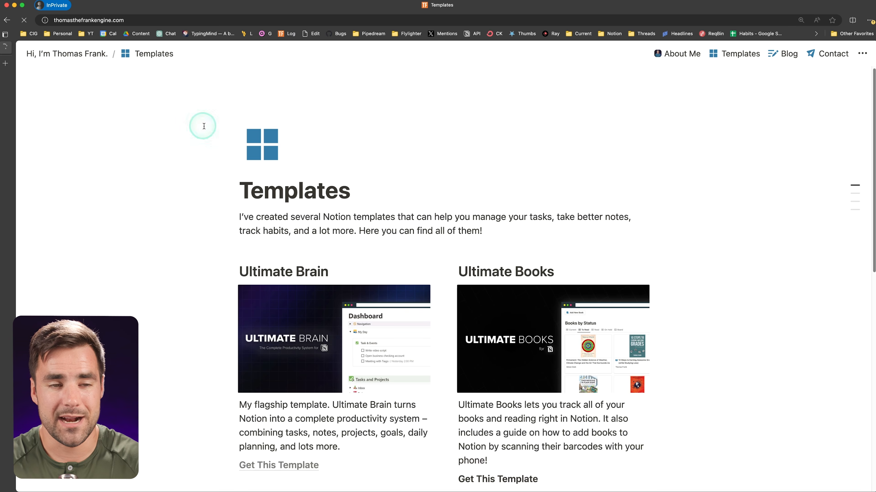